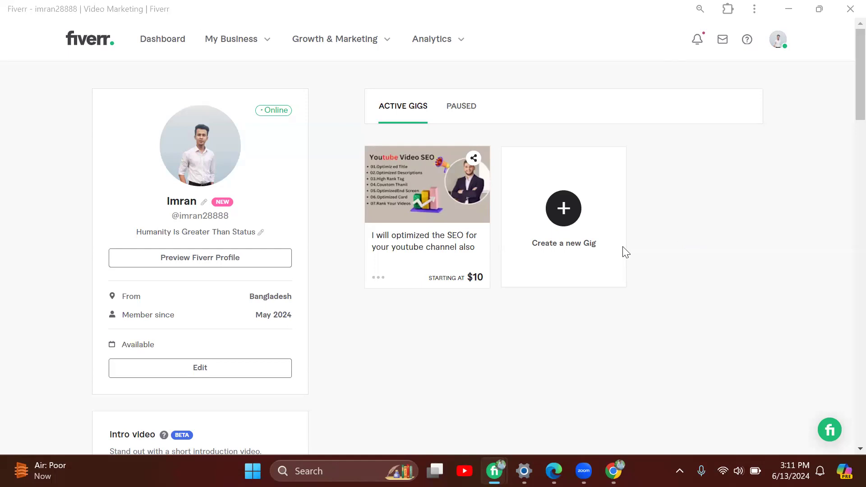
Create a new gig and begin its title with "facebook business page".
left_click(569, 211)
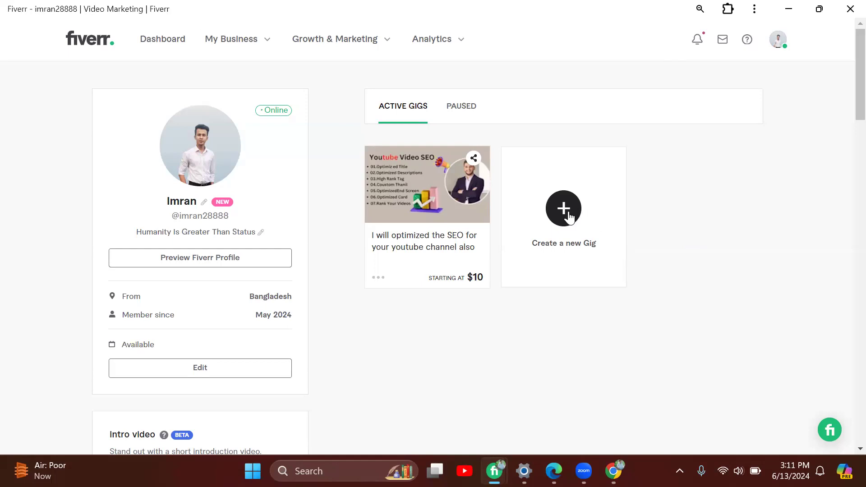
left_click(570, 216)
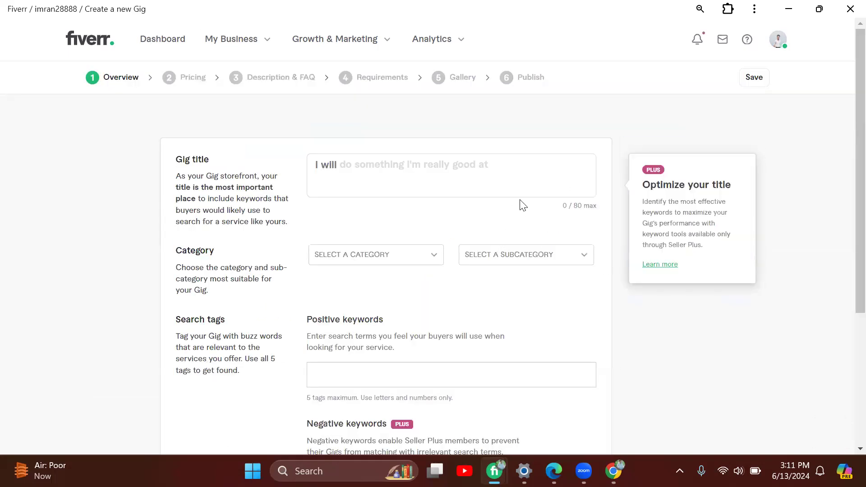
left_click(539, 183)
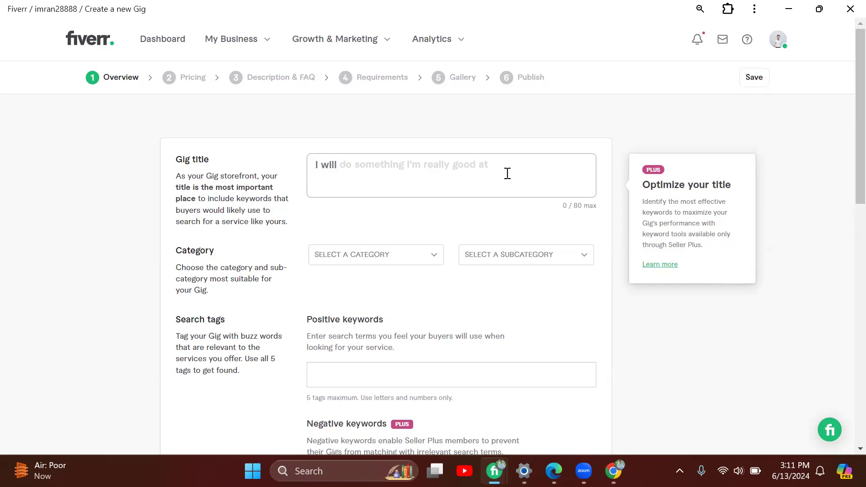
type("F")
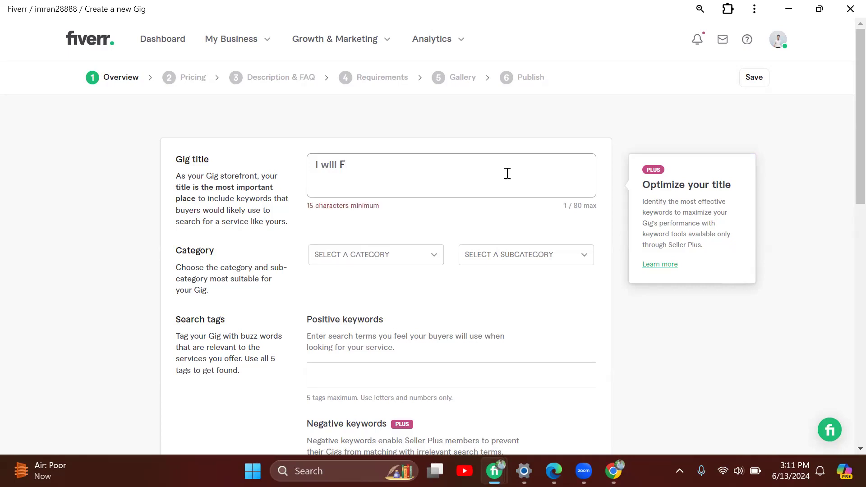
key("BackSpace")
type("face")
type("book")
type(" busine")
type("ss")
type(" oage")
key("BackSpace")
key("BackSpace")
key("BackSpace")
key("BackSpace")
type("page")
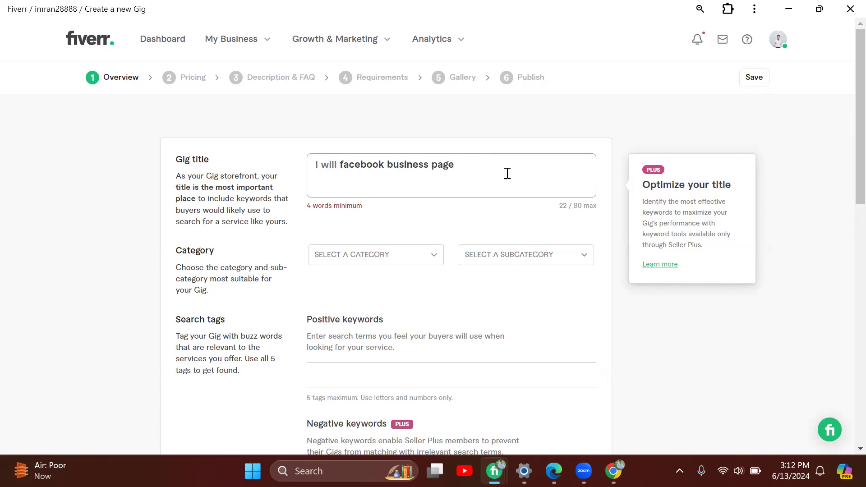
Extend the gig title with ", facebook page, social media profiles, fb page setup".
type(".")
type(",")
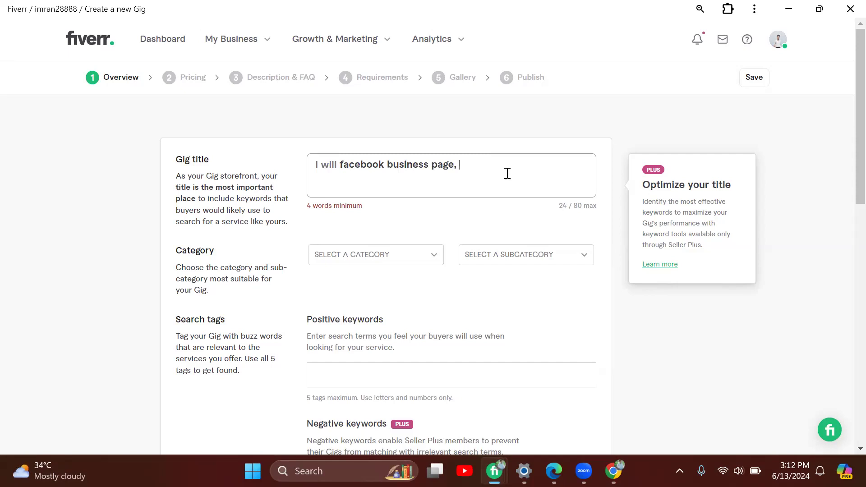
type("facebook")
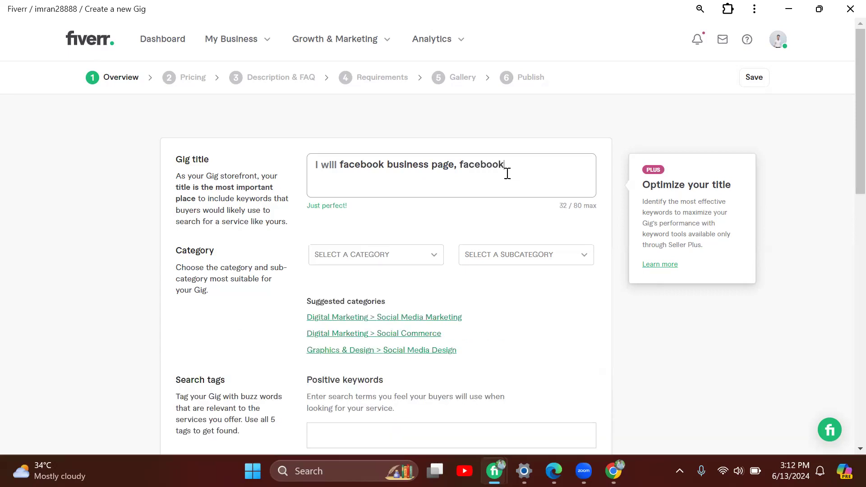
type(" page")
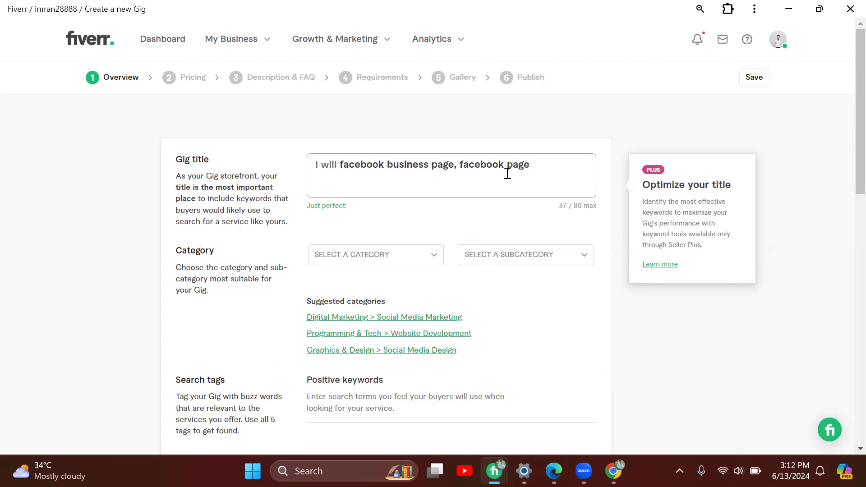
type(",")
type("soclal")
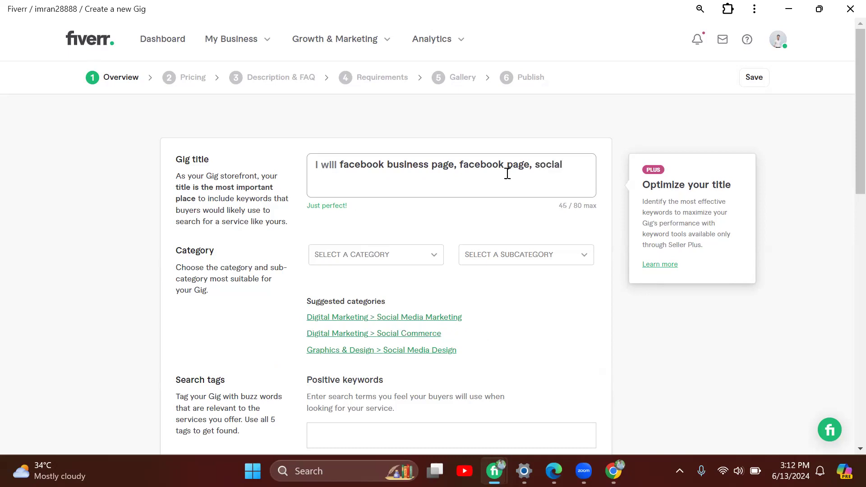
type(" medi")
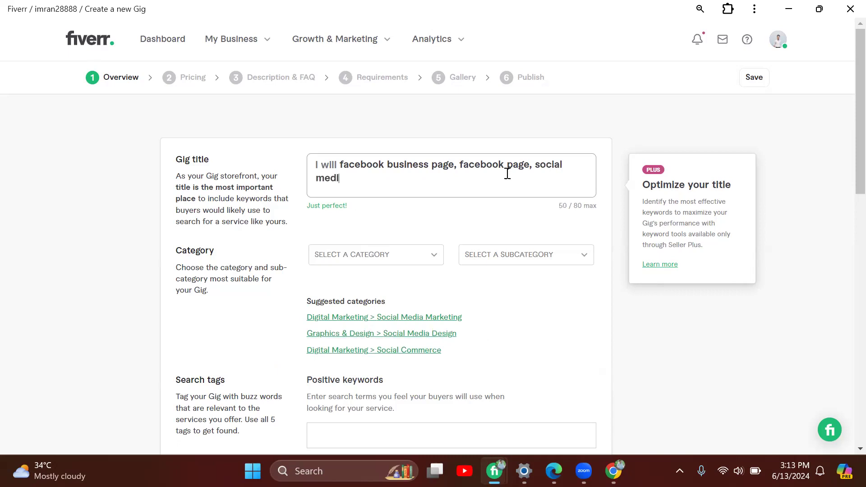
type("a profiles,")
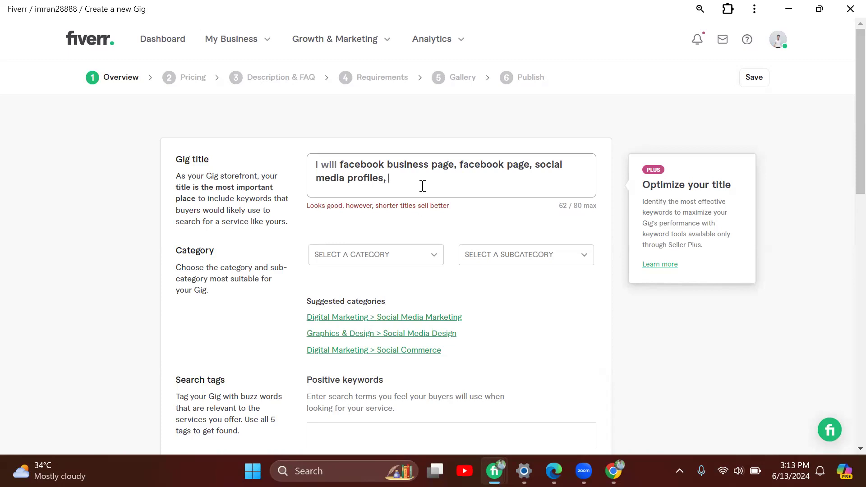
type(" fb page setup")
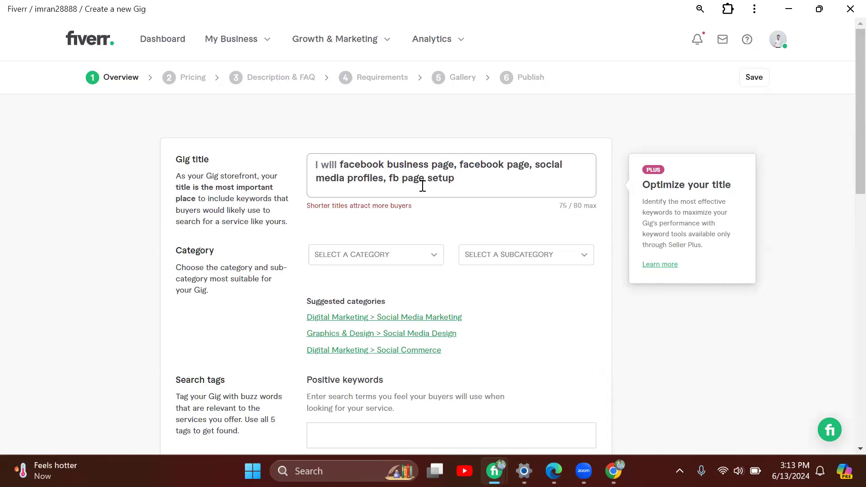
type(",")
Set the gig's category to Digital Marketing with the subcategory Social Media Marketing, using the suggested categories.
scroll(476, 246, "down", 2)
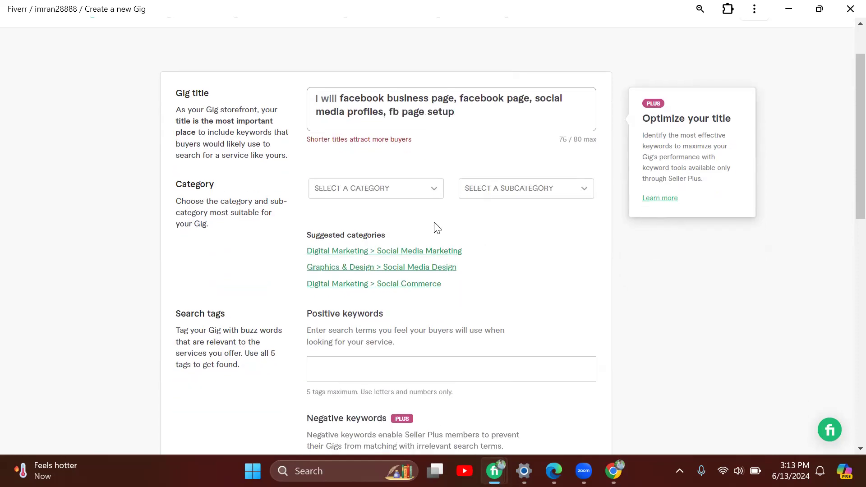
left_click(424, 197)
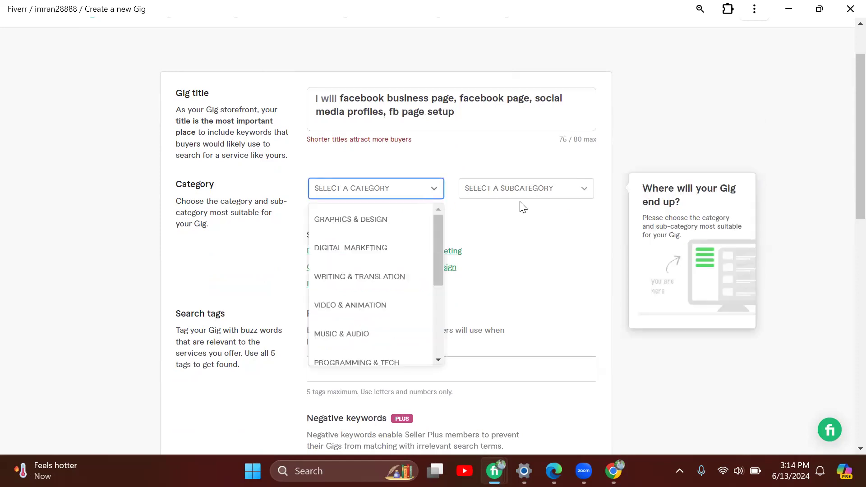
left_click(503, 214)
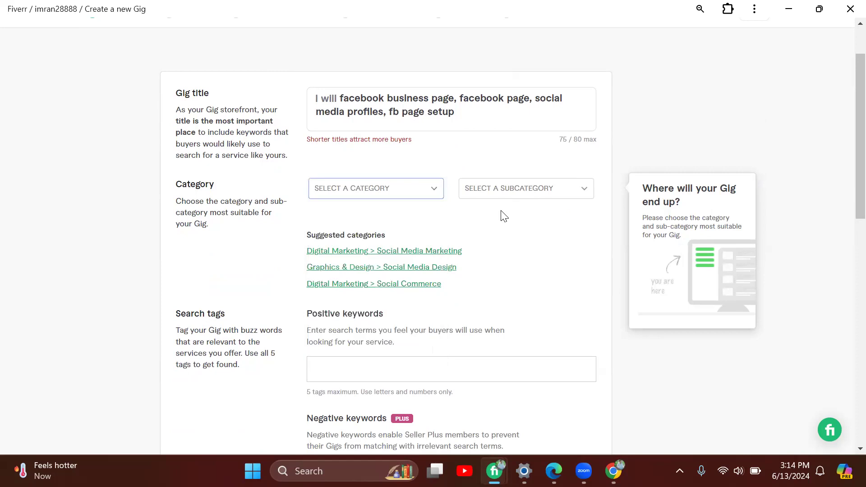
left_click(356, 256)
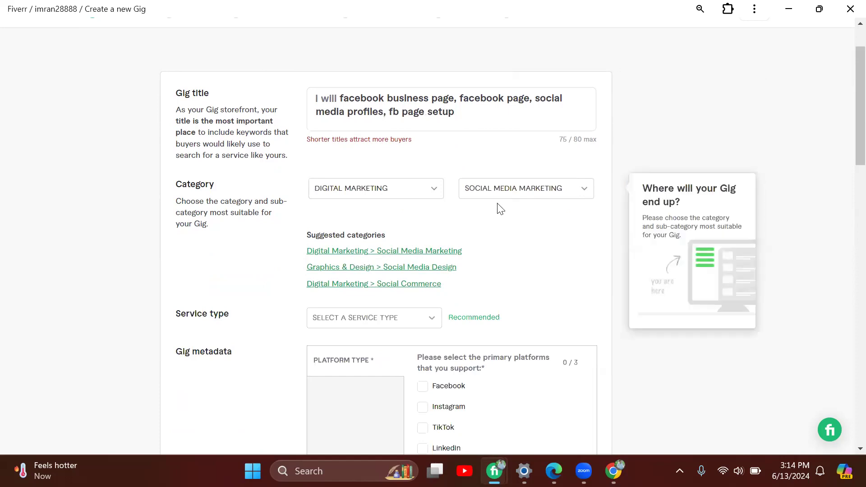
Set the gig's service type to Profile Setup & Integration.
left_click(371, 321)
scroll(371, 324, "down", 1)
scroll(371, 325, "up", 1)
left_click(369, 272)
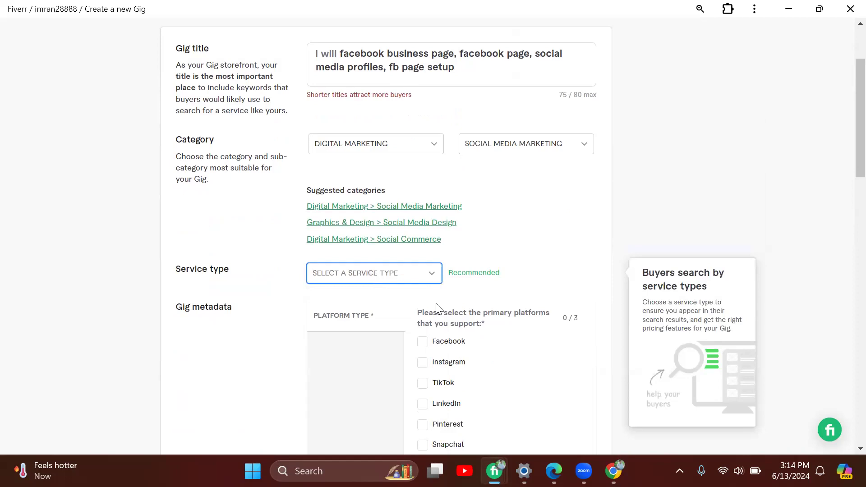
left_click(525, 235)
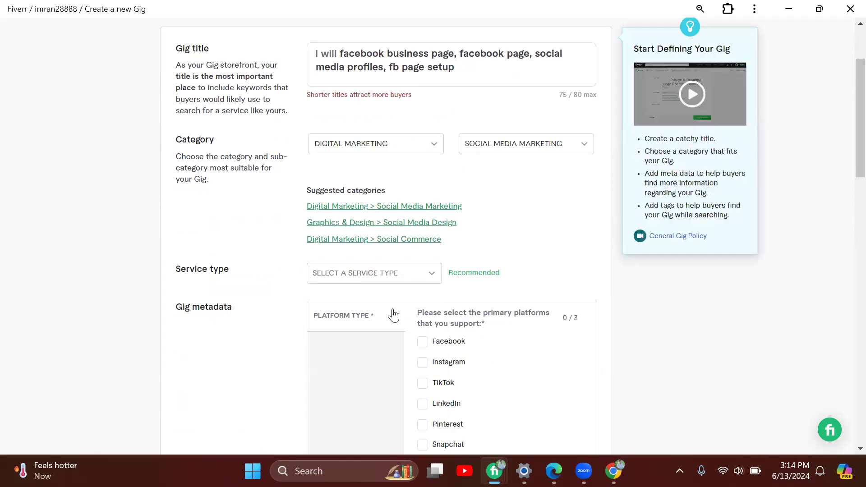
left_click(393, 279)
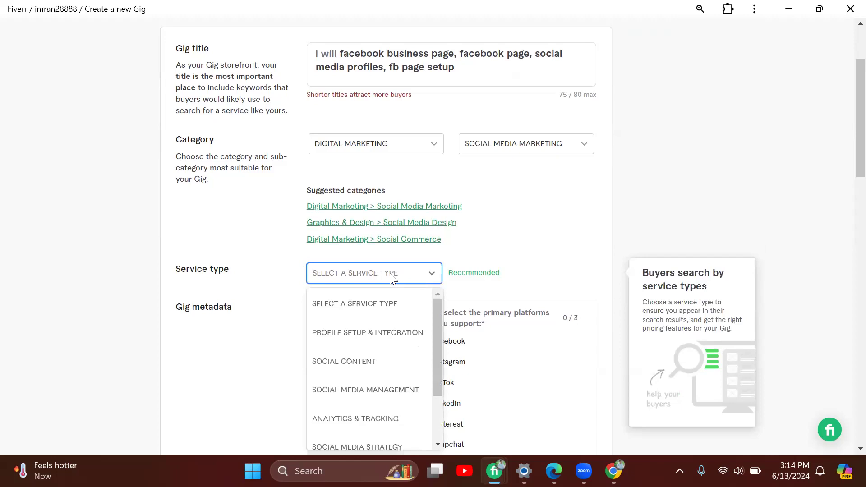
left_click(379, 342)
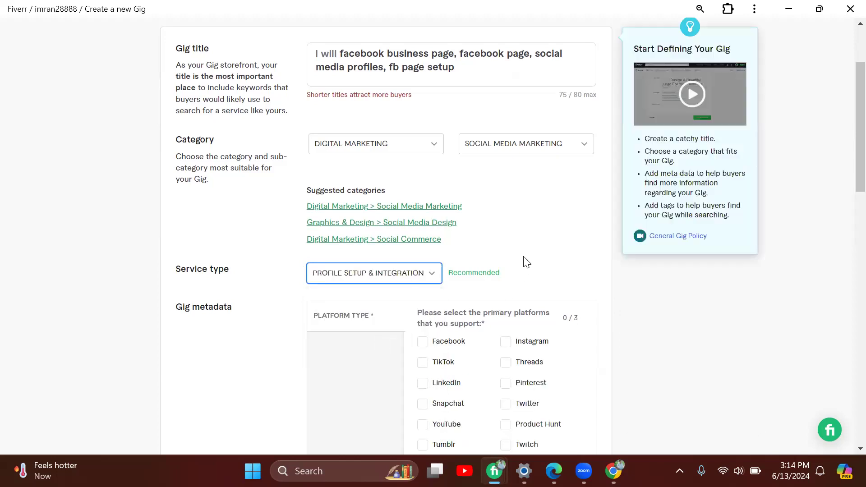
scroll(525, 261, "down", 2)
scroll(525, 261, "down", 2)
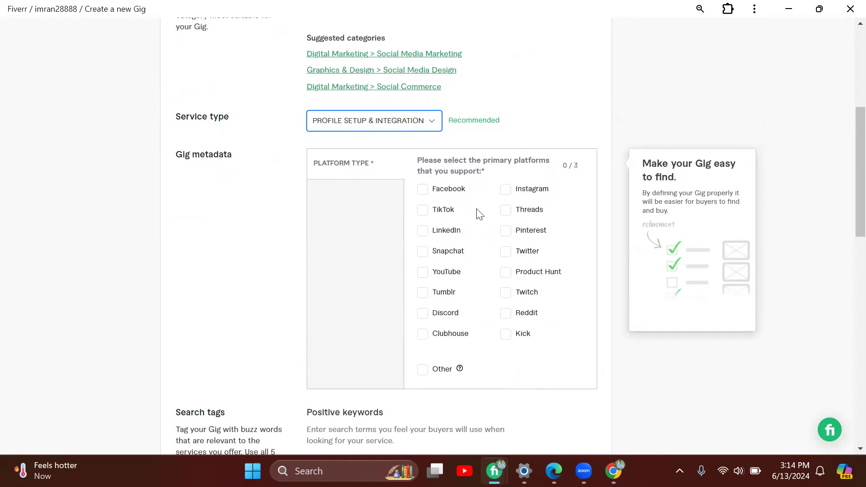
left_click(424, 191)
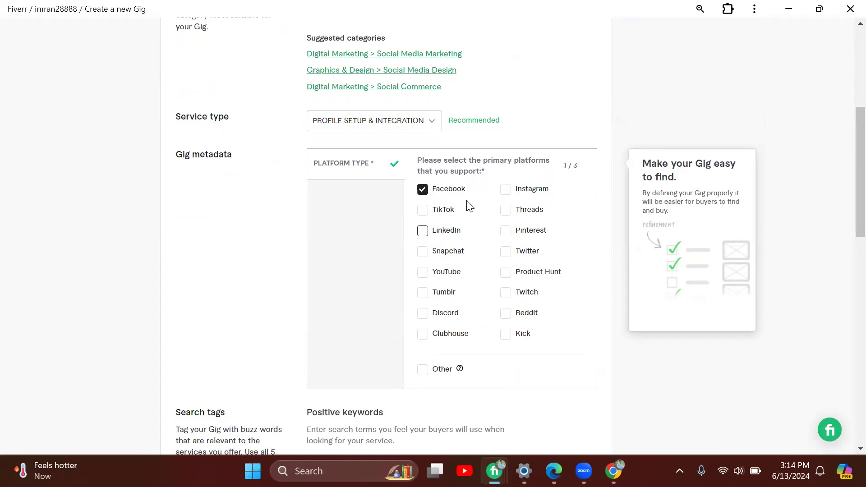
left_click(507, 192)
left_click(506, 190)
left_click(423, 189)
Enter "facebook bisiness page" as a positive keyword for the gig's search tags.
scroll(478, 244, "down", 1)
scroll(478, 245, "down", 5)
left_click(474, 162)
left_click(470, 163)
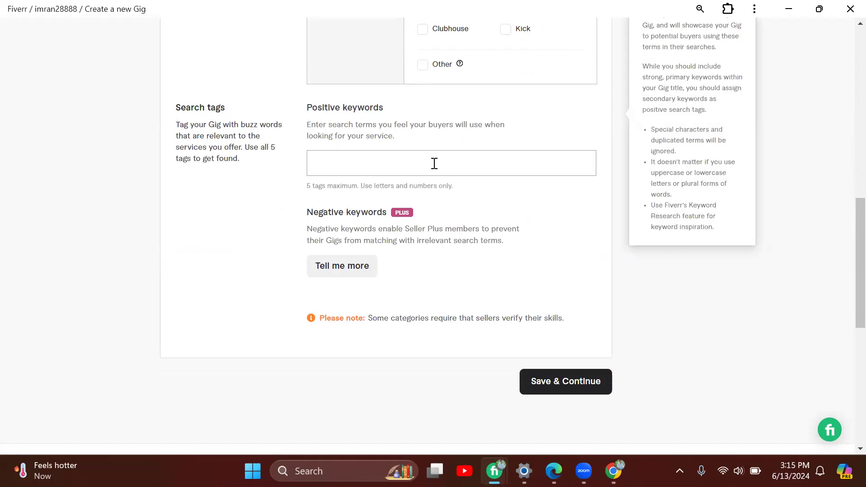
type("face")
key("BackSpace")
key("BackSpace")
key("BackSpace")
key("BackSpace")
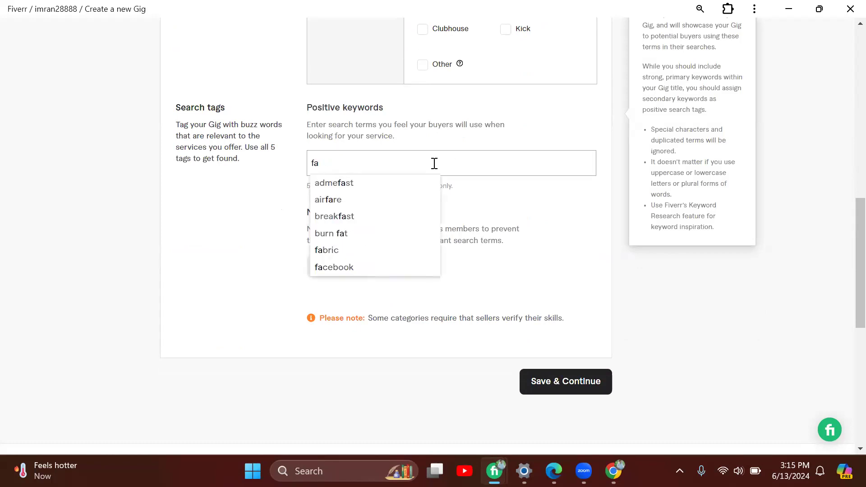
type("face")
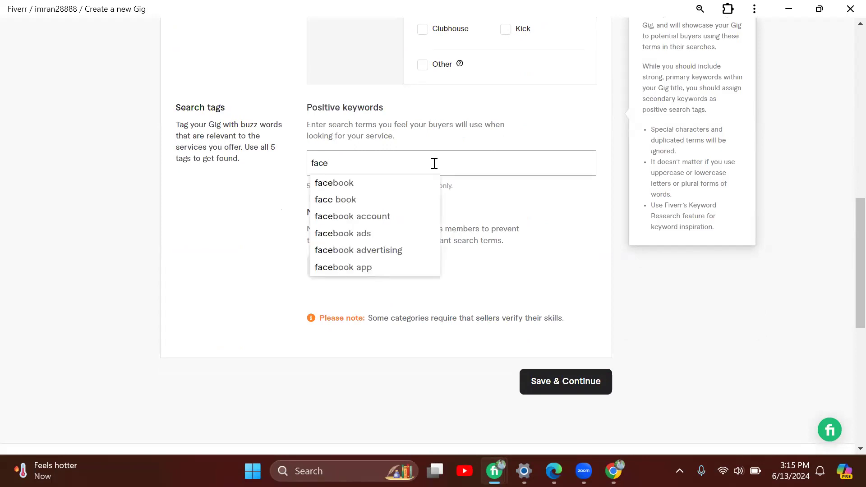
type("book ")
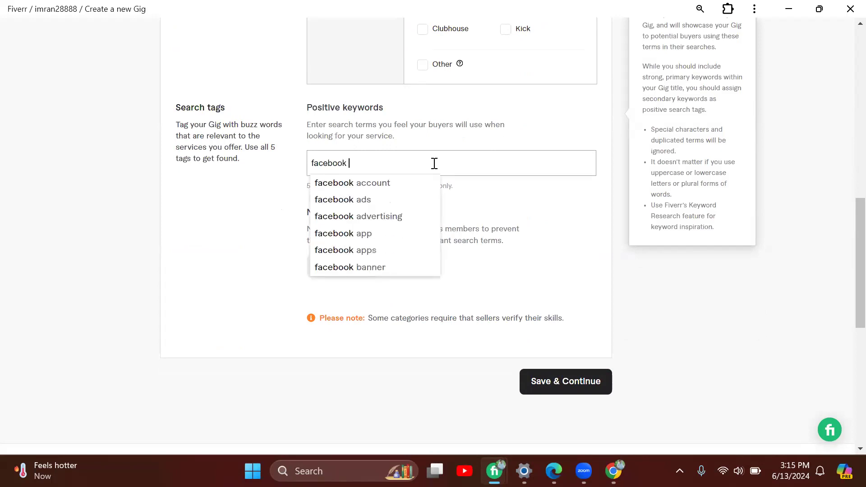
type("bisine")
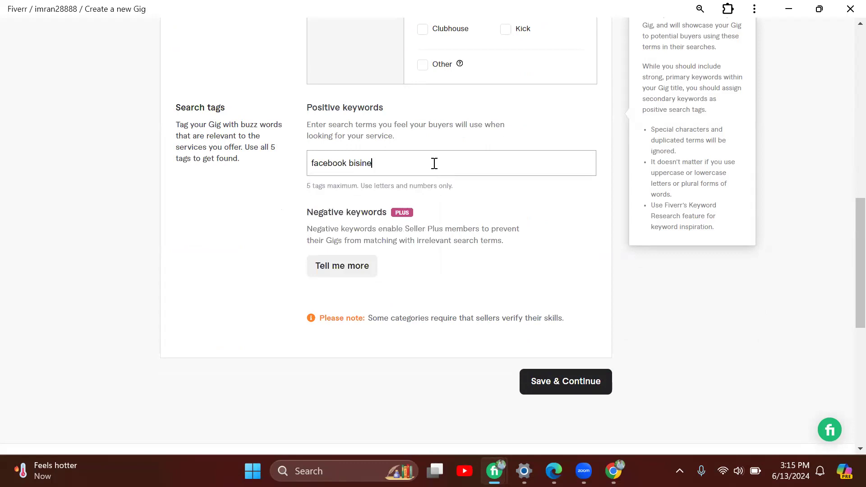
type("ss page")
Shorten the positive keyword to "facebook page" and add the matching suggestion as a search tag.
key("BackSpace")
key("BackSpace")
key("BackSpace")
key("BackSpace")
key("BackSpace")
key("BackSpace")
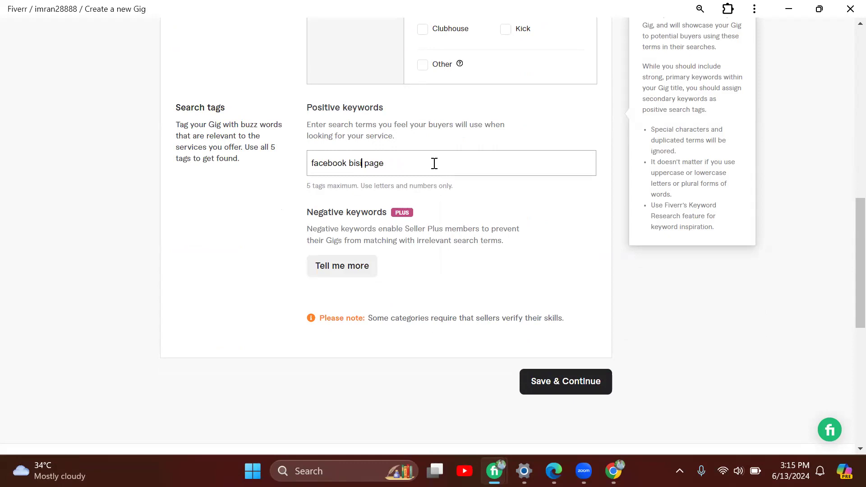
key("BackSpace")
key("BackSpace")
key("BackSpace")
key("BackSpace")
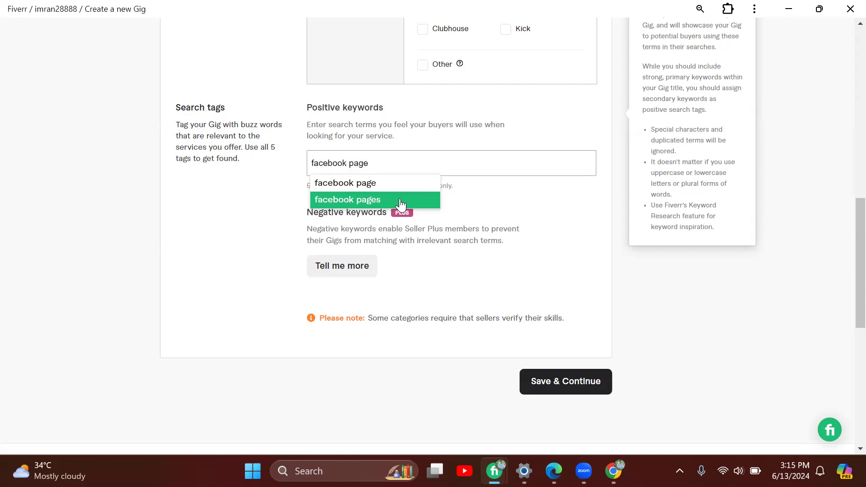
left_click(392, 185)
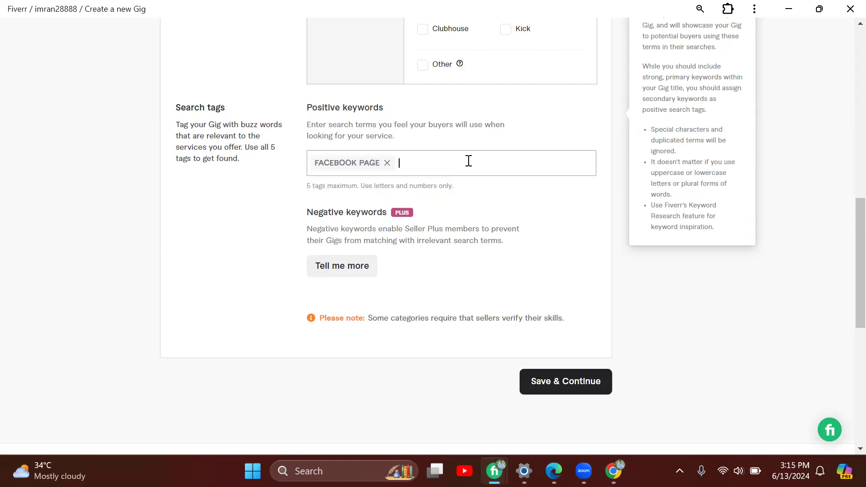
Try to save the gig overview and continue to the Pricing stage.
scroll(521, 270, "down", 1)
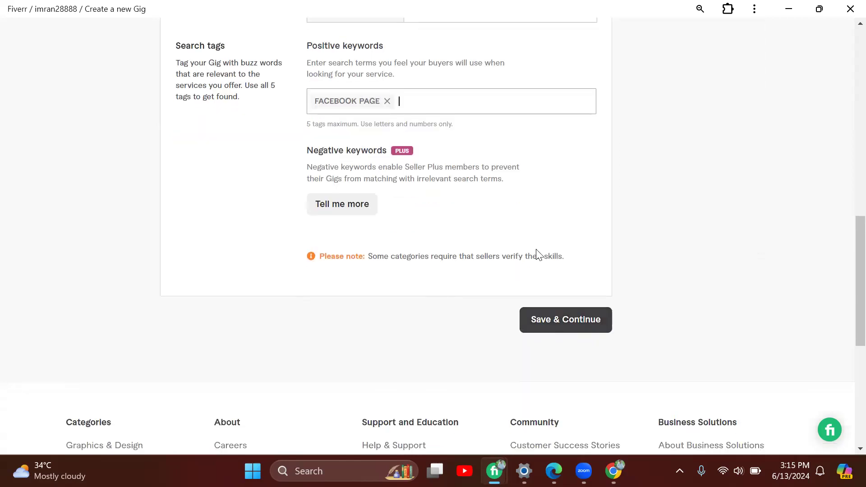
scroll(513, 203, "up", 1)
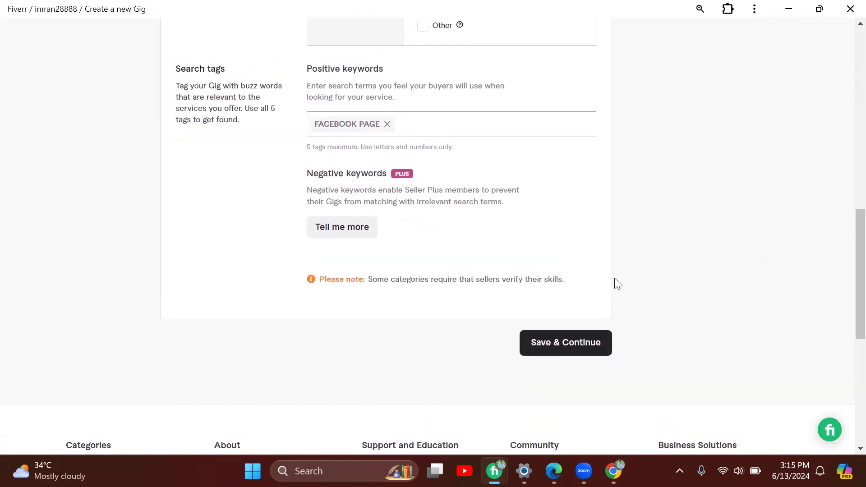
left_click(573, 349)
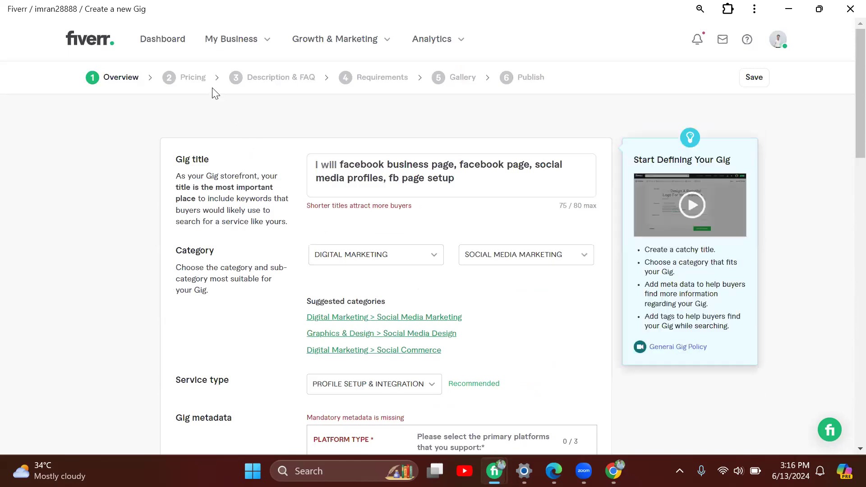
Select Facebook, Instagram and LinkedIn as the supported platforms in the gig metadata and try to save the overview.
scroll(407, 243, "down", 15)
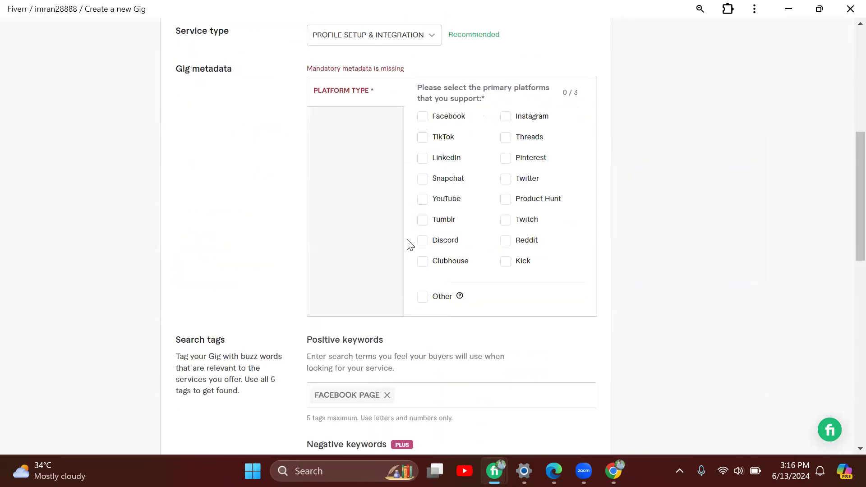
left_click(560, 298)
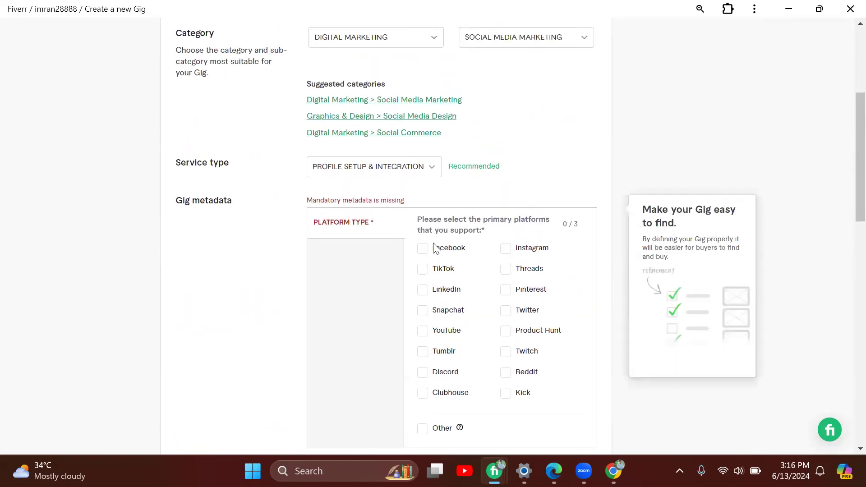
left_click(423, 248)
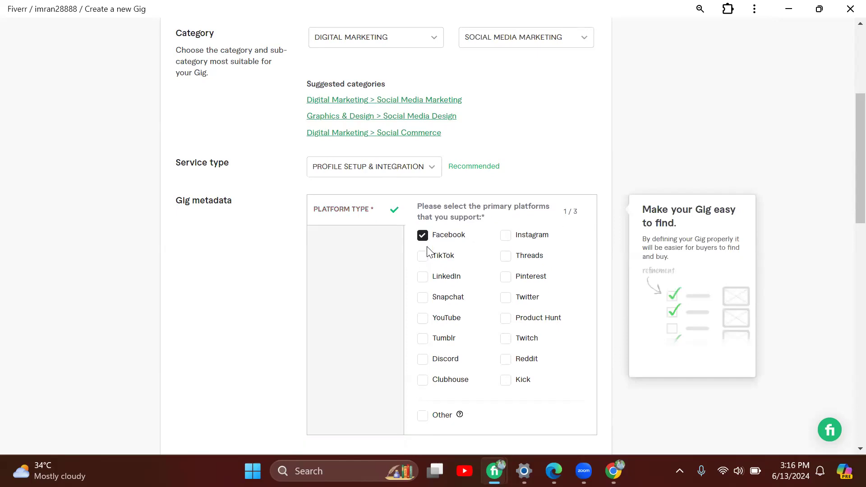
left_click(506, 238)
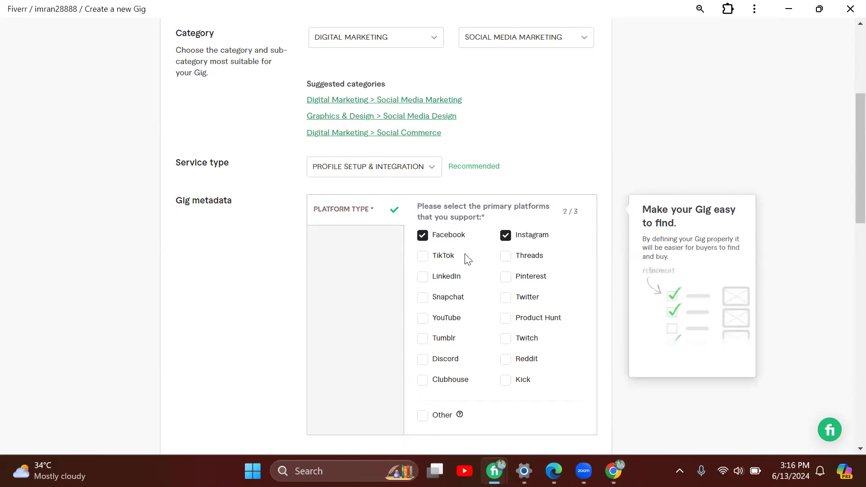
left_click(423, 277)
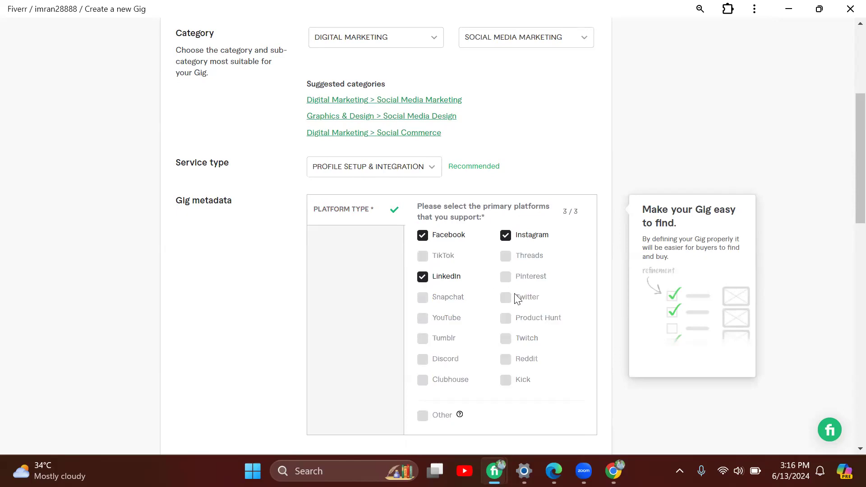
scroll(514, 298, "down", 12)
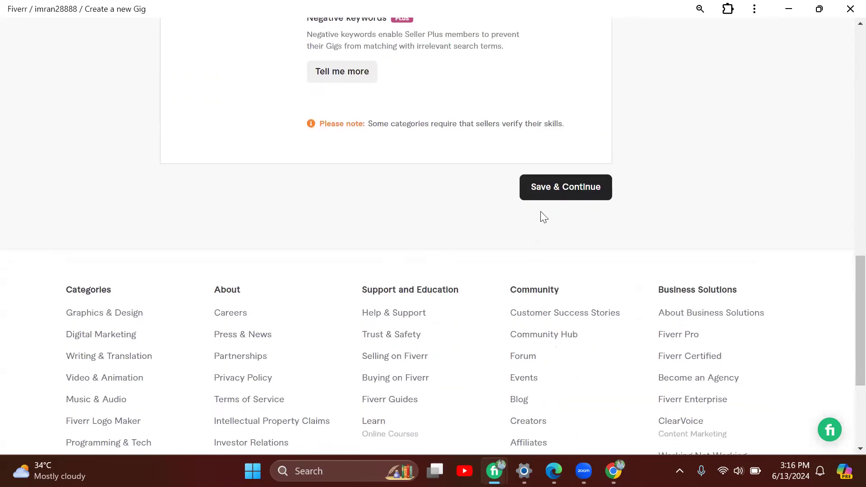
left_click(562, 186)
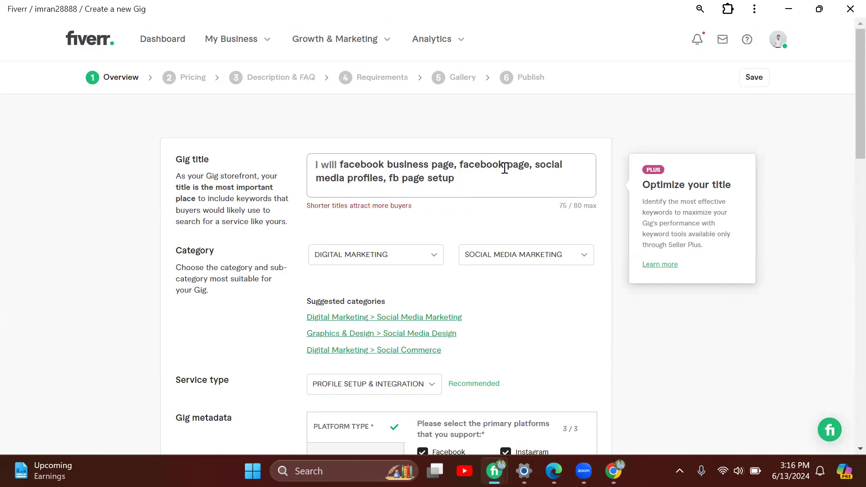
Delete the second phrase, "facebook page", from the gig title.
key("BackSpace")
key("BackSpace")
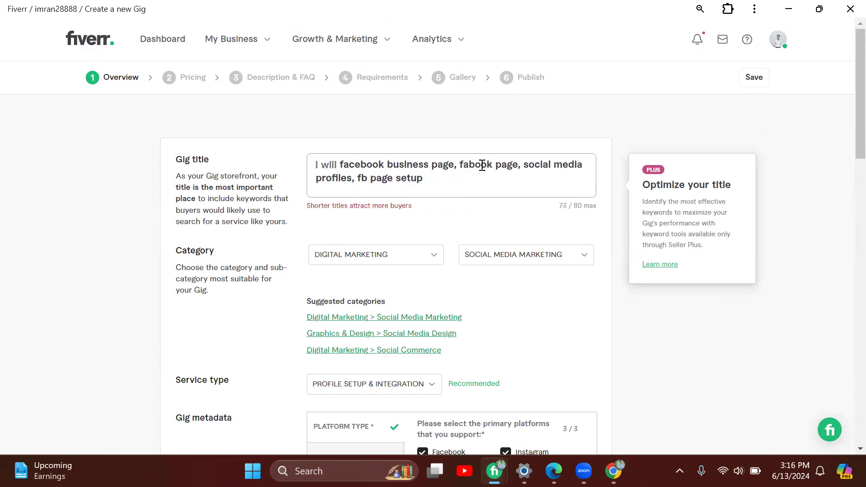
key("BackSpace")
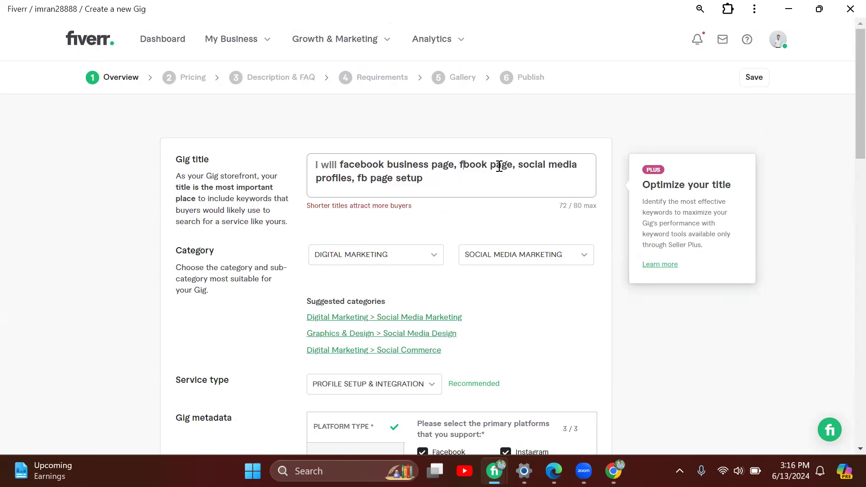
key("BackSpace")
key("BackSpace")
key("BackSpace")
key("BackSpace")
key("BackSpace")
key("BackSpace")
key("BackSpace")
key("BackSpace")
key("BackSpace")
key("BackSpace")
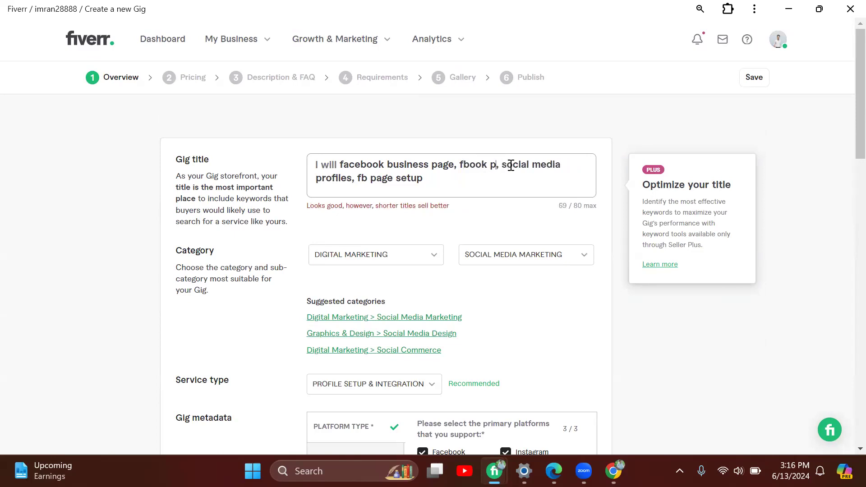
Try "social media manag" as the second phrase of the gig title and delete it.
type("social media manag")
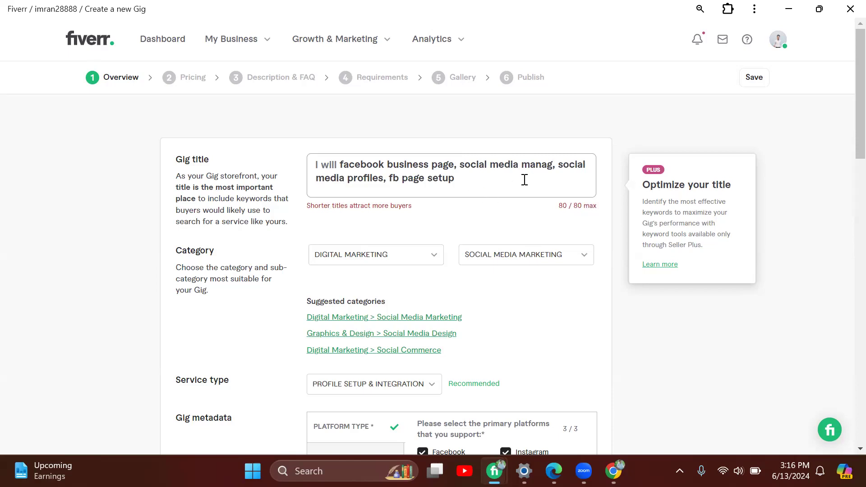
key("BackSpace")
key("BackSpace")
key("BackSpace")
key("BackSpace")
key("BackSpace")
key("BackSpace")
key("BackSpace")
key("BackSpace")
key("BackSpace")
key("BackSpace")
key("BackSpace")
key("BackSpace")
key("BackSpace")
key("BackSpace")
key("BackSpace")
key("BackSpace")
key("BackSpace")
key("BackSpace")
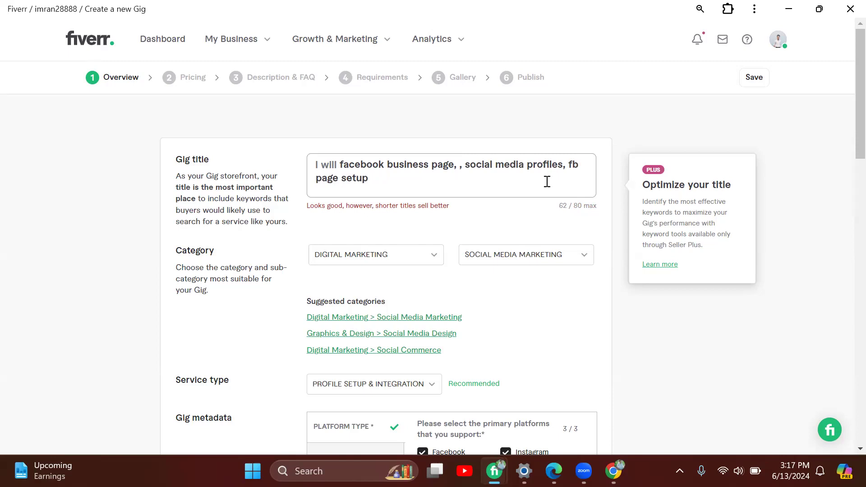
Insert "fb fan page" as the second phrase of the gig title.
type("fb")
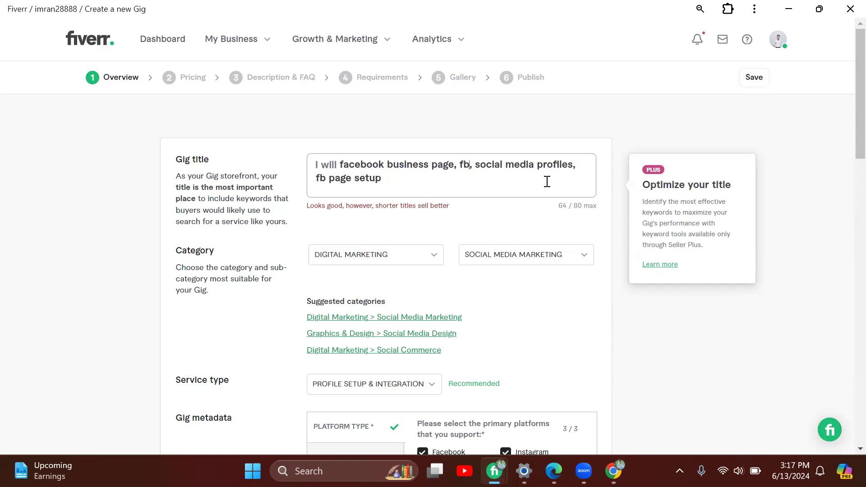
key("BackSpace")
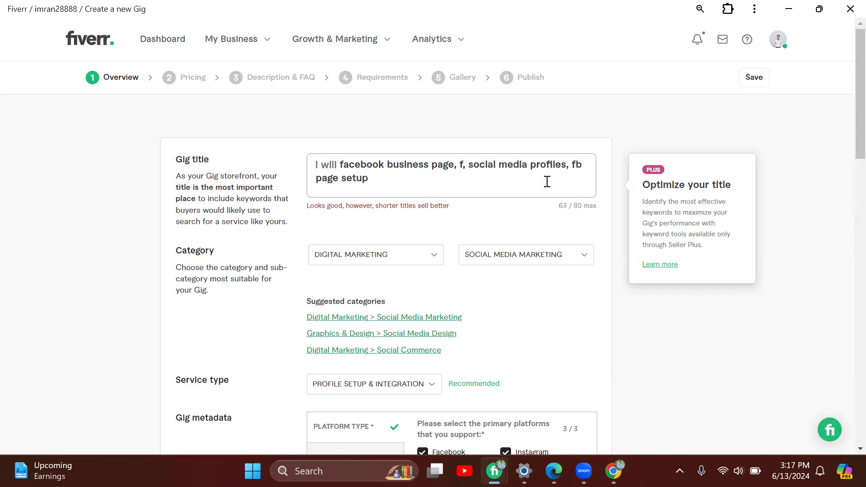
type("b")
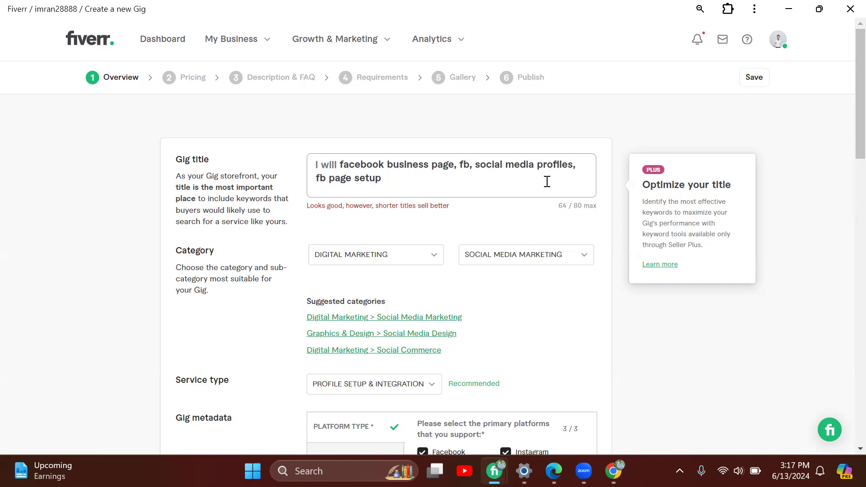
type(" fan ")
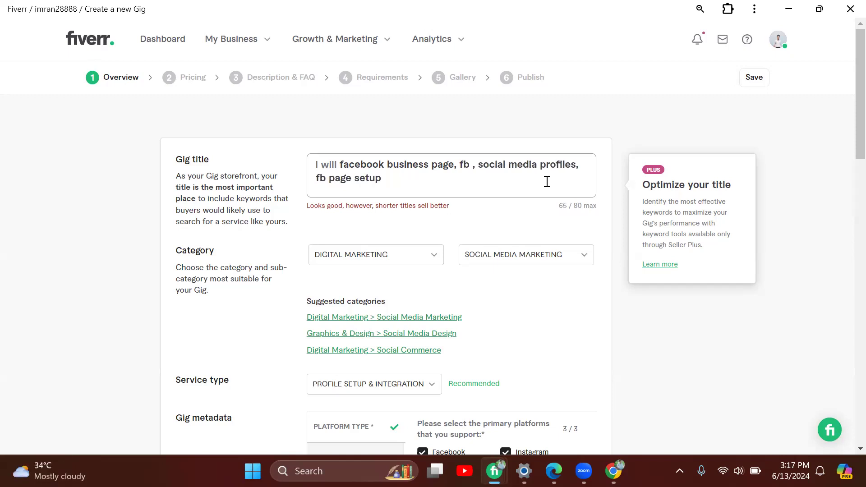
type("page")
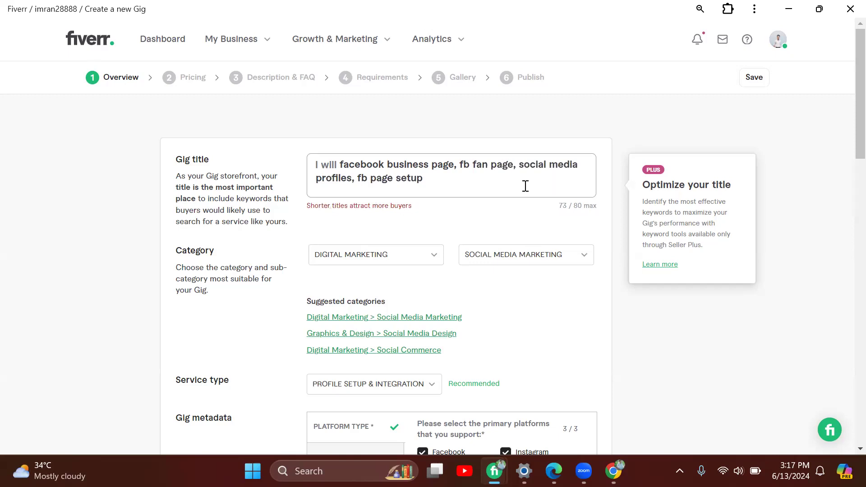
Save the gig overview and continue to the Pricing stage.
scroll(538, 212, "down", 5)
scroll(539, 212, "down", 8)
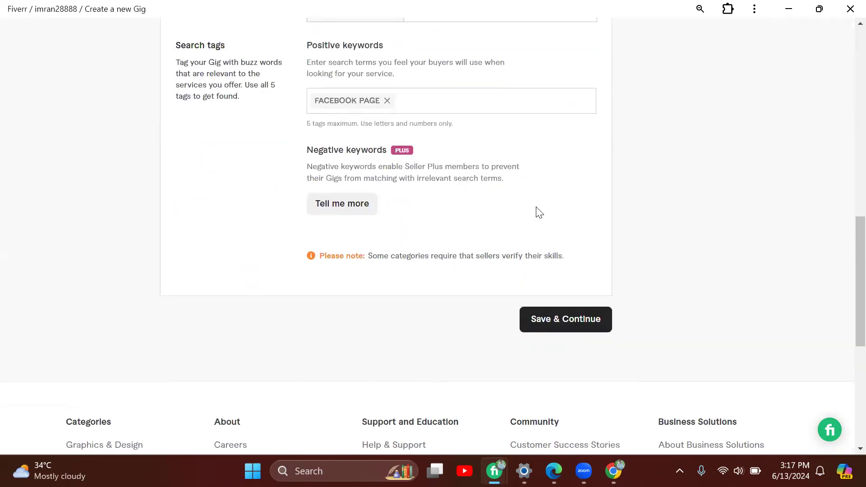
left_click(555, 215)
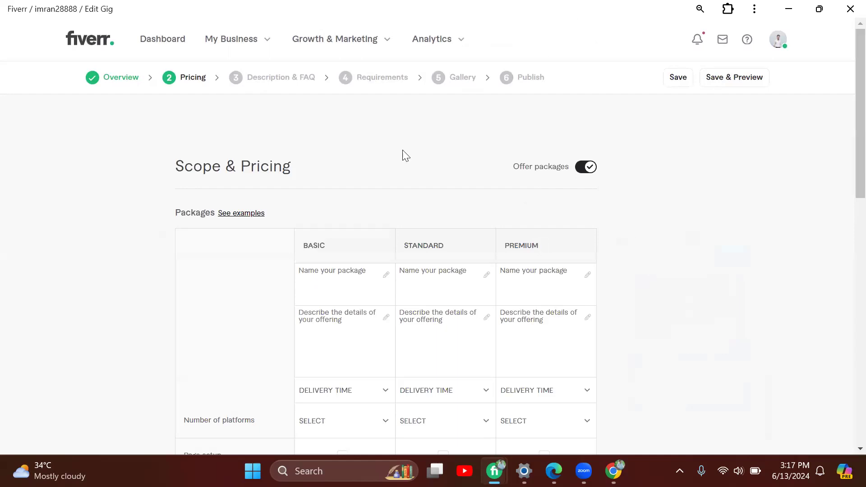
Return to the Overview stage and clear the entire gig title.
left_click(118, 84)
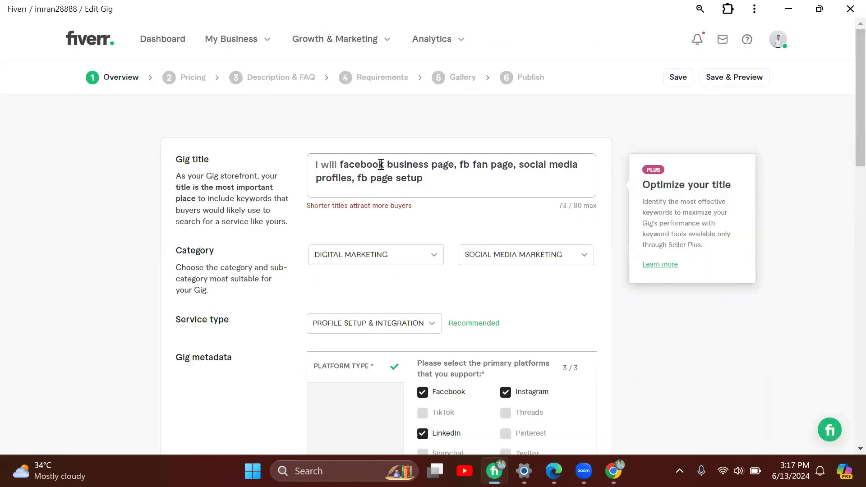
scroll(382, 164, "down", 2)
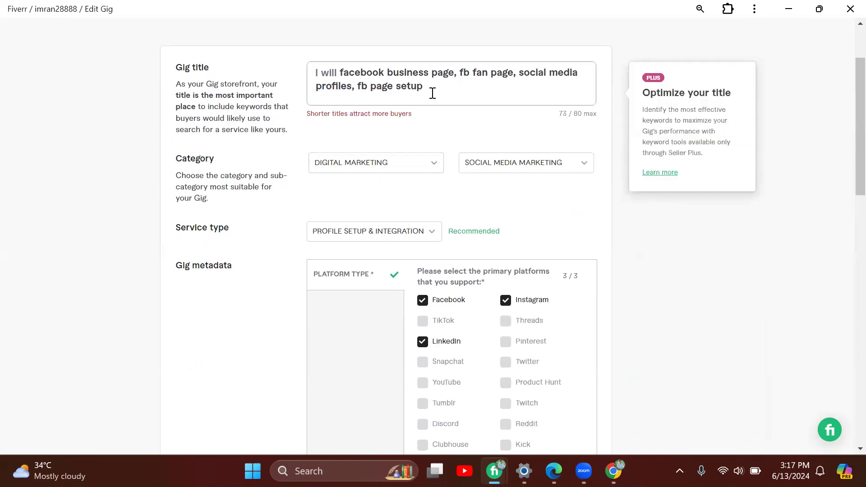
scroll(432, 94, "up", 1)
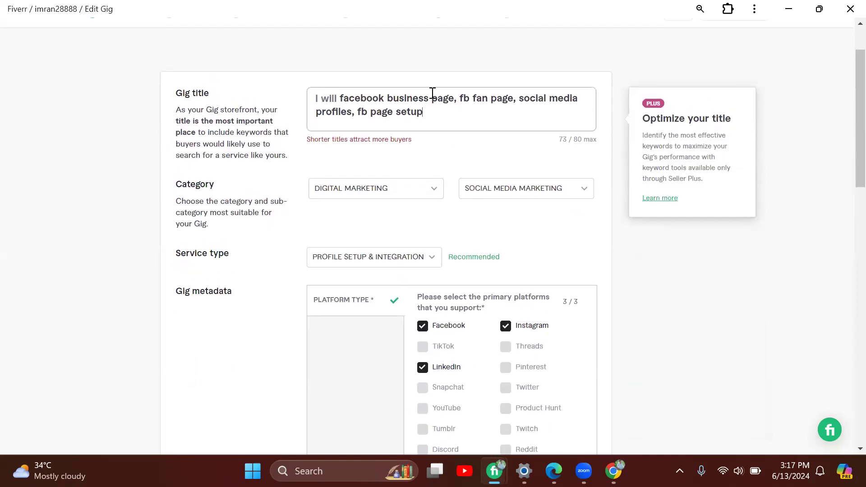
left_click(434, 113)
scroll(435, 112, "up", 3)
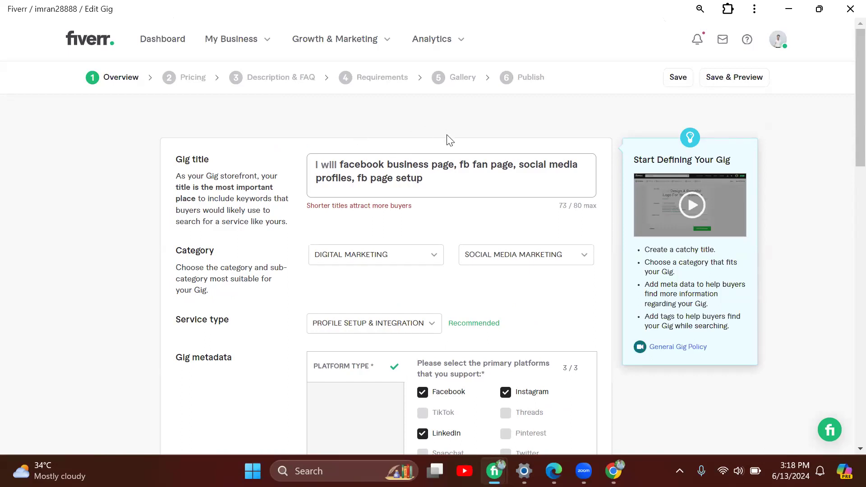
scroll(448, 139, "down", 2)
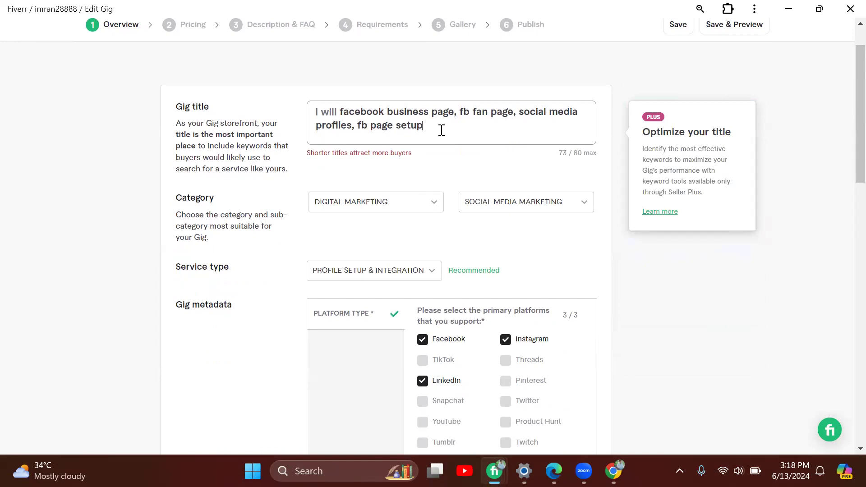
key("ctrl+a")
key("BackSpace")
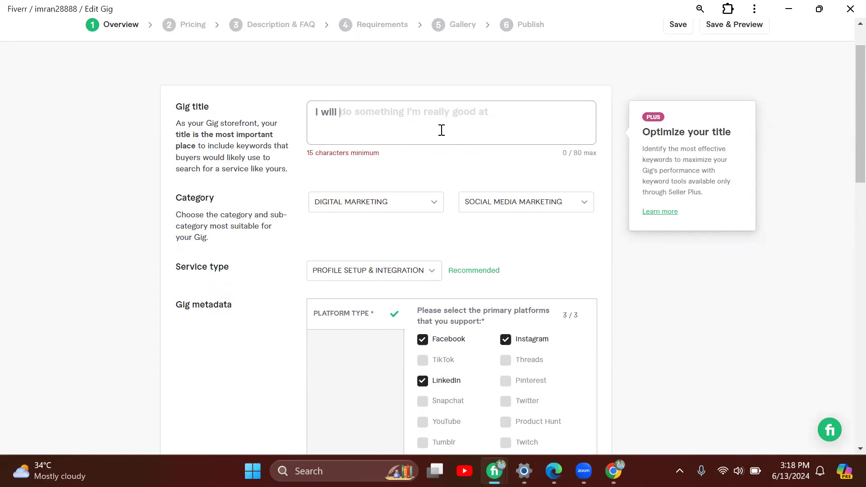
Enter "create facebook business page, fan page and social media profiles for youe]r bus" as the gig title.
type("create")
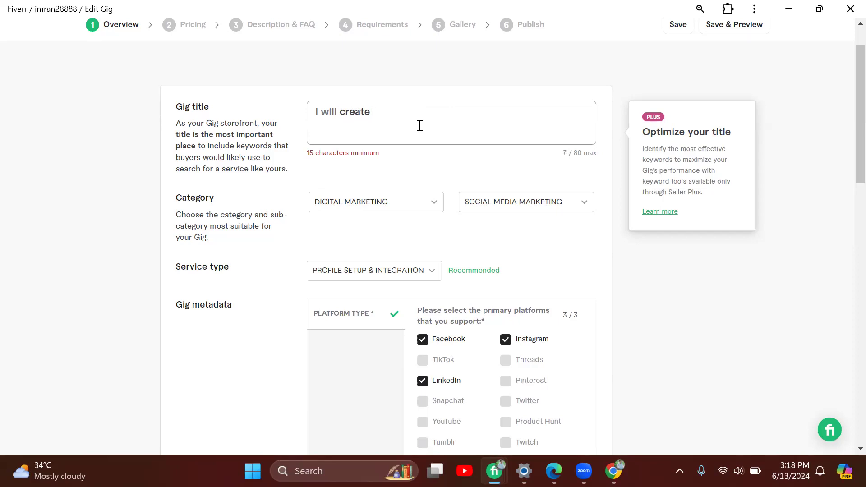
type("facebook")
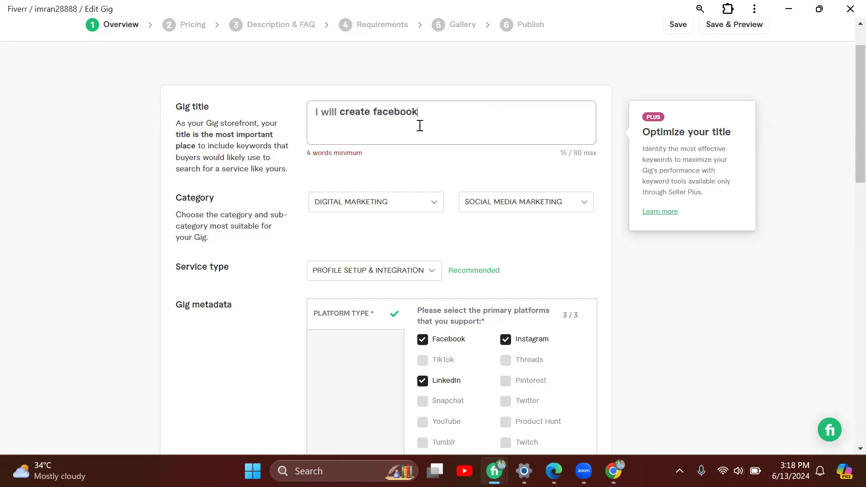
type(" business page")
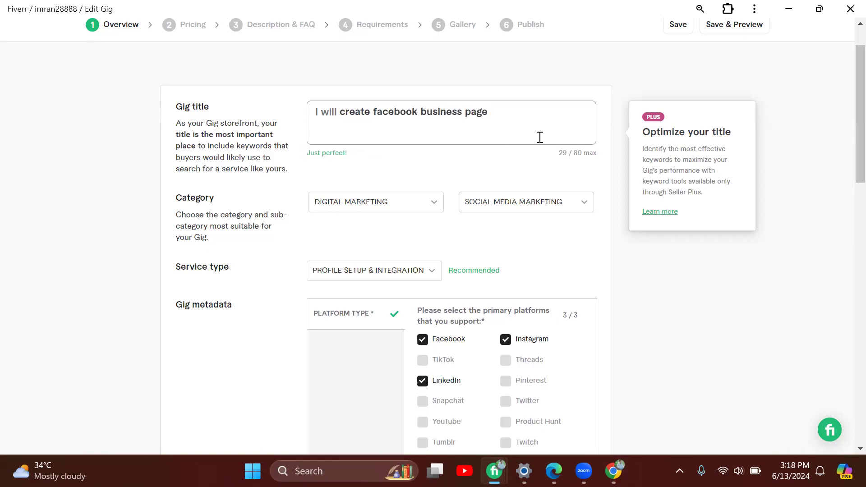
type(", ")
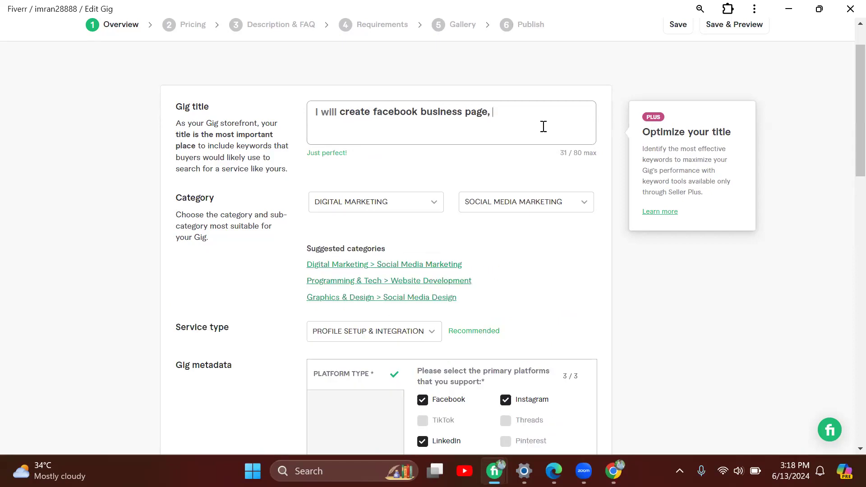
type("fan page ,")
key("BackSpace")
key("BackSpace")
key("BackSpace")
type(",")
key("BackSpace")
type("and so")
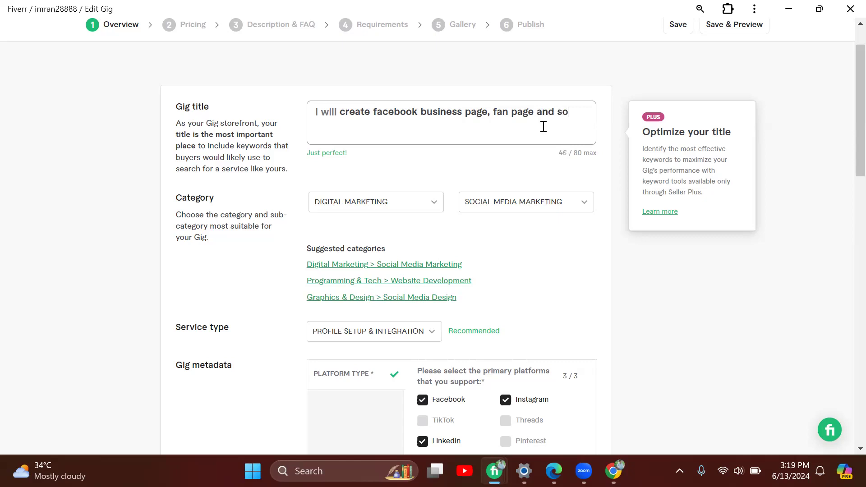
type("clal media profile")
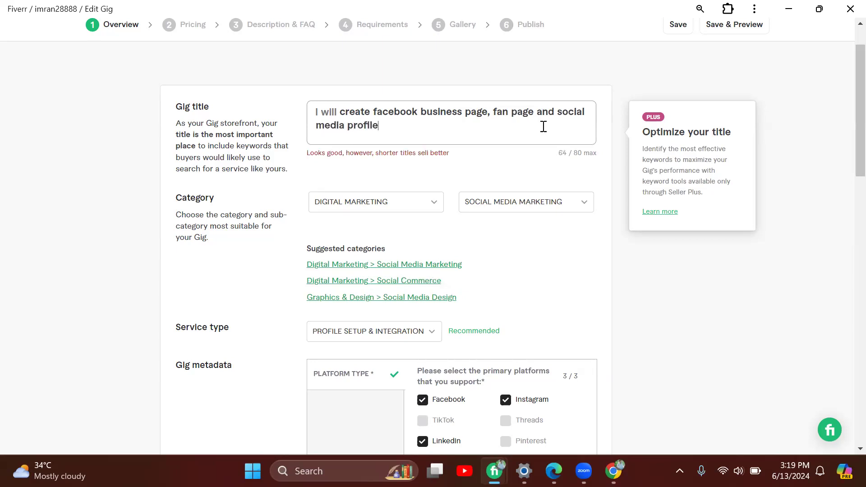
type("s for youe]r bus")
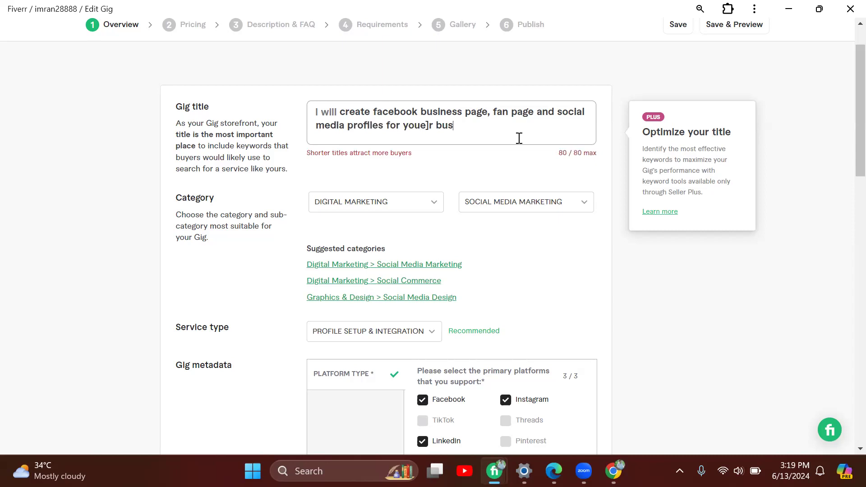
Remove ", fan page" from the gig title so "facebook business page" and "social media profiles" are joined by "and".
key("BackSpace")
key("BackSpace")
key("BackSpace")
key("BackSpace")
key("BackSpace")
key("BackSpace")
key("BackSpace")
key("BackSpace")
key("BackSpace")
key("BackSpace")
key("BackSpace")
key("BackSpace")
key("BackSpace")
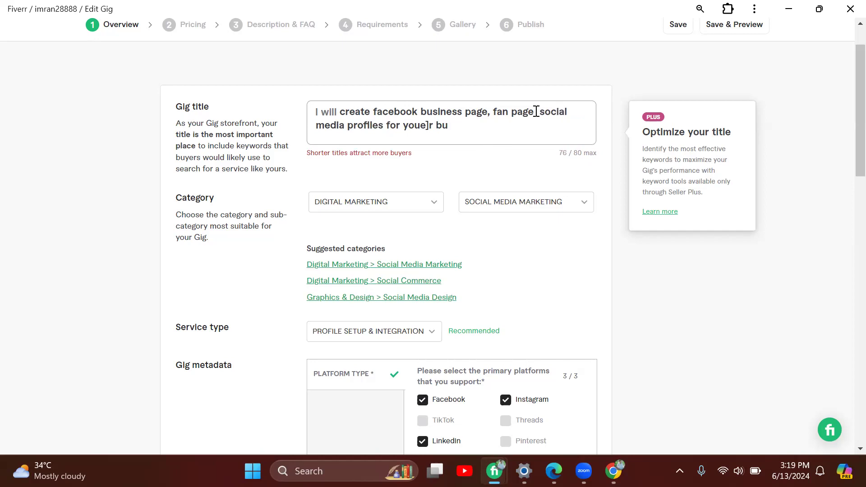
key("BackSpace")
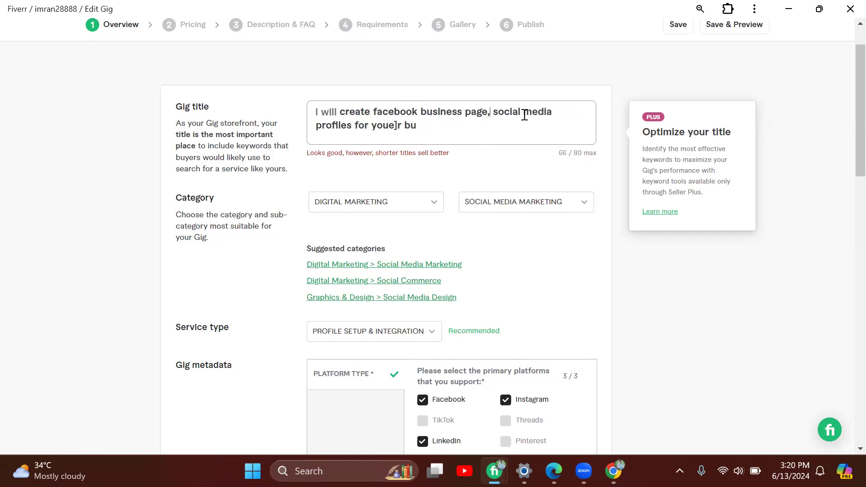
key("BackSpace")
type("and")
Trim the garbled ending of the gig title so it ends with "for you".
key("BackSpace")
key("BackSpace")
key("BackSpace")
key("BackSpace")
key("BackSpace")
key("BackSpace")
key("BackSpace")
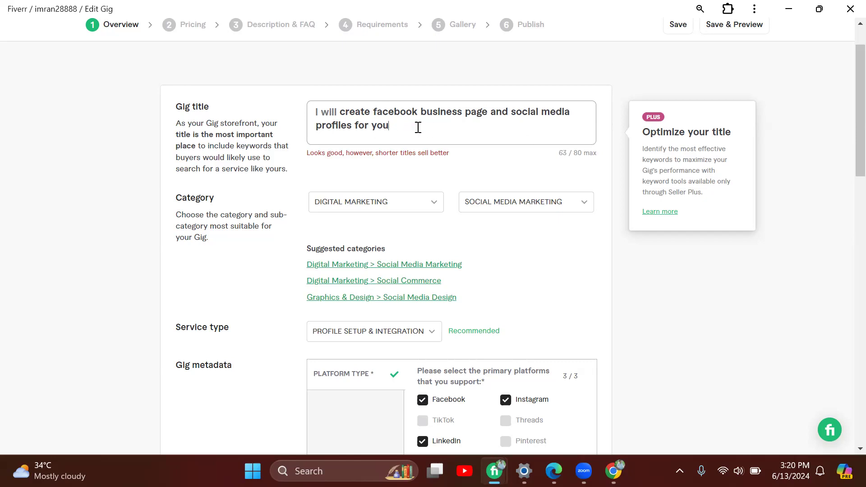
Complete the gig title so it ends with "profiles for your business".
type("r business")
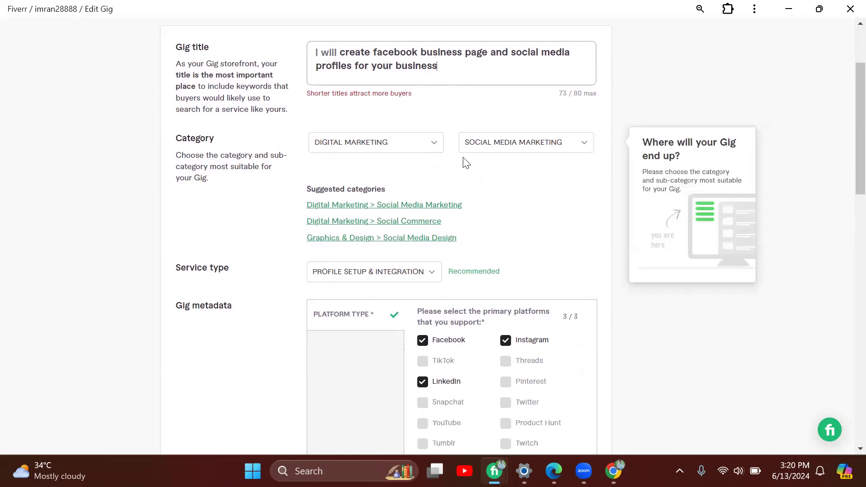
Apply the suggested category Digital Marketing > Social Media Marketing and set the service type to Profile Setup & Integration.
left_click(423, 149)
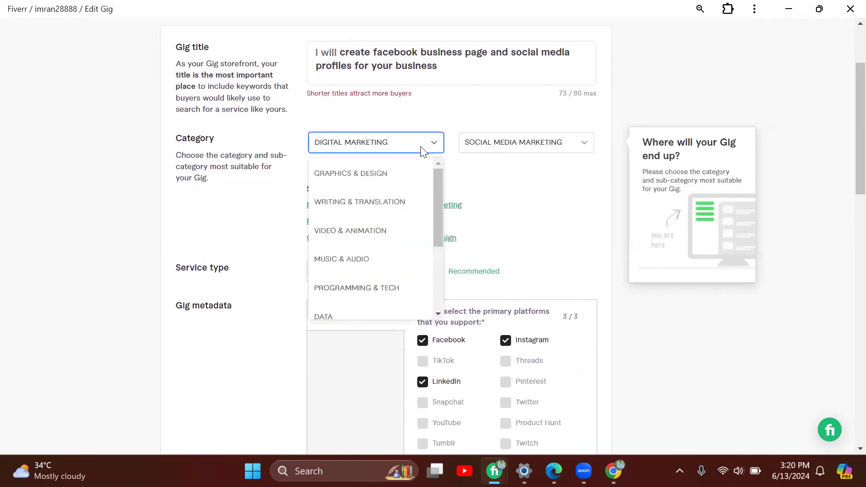
left_click(432, 145)
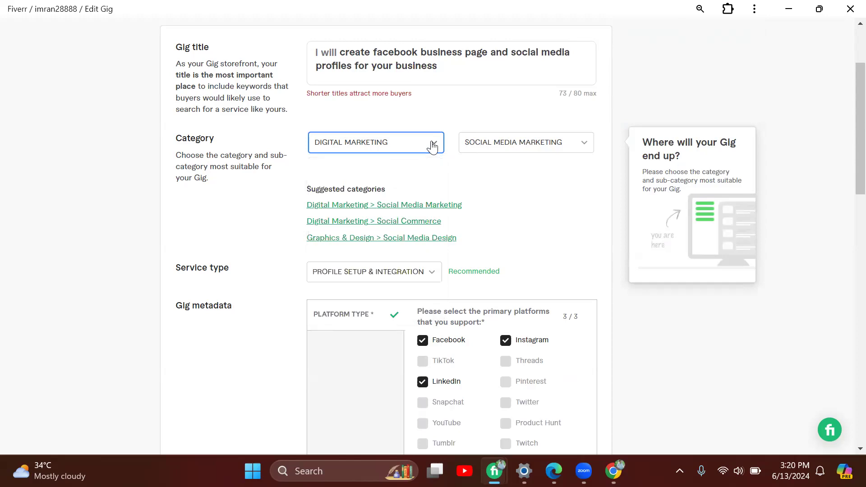
left_click(369, 206)
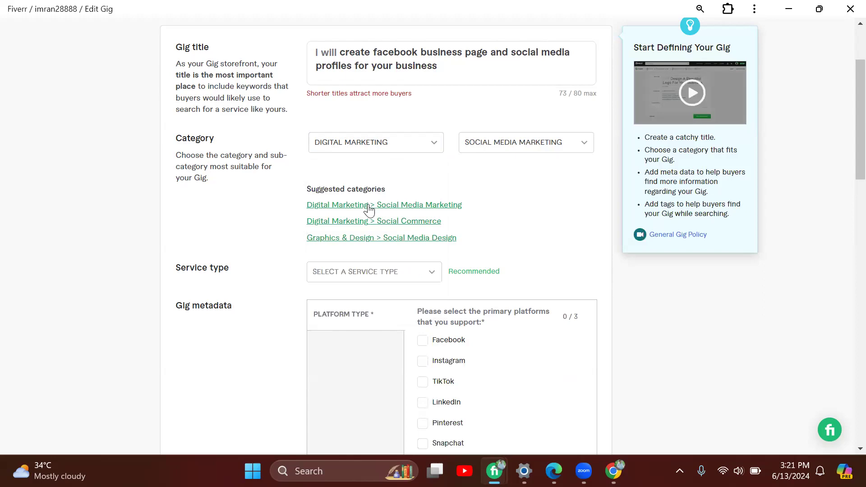
scroll(368, 205, "down", 3)
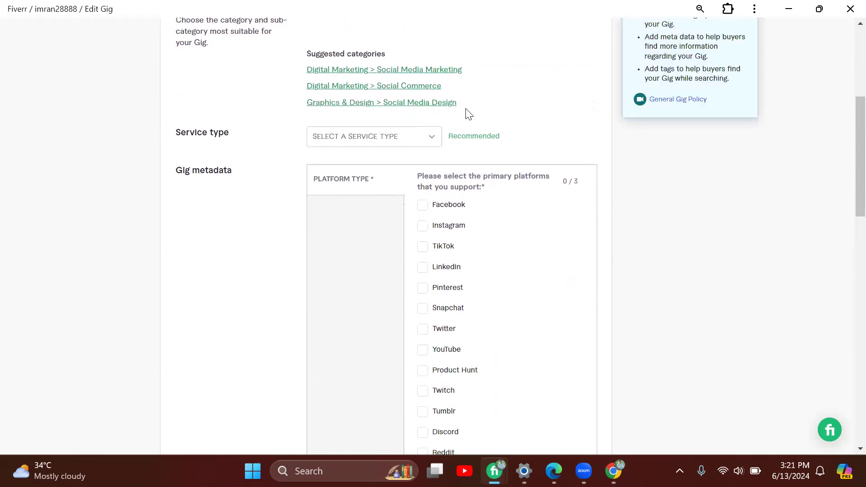
left_click(410, 141)
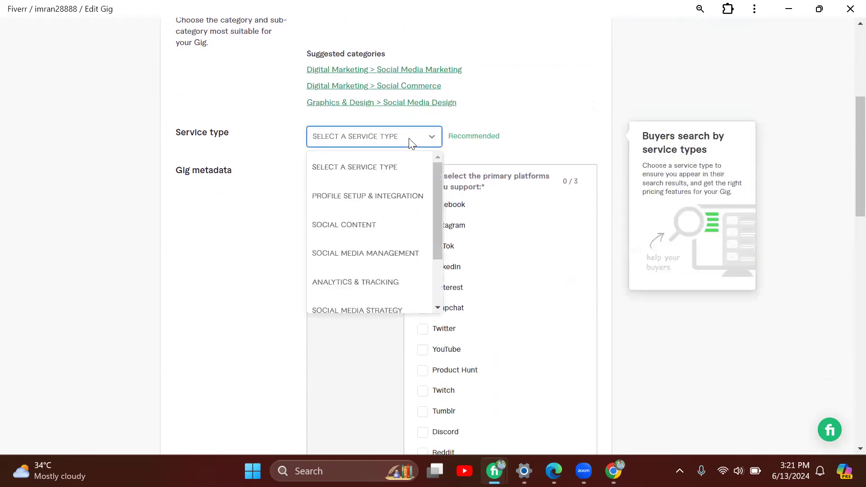
left_click(380, 197)
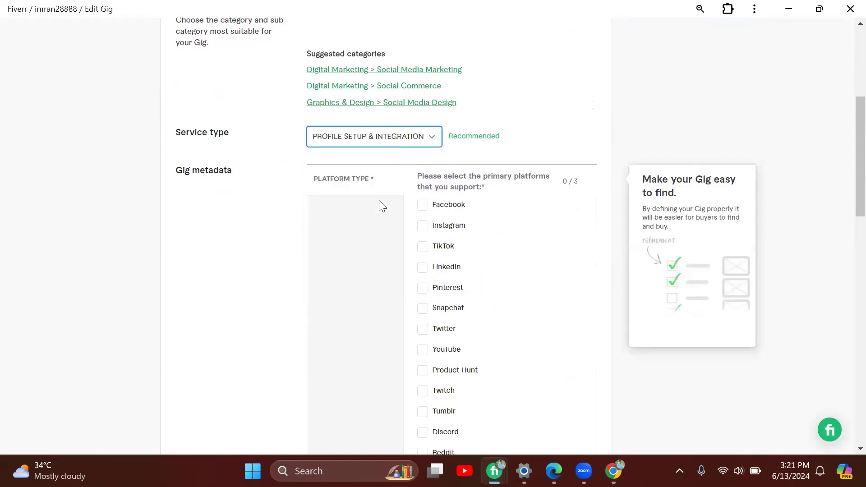
Remove the existing "Page" and "Facebook" tags from the gig's positive keywords.
scroll(487, 160, "down", 2)
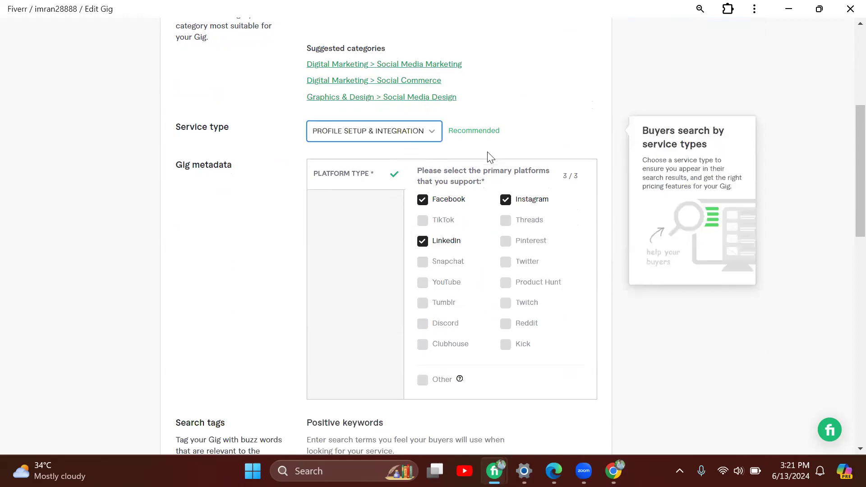
scroll(466, 221, "down", 5)
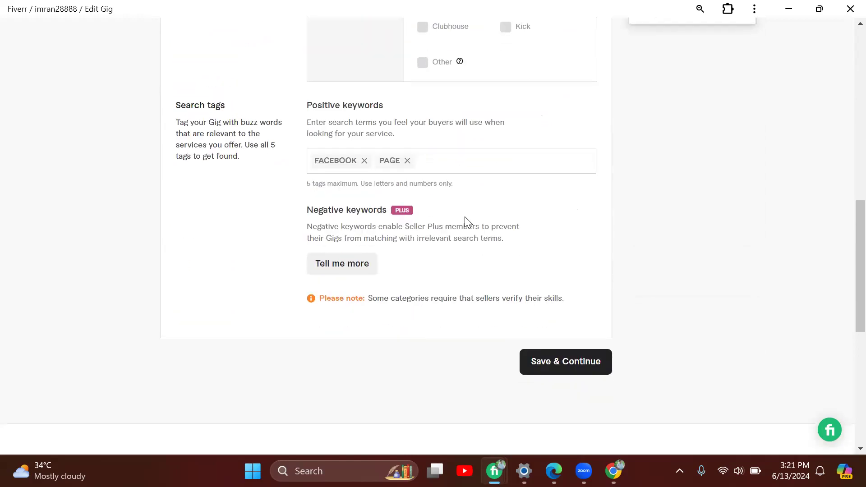
left_click(407, 158)
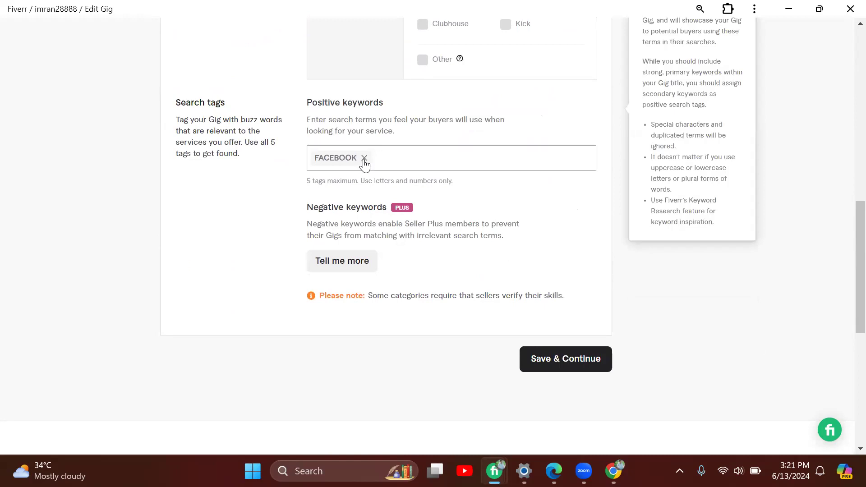
left_click(364, 158)
Add "business page" and "facebook page" as positive keyword tags for the gig.
type("bus")
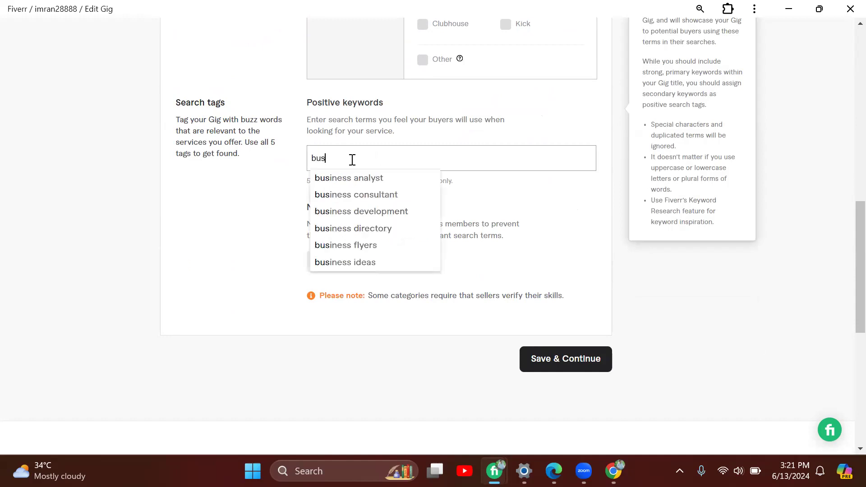
type("ines")
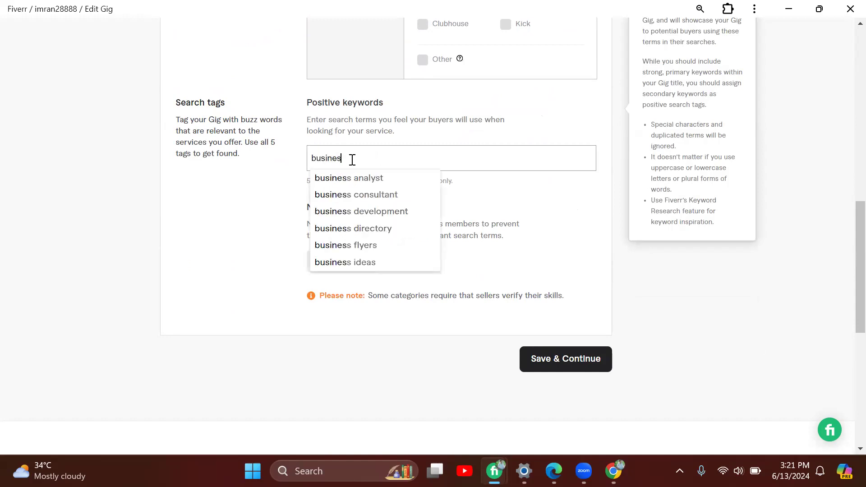
type("s pa")
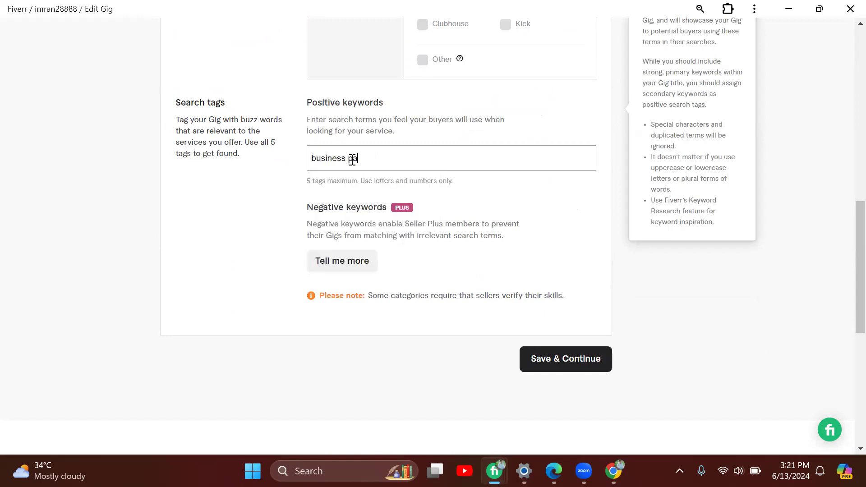
type("ge")
key("Return")
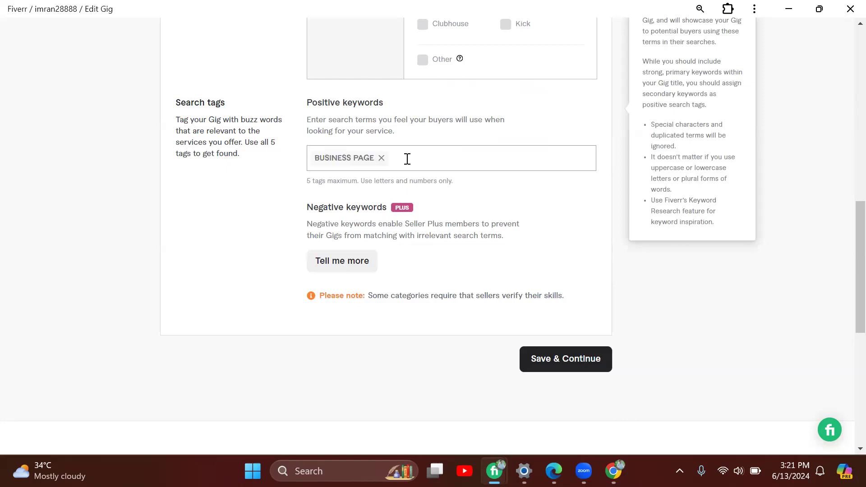
type("facebook page")
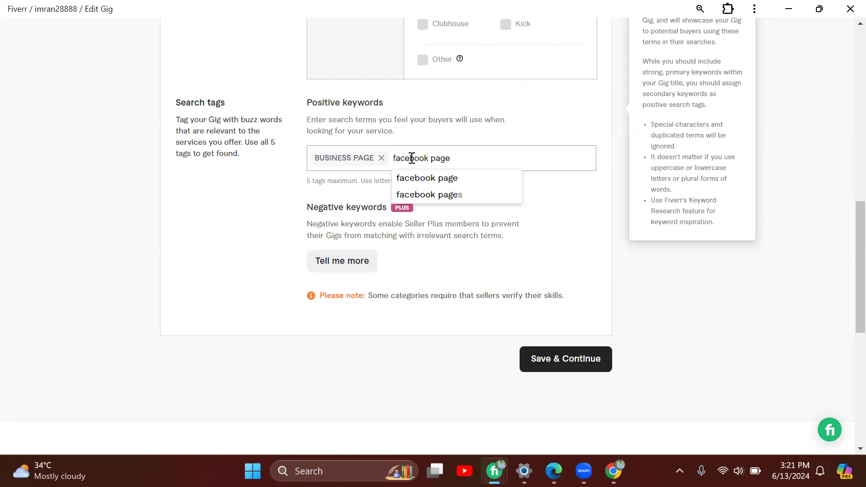
left_click(433, 179)
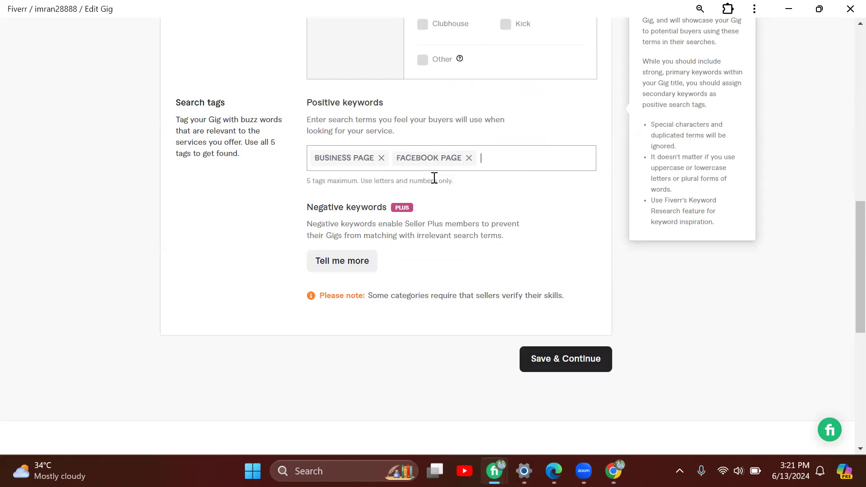
type("pa")
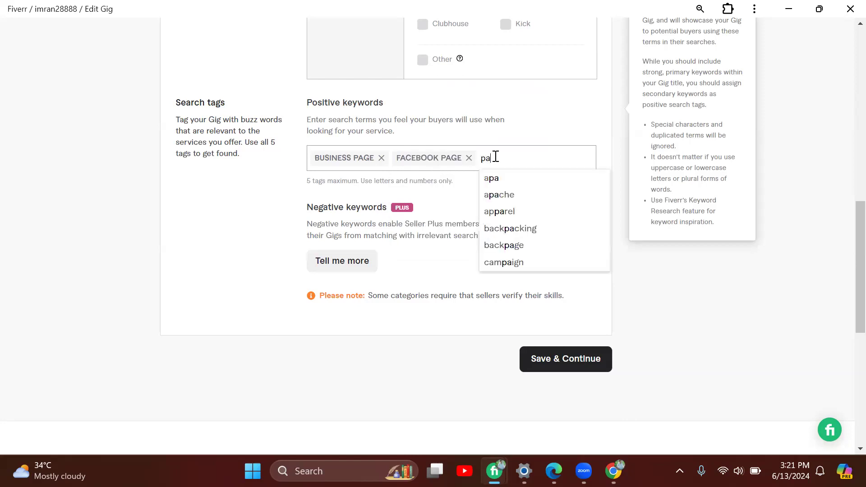
type("ge")
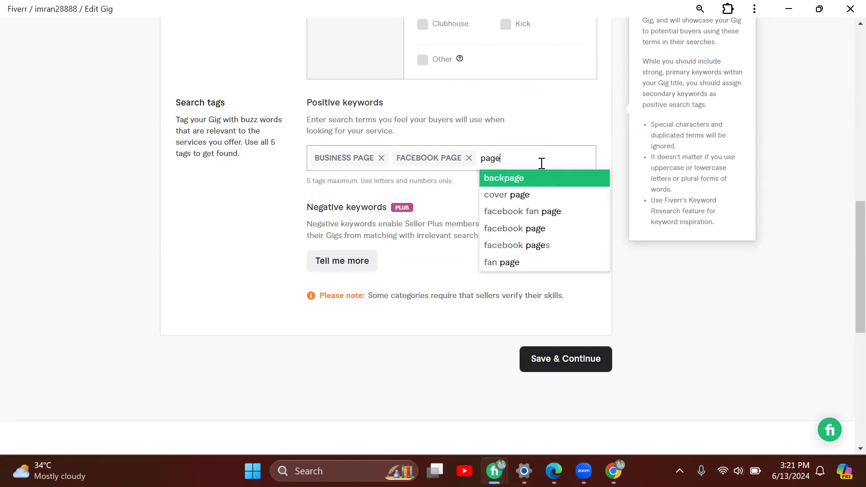
key("Return")
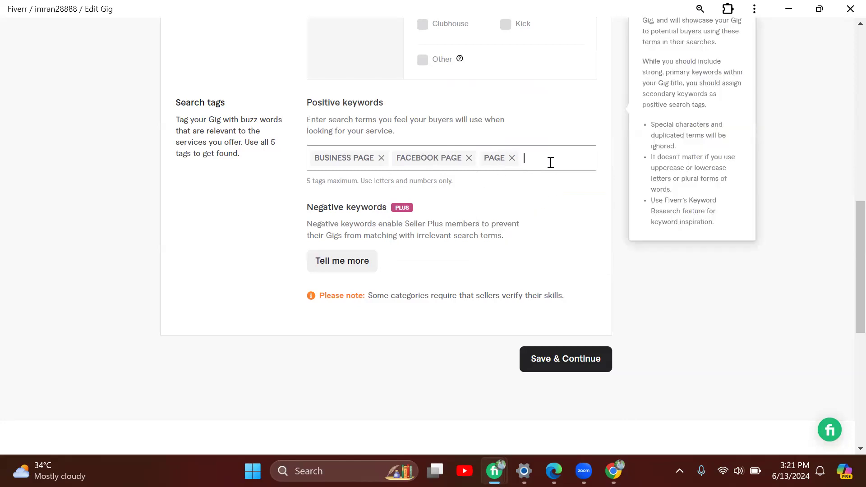
left_click(512, 157)
Add "social media profile" as another positive keyword tag.
type("social m")
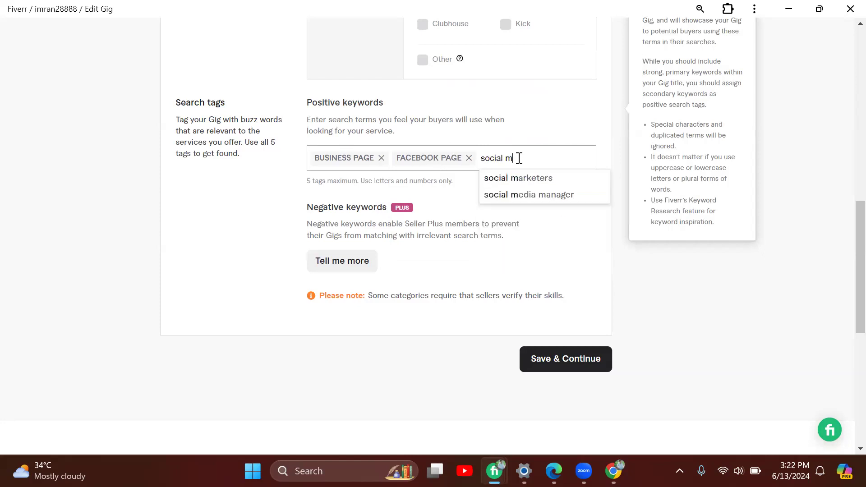
type("edia")
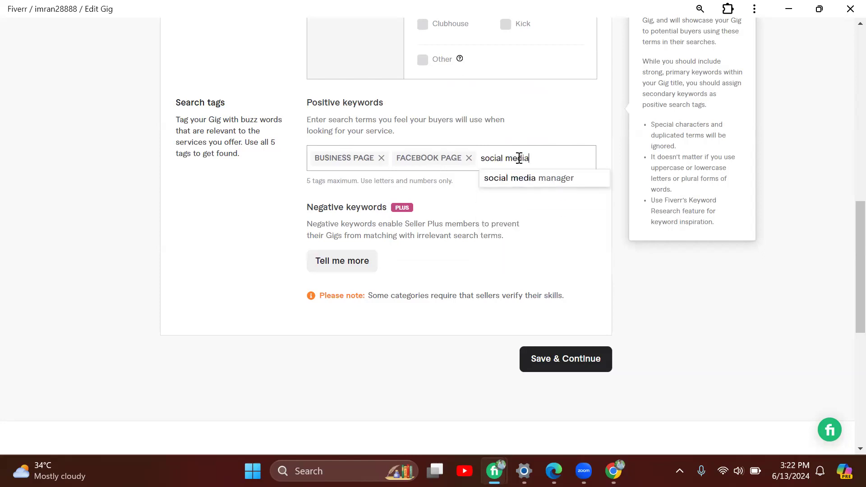
type(" pro")
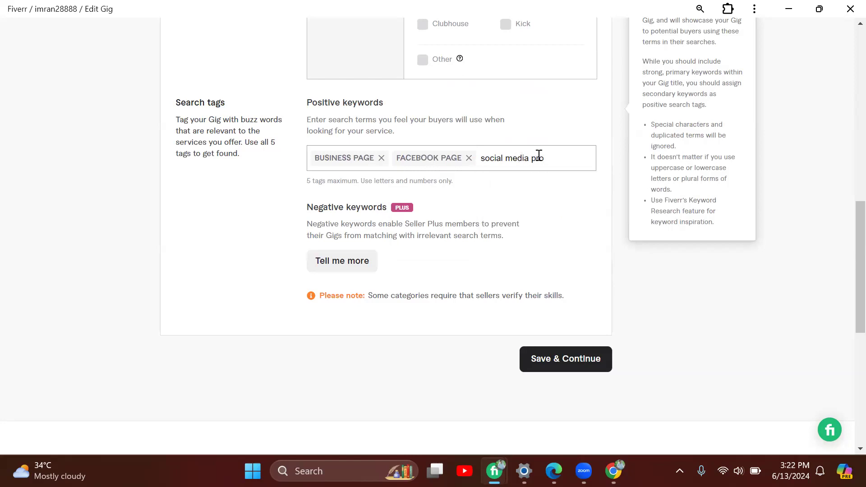
type("file")
key("Return")
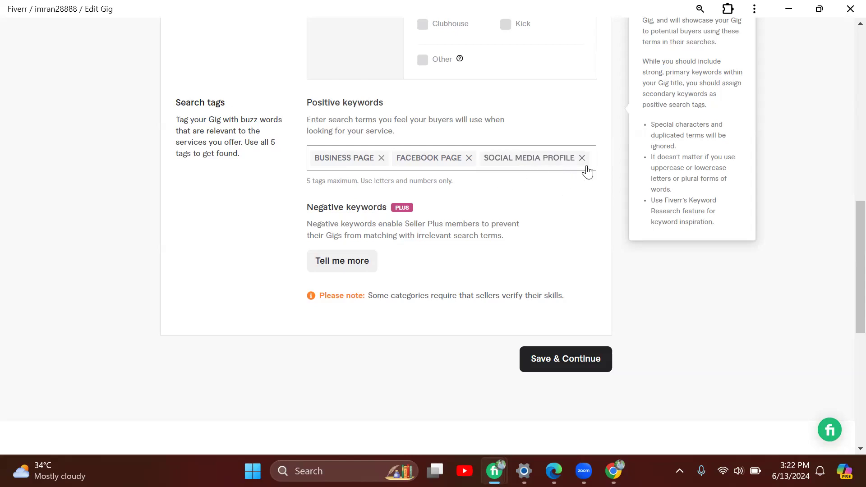
Add the suggested tag "social media manager" and the tag "fb page setup" to the positive keywords.
type("social media")
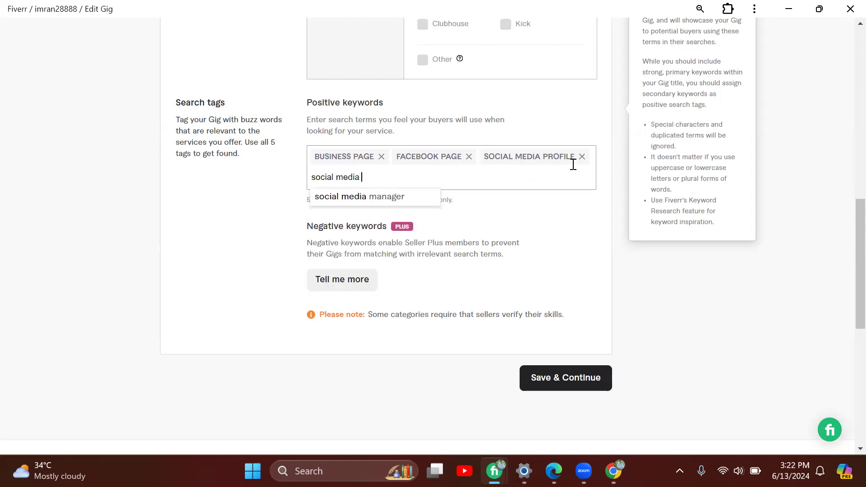
left_click(354, 198)
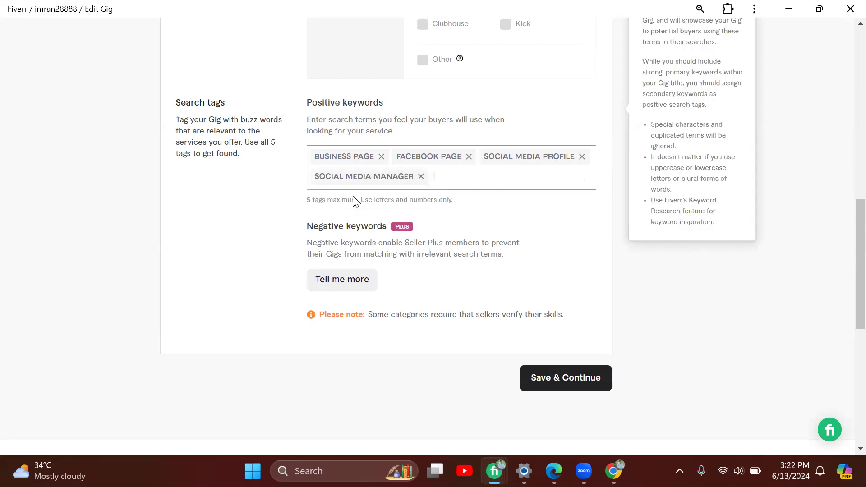
left_click(526, 215)
left_click(488, 181)
type("fb page setup")
key("Return")
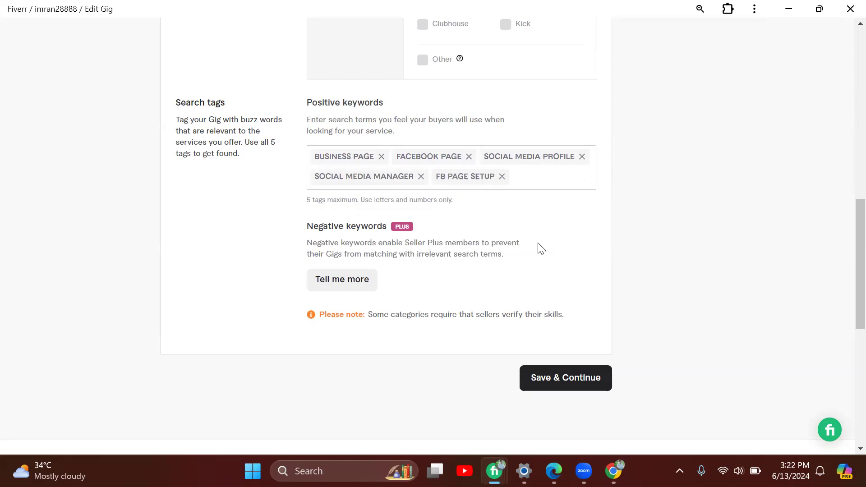
Save the completed gig overview and continue to the Pricing stage.
scroll(538, 243, "up", 1)
scroll(538, 243, "down", 1)
left_click(566, 373)
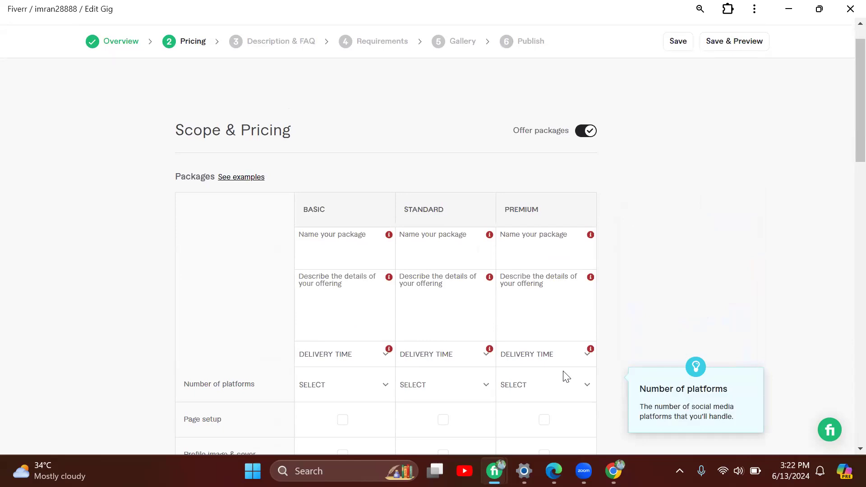
scroll(566, 377, "down", 15)
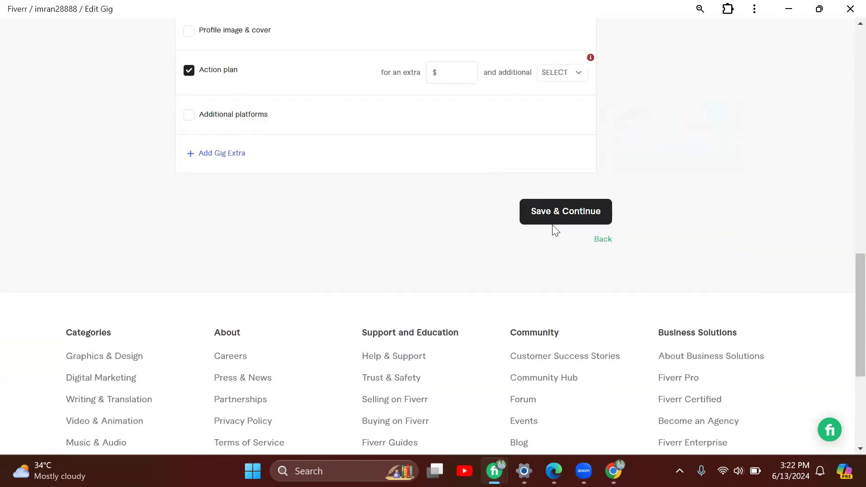
scroll(477, 210, "up", 15)
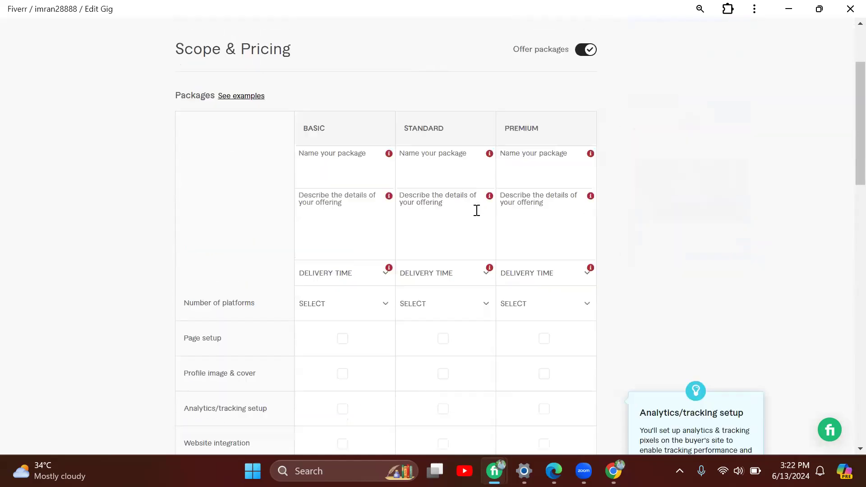
scroll(477, 210, "up", 3)
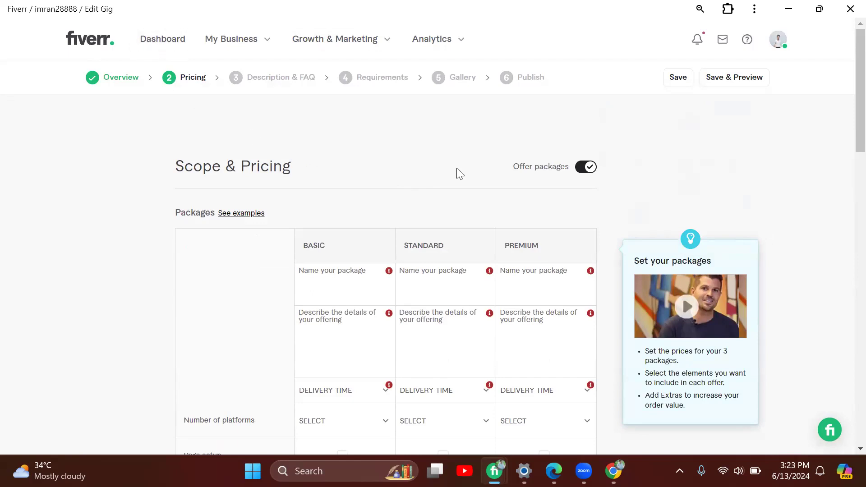
scroll(454, 186, "down", 2)
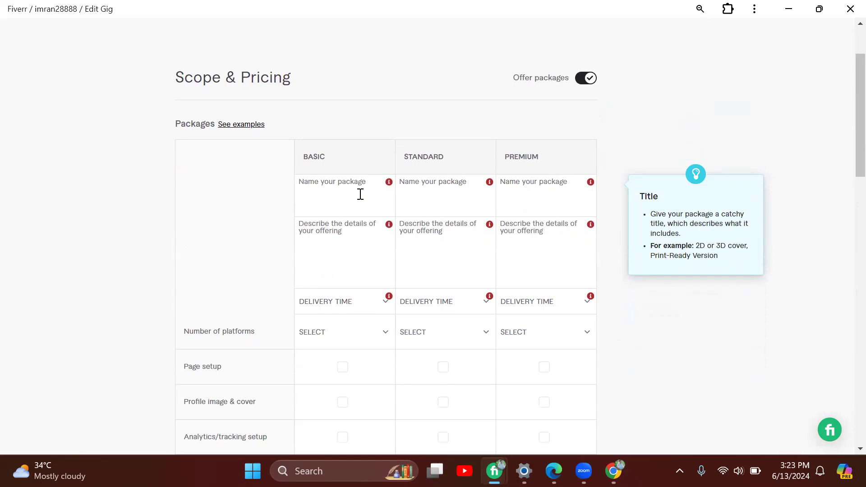
type("facebook business page")
scroll(388, 194, "down", 1)
key("BackSpace")
key("BackSpace")
key("BackSpace")
key("BackSpace")
key("BackSpace")
key("BackSpace")
key("BackSpace")
key("BackSpace")
key("BackSpace")
key("BackSpace")
key("BackSpace")
key("BackSpace")
key("BackSpace")
key("BackSpace")
key("BackSpace")
key("BackSpace")
key("BackSpace")
key("BackSpace")
key("BackSpace")
key("BackSpace")
key("BackSpace")
key("BackSpace")
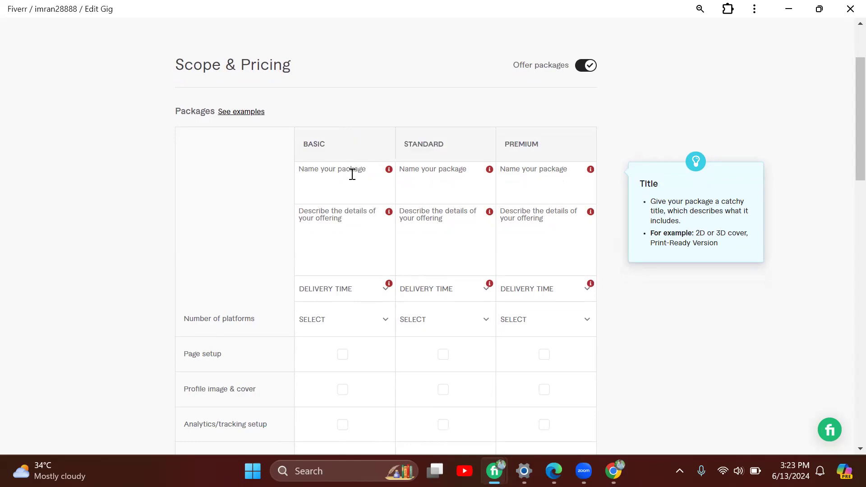
Name the Basic package "Facebook Page Setup" and open its description for editing.
type("Facebook Page Setup")
left_click(359, 208)
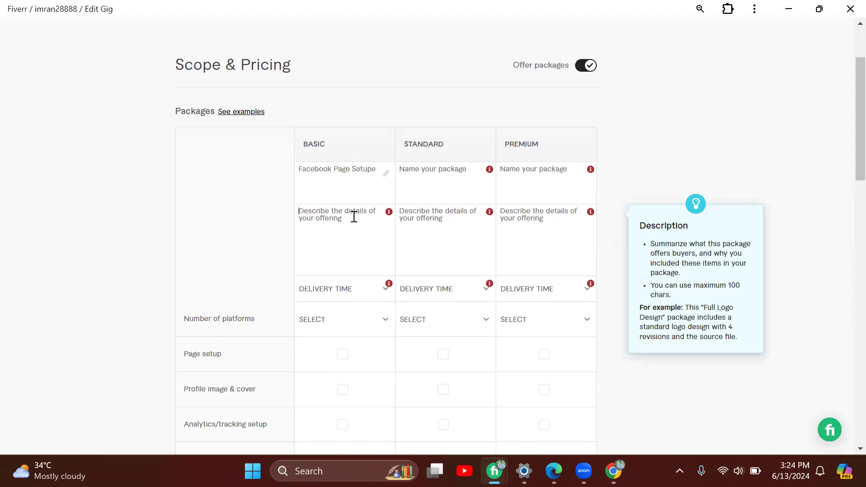
left_click(380, 172)
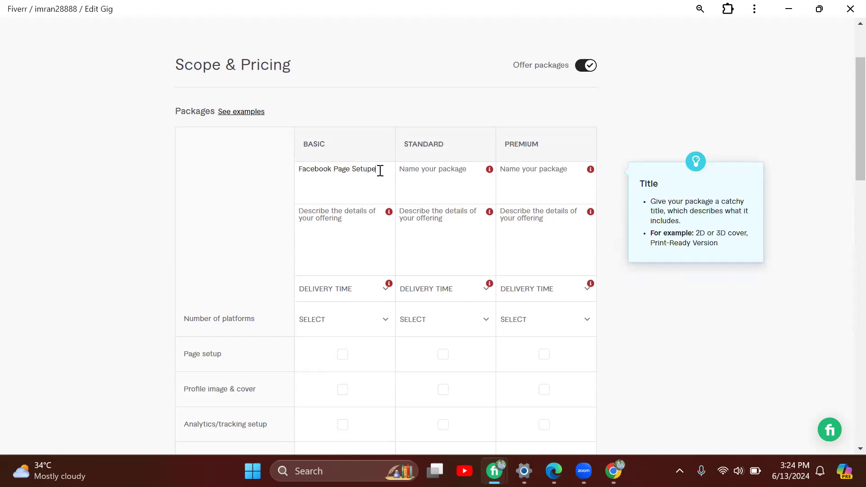
key("BackSpace")
left_click(303, 225)
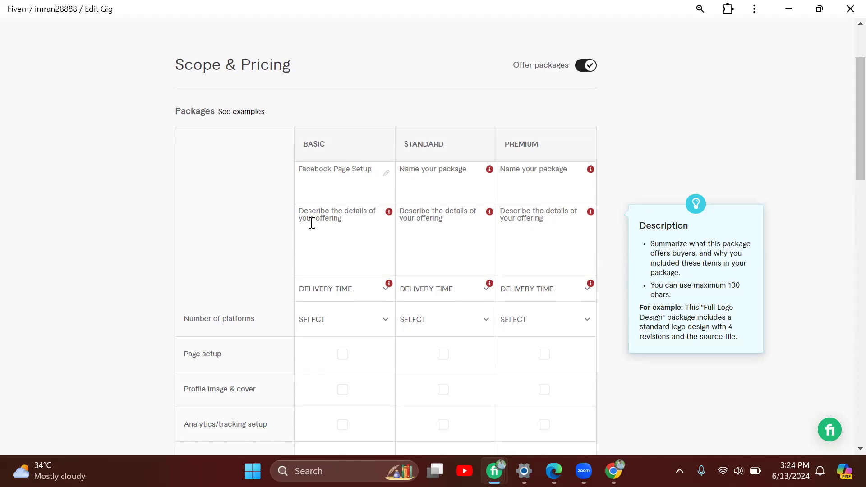
Begin the Basic package description with "Create Advanced Facebook Business Page+".
type("Create")
scroll(345, 218, "up", 2)
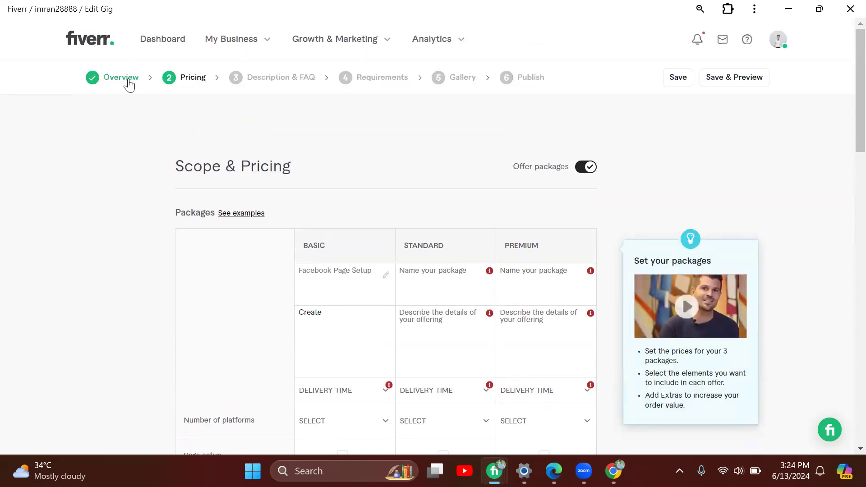
scroll(327, 231, "down", 2)
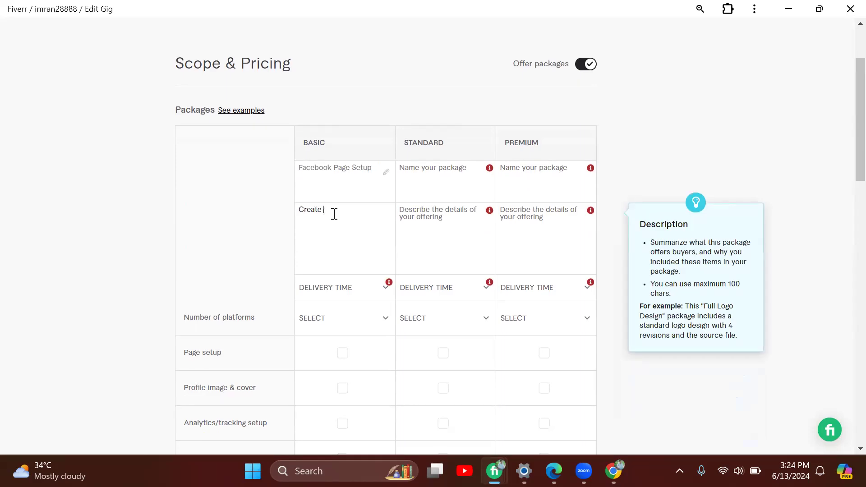
type("advan")
key("BackSpace")
type("Advance")
key("BackSpace")
key("BackSpace")
type("nc")
type("d")
key("BackSpace")
type("ed face")
key("BackSpace")
key("BackSpace")
key("BackSpace")
key("BackSpace")
type("Facebook b")
key("BackSpace")
type("Business Page")
type("=")
key("BackSpace")
type("+")
Extend the Basic package description with "Full Customized+CTA Button+".
type("Full Co")
key("BackSpace")
type("ousmi")
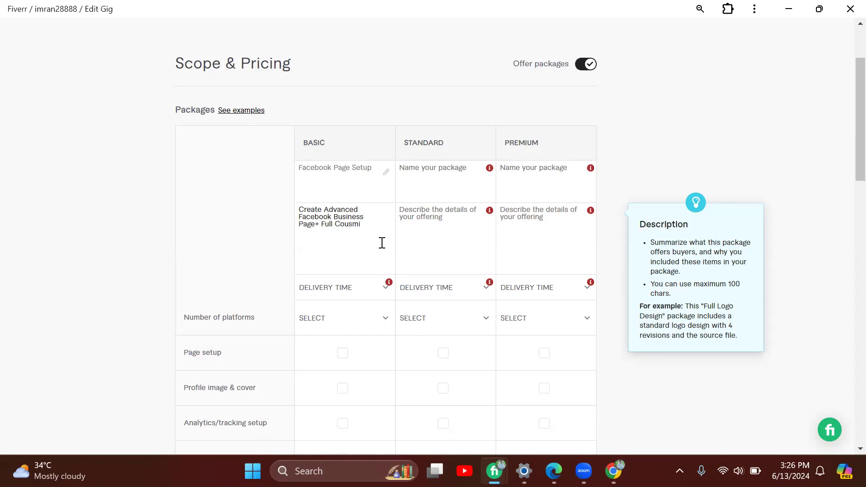
key("BackSpace")
type("tomized+")
type("CTA")
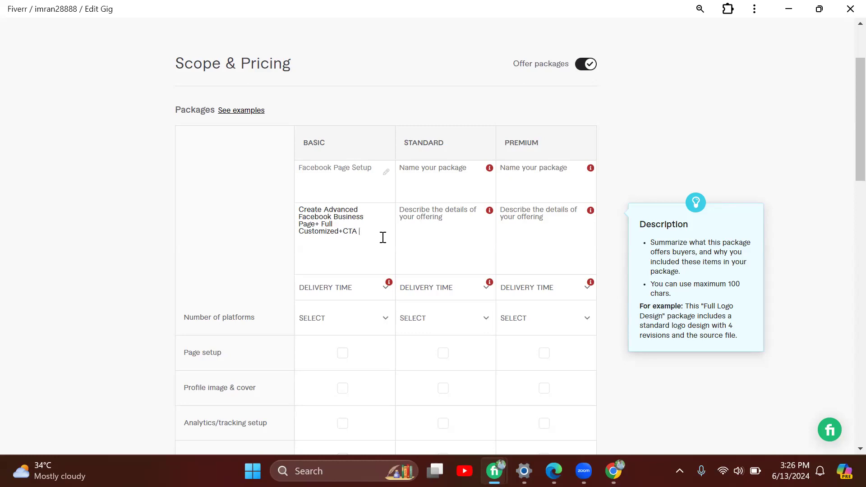
type("B")
type("utton")
type("+")
Finish the Basic package description with "Custome URL+Cover Photo Design".
type("C")
type("u")
type("stome")
type(" U")
type("r")
type("R")
type("L")
type("Cover")
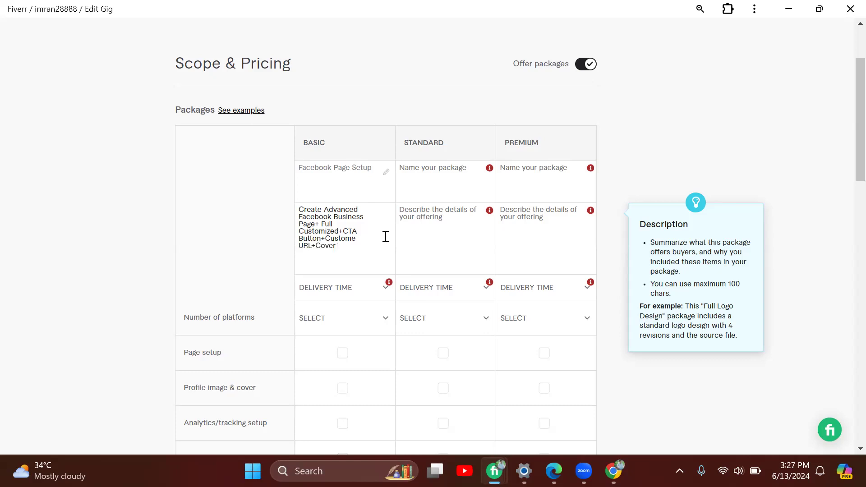
type(" Photo Desing")
key("BackSpace")
type("n")
Name the Standard package "Business Page+Social Media Account".
left_click(412, 179)
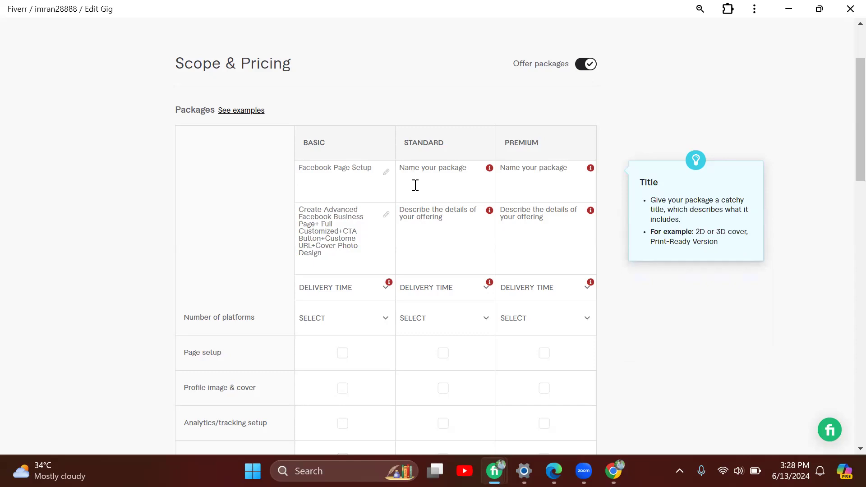
type("Business Page")
type("+ s")
key("BackSpace")
type("Socia")
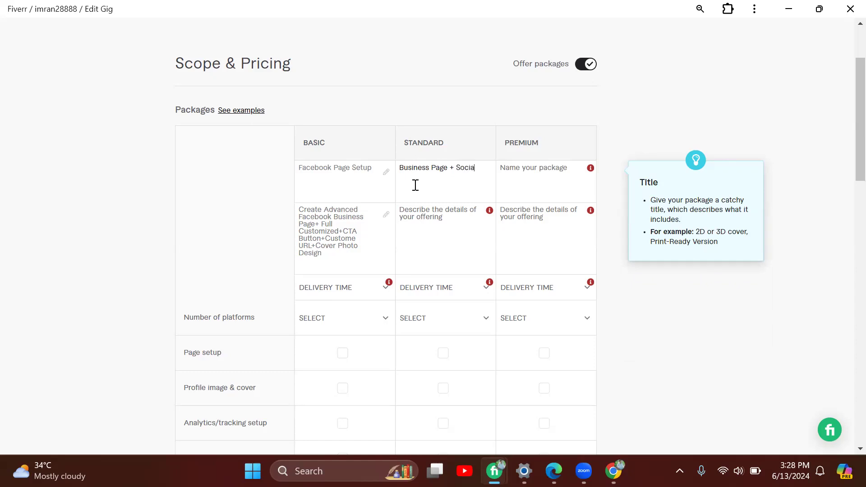
type("l Media Accoun")
left_click(549, 195)
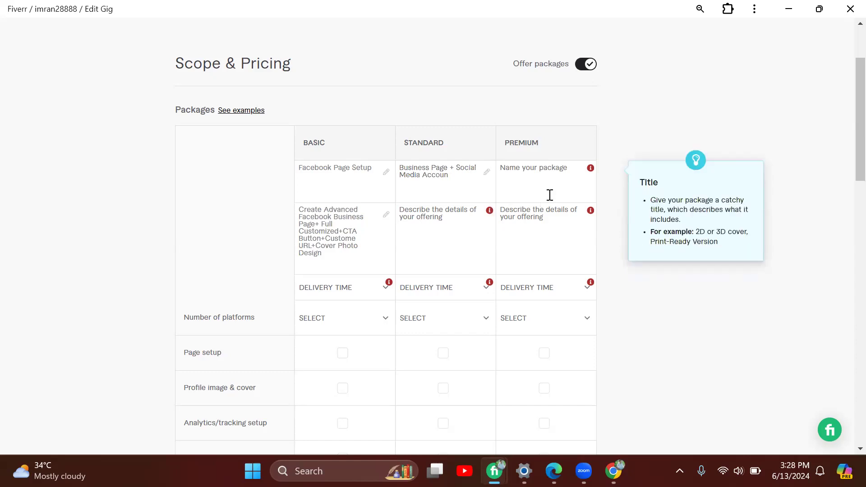
left_click(463, 180)
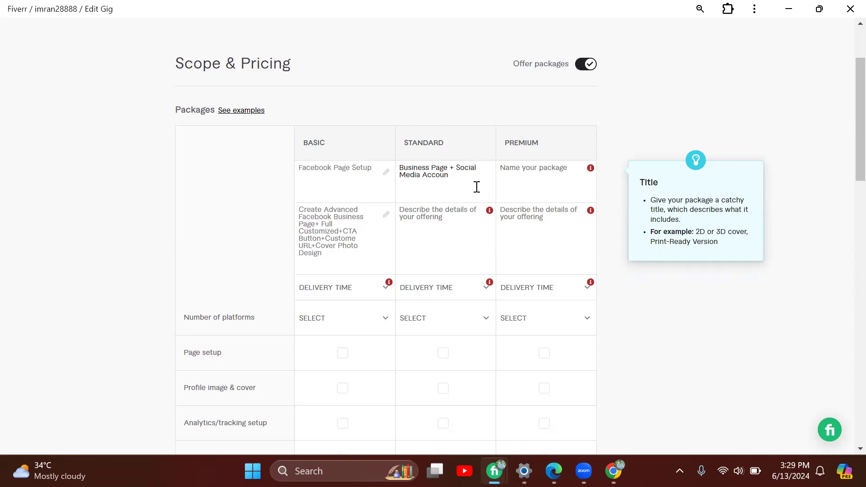
left_click(455, 166)
key("BackSpace")
key("BackSpace")
type("t")
Begin the Standard package description with "Facebook Business Page Sutup+2 Social Media Profiles+Cover Design".
left_click(406, 228)
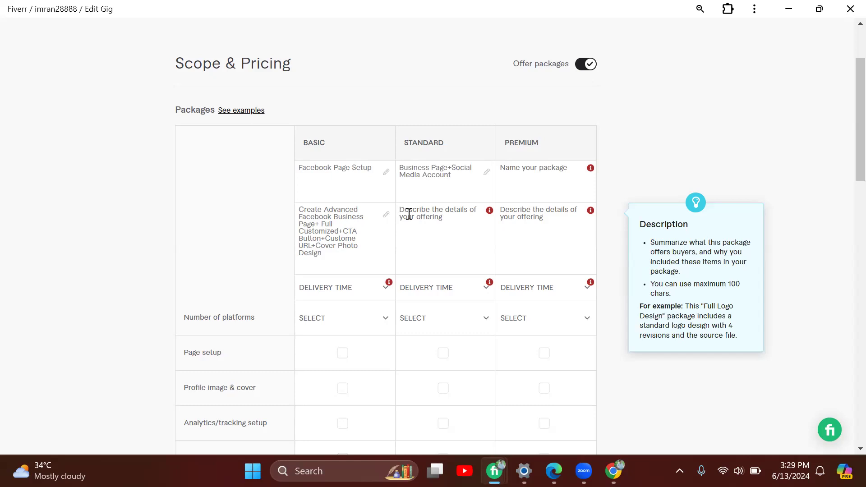
type("Farw")
key("BackSpace")
type("ebook Bi")
key("BackSpace")
type("usiness Page")
type("Sutup+")
type("2 s")
key("BackSpace")
type("Social me")
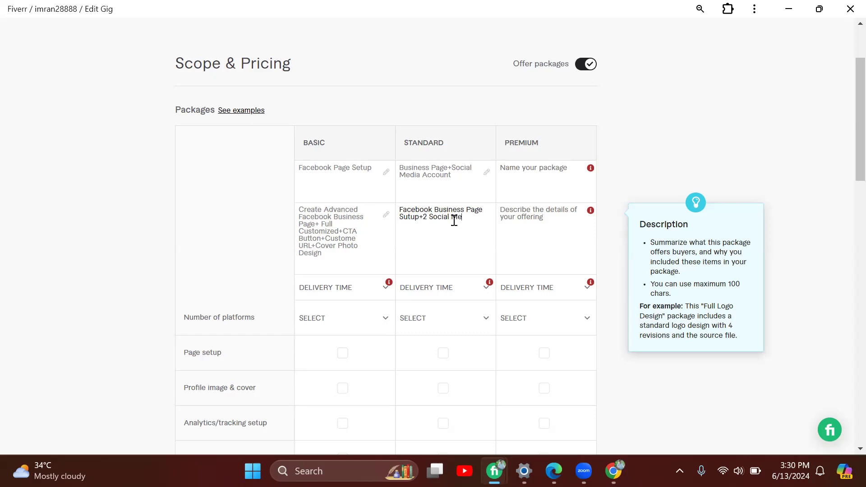
type("dia Profiles+Cover Design")
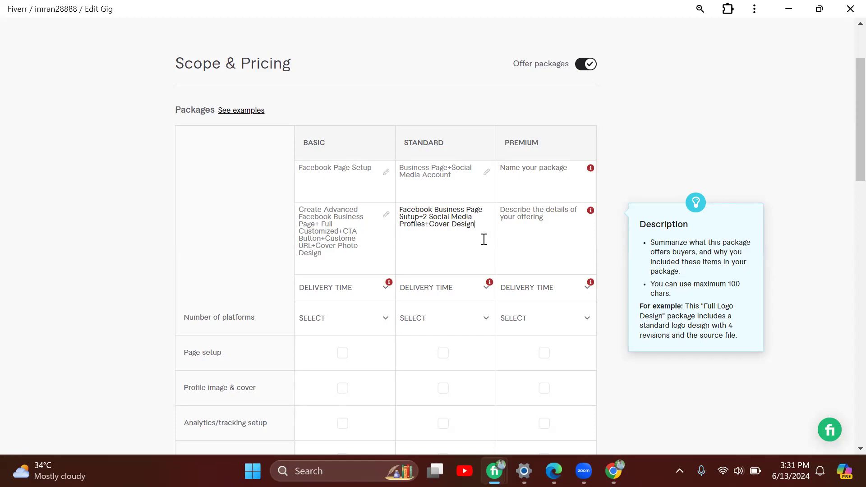
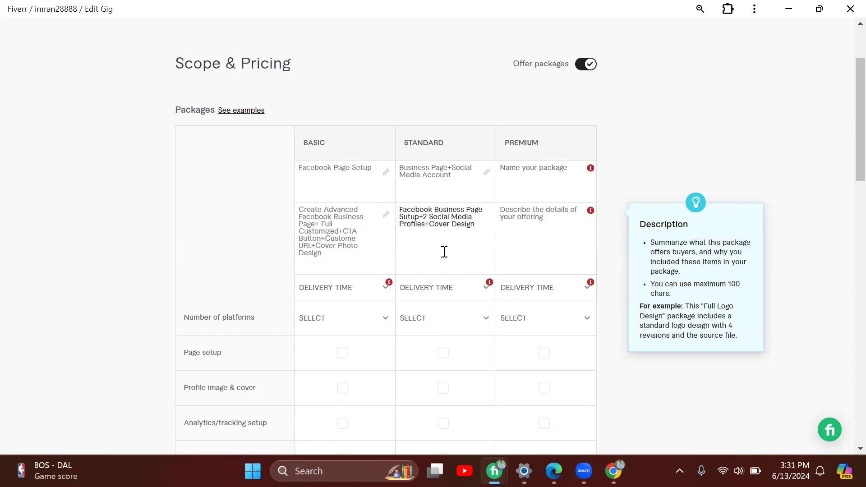
Append "+Customized+Product Add+" to the Standard package description.
type("+")
key("BackSpace")
type("+")
type("C")
type("ust")
type("o")
type("t")
key("BackSpace")
type("mi")
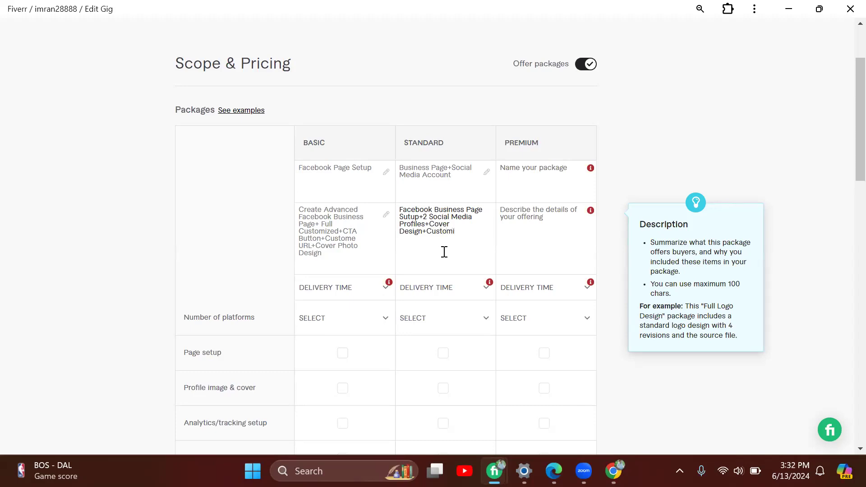
type("zed")
type("P")
type("r")
type("oduct")
type("A")
type("dd")
type("+")
Finish the Standard package description with "CTA+URL" after the product item.
type("C")
type("usti")
key("BackSpace")
key("BackSpace")
key("BackSpace")
key("BackSpace")
type("TA+CUSTOM")
key("BackSpace")
key("BackSpace")
key("BackSpace")
key("BackSpace")
type("stom")
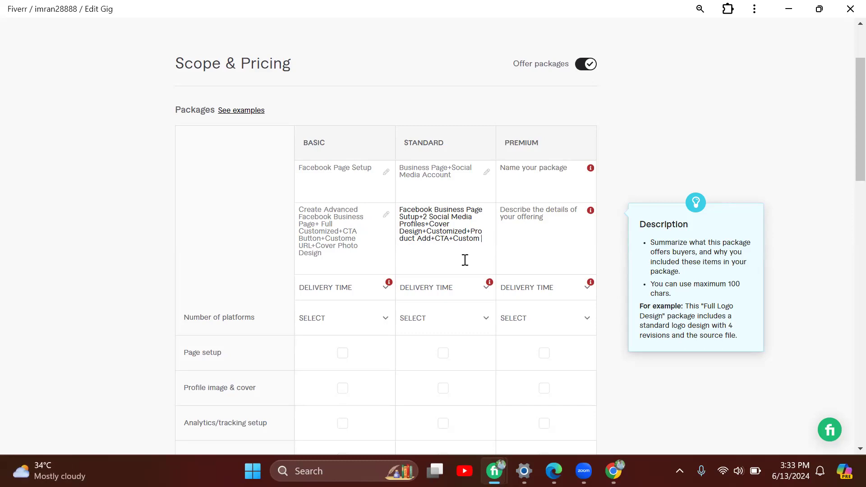
key("BackSpace")
key("BackSpace")
key("BackSpace")
key("BackSpace")
key("BackSpace")
key("BackSpace")
type("+URL")
Try "Recommendded" in mixed case as the Premium package name and clear it.
left_click(526, 211)
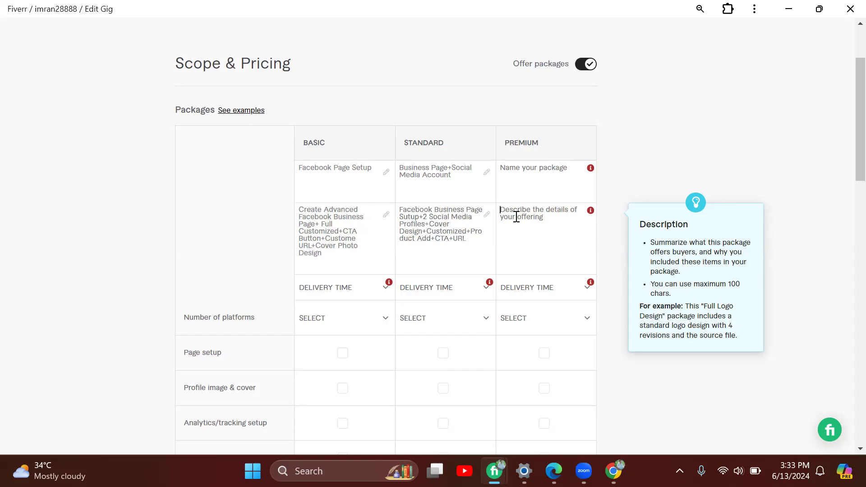
left_click(523, 176)
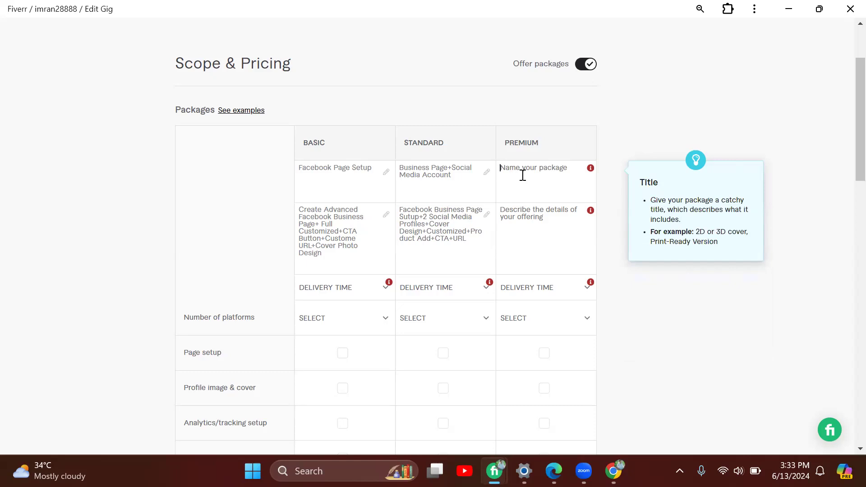
type("Recom")
type("andded")
left_click(527, 168)
left_click(524, 168)
type("m")
left_click(536, 167)
key("BackSpace")
type("e")
left_click(576, 172)
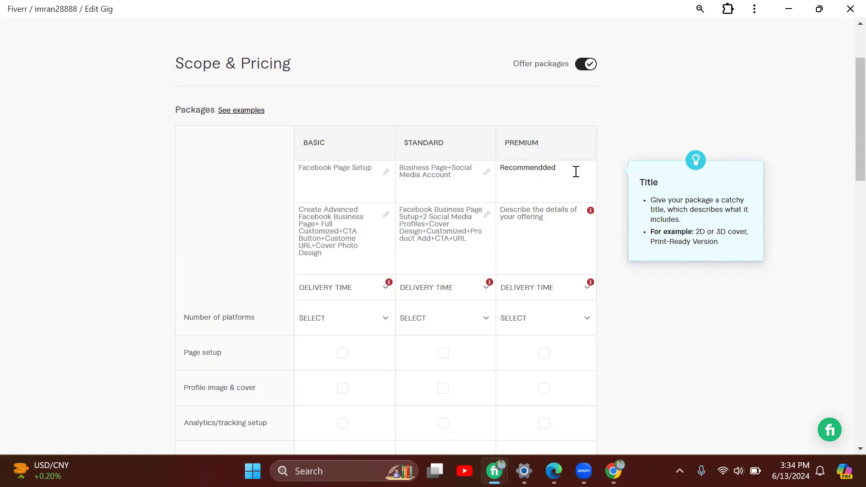
key("BackSpace")
key("BackSpace")
key("BackSpace")
key("BackSpace")
key("BackSpace")
key("BackSpace")
key("BackSpace")
key("BackSpace")
key("BackSpace")
key("BackSpace")
key("BackSpace")
key("BackSpace")
Enter "RECOMMENDED" in capitals as the beginning of the Premium package name.
type("RECOM")
type("A")
key("Left")
type("MADDED")
key("BackSpace")
type("ND")
key("BackSpace")
type("E")
left_click(573, 170)
key("Left")
key("Left")
key("BackSpace")
Complete the Premium package name so it reads "RECOMMENDED - PACKAGE", correcting the spelling of the last word.
type("-")
type("SERV")
key("BackSpace")
key("BackSpace")
key("BackSpace")
key("BackSpace")
type("PAKAGE")
key("BackSpace")
key("BackSpace")
key("ctrl+plus")
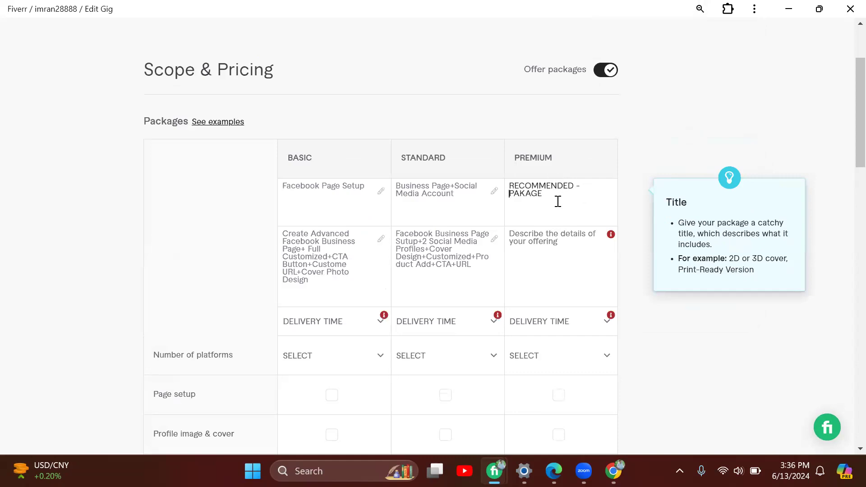
key("Left")
key("Left")
key("Delete")
key("Delete")
key("Delete")
key("BackSpace")
type("CKAGE")
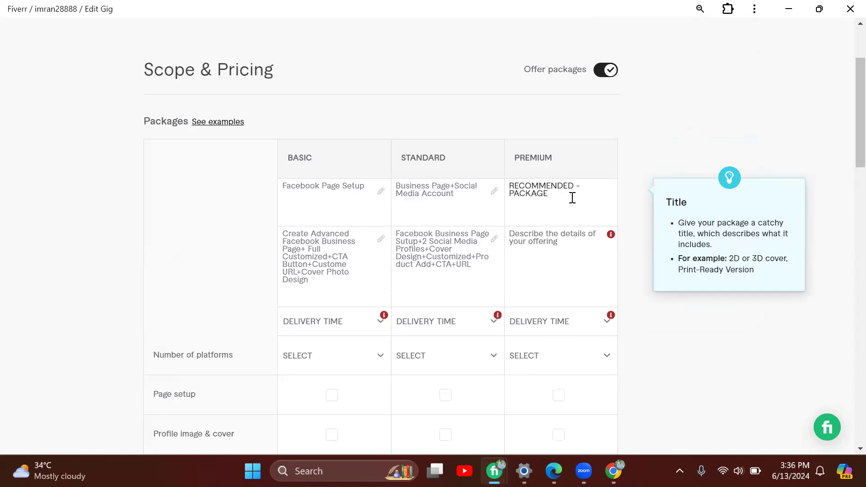
Start the Premium package description with "Facebook Business Page".
left_click(566, 232)
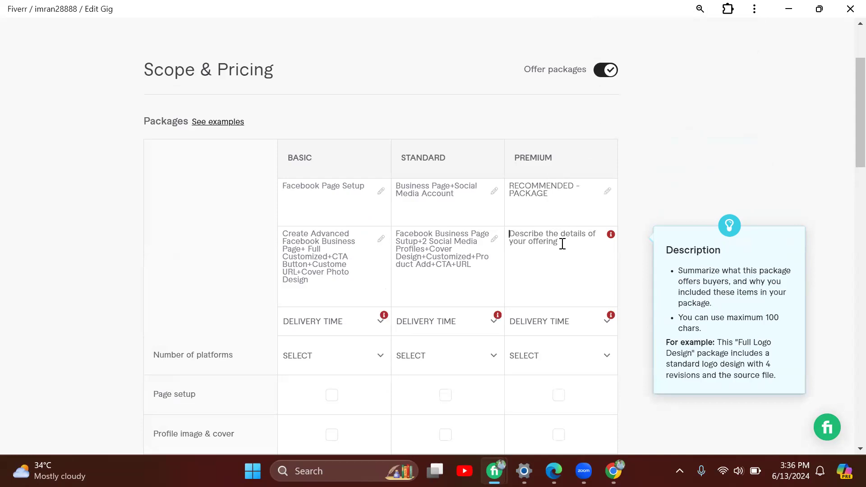
scroll(559, 248, "down", 1)
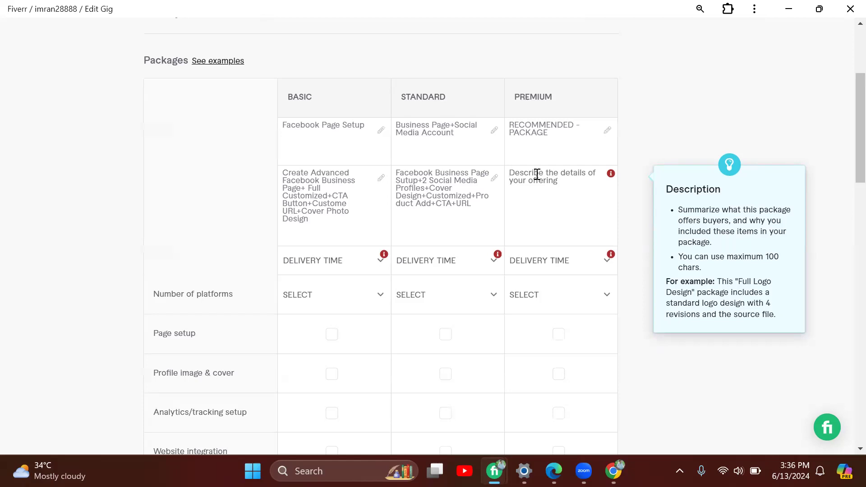
scroll(537, 174, "up", 1)
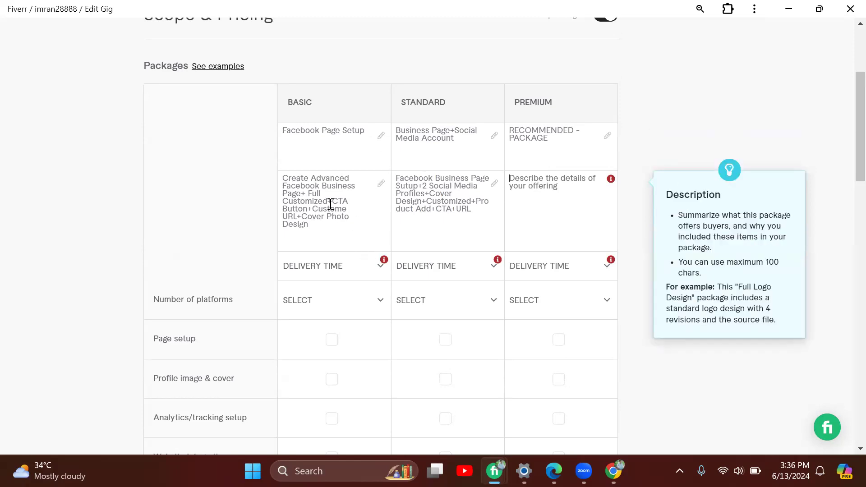
left_click(522, 191)
type("Fo")
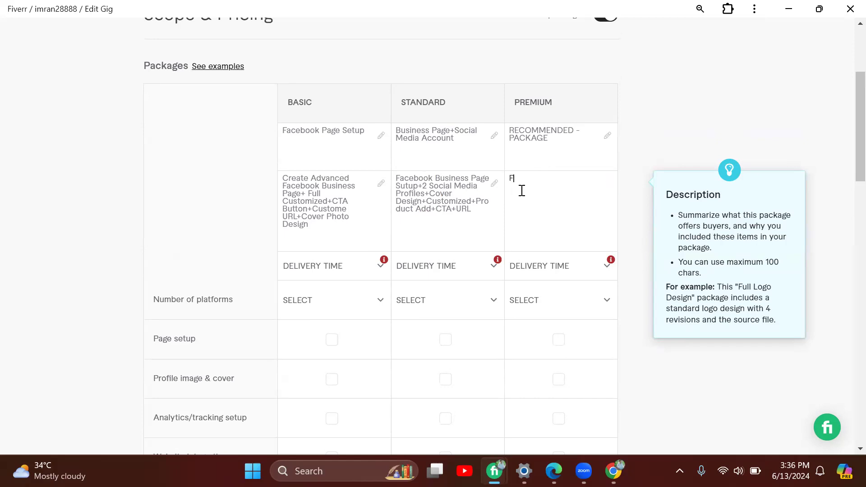
key("BackSpace")
type("acebook Business p")
key("BackSpace")
type("Page")
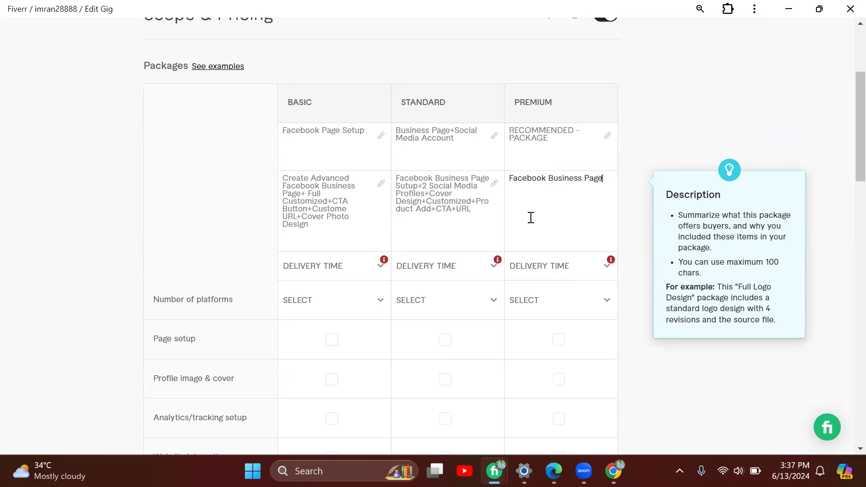
Add "+4 Social Media Account" to the Premium package description after the Facebook page item.
type("+4 Social Account")
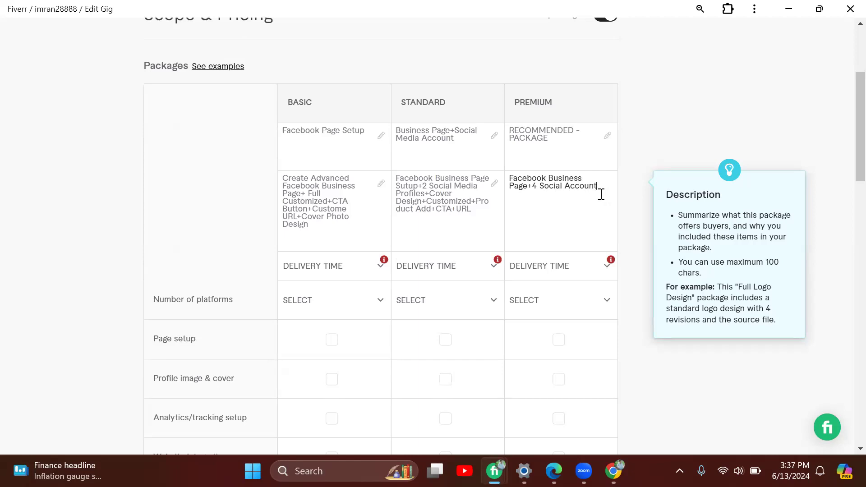
left_click(565, 188)
type("m")
key("BackSpace")
type("Media")
Continue the Premium description with "+Product Add CTA+URL+Cover" after the social media account item.
type("Product CTA")
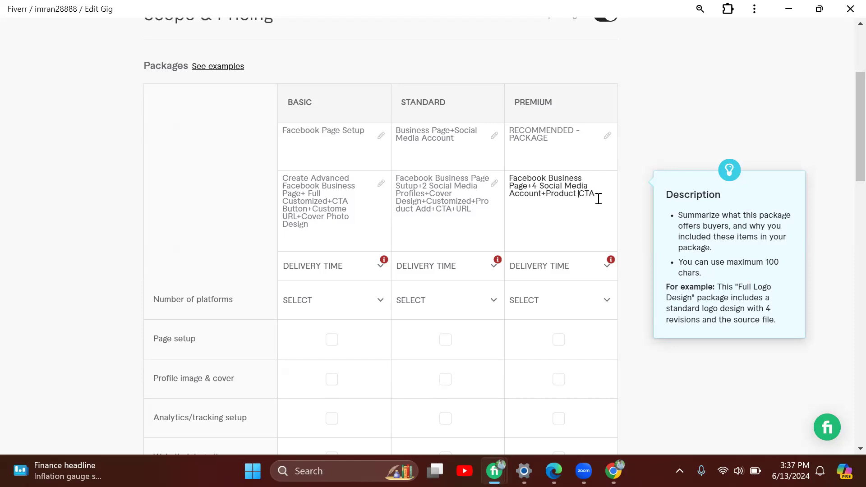
type(" Add")
type("Butt")
key("BackSpace")
key("BackSpace")
key("BackSpace")
key("BackSpace")
type("URL+Cover")
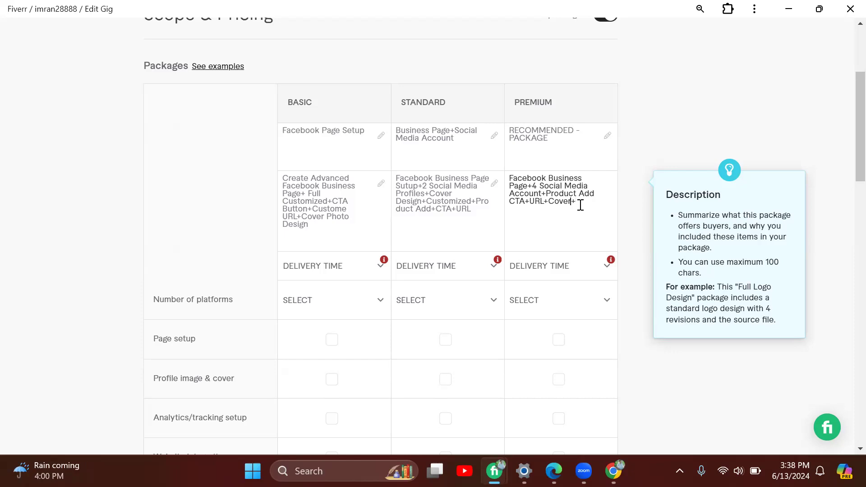
Complete the cover item with "Design" and append "+SEO+FAQ" to the Premium package description.
type("De")
key("BackSpace")
key("BackSpace")
type("Design")
left_click(565, 209)
type("SEO")
type("+")
type("A")
type("PQ")
key("BackSpace")
key("BackSpace")
key("BackSpace")
type("FA")
type("Q")
Try adding "Setup" after "FAQ" in the Premium description and remove it.
type(" SE")
type("T")
key("BackSpace")
key("BackSpace")
type("etup")
key("BackSpace")
key("BackSpace")
key("BackSpace")
key("BackSpace")
key("BackSpace")
Append "+Hastag" to the Premium description after "FAQ", correcting the word's first letter.
key("ctrl+plus")
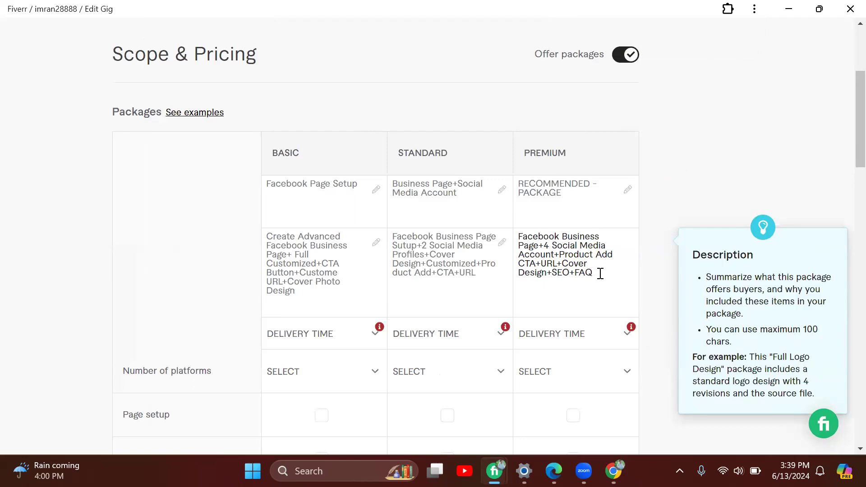
type("=")
key("BackSpace")
type("+Fastag")
left_click(600, 274)
key("BackSpace")
type("H RE")
Try adding "Reach" after "Hastag" in the Premium description and remove it.
key("BackSpace")
key("BackSpace")
type("Reach")
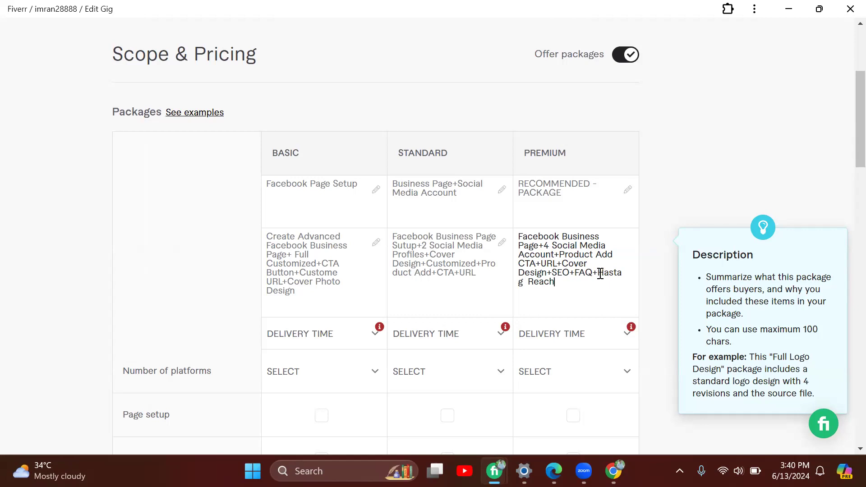
key("BackSpace")
key("BackSpace")
key("BackSpace")
key("BackSpace")
key("BackSpace")
Set the delivery time to 1 day for Basic, 2 days for Standard and 4 days for Premium.
scroll(601, 275, "down", 1)
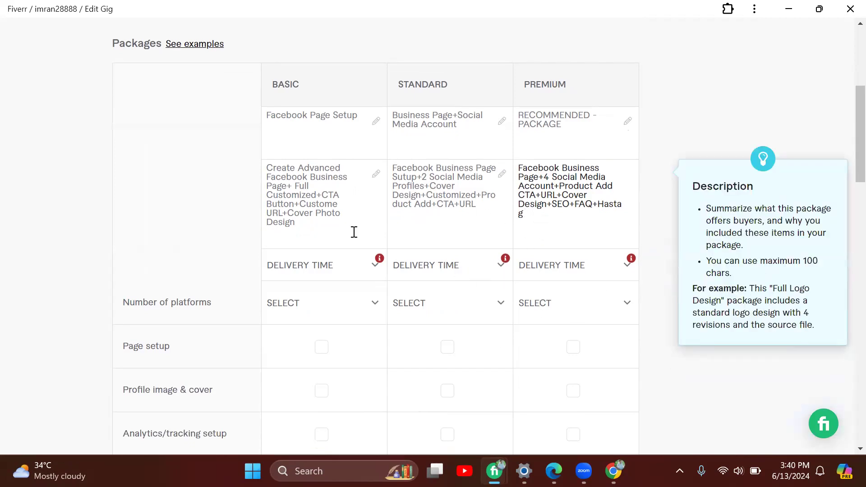
left_click(332, 266)
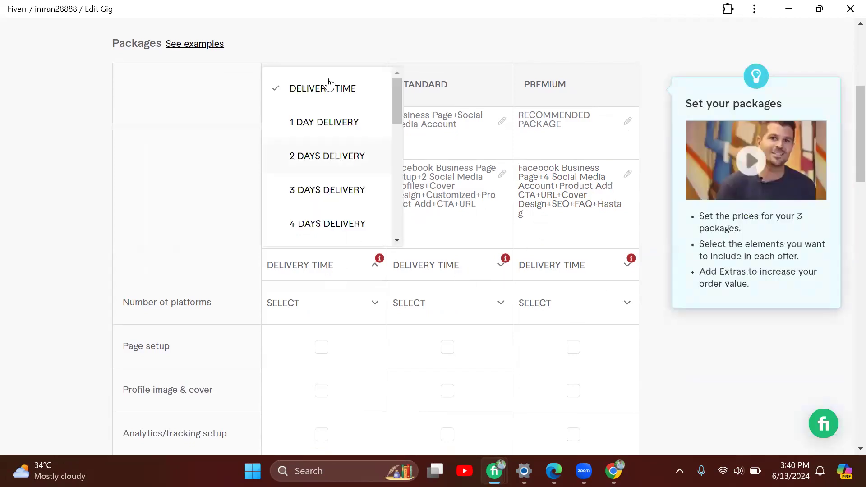
left_click(323, 122)
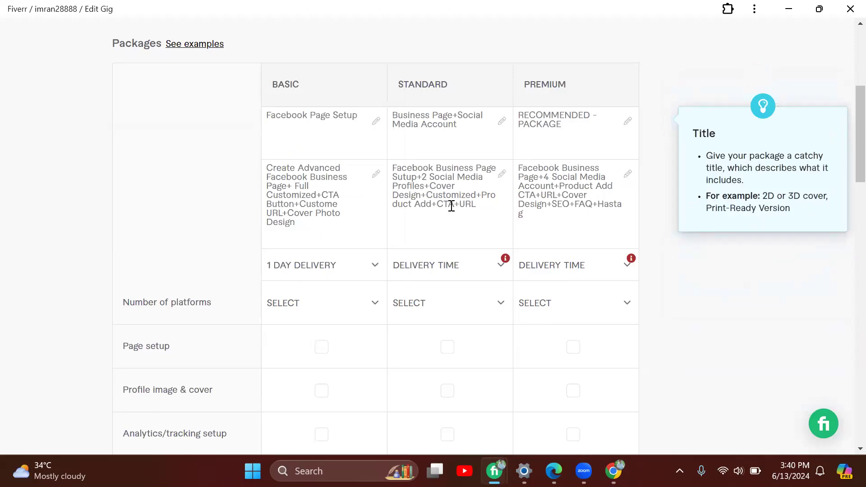
scroll(458, 214, "down", 1)
left_click(459, 218)
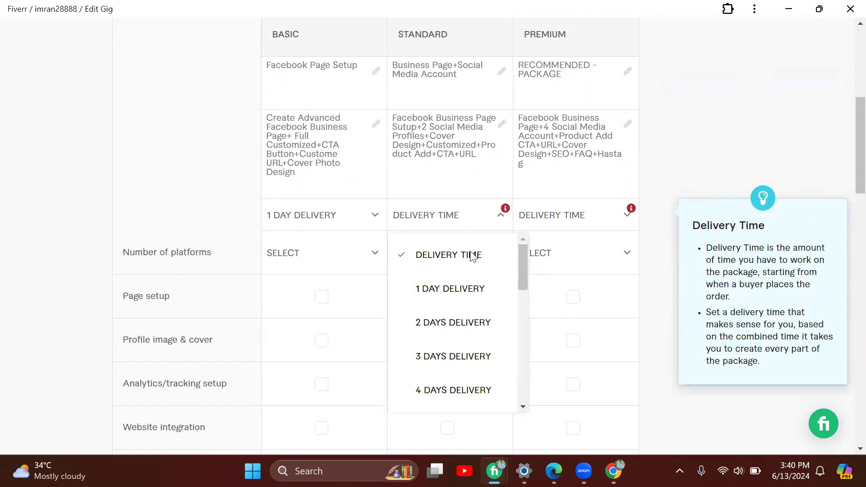
left_click(459, 323)
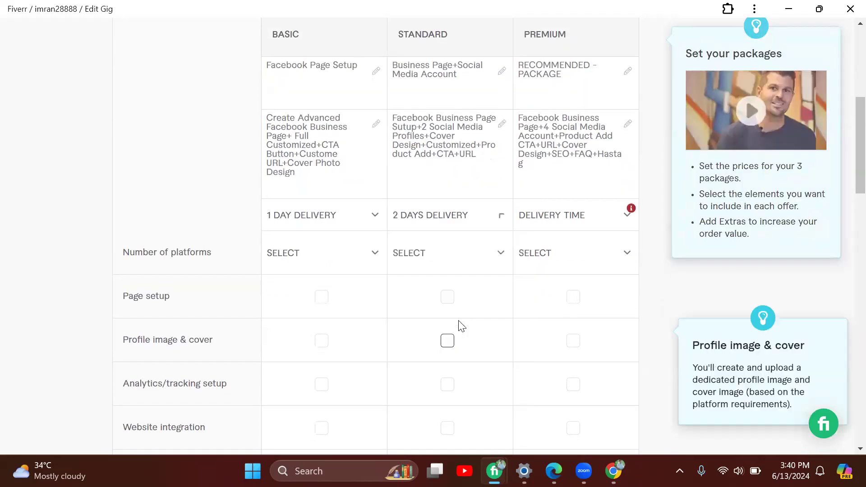
left_click(564, 224)
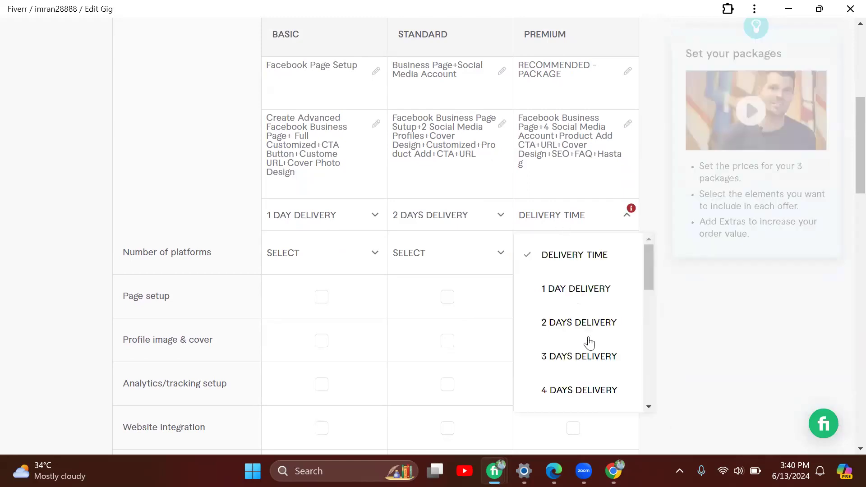
left_click(578, 390)
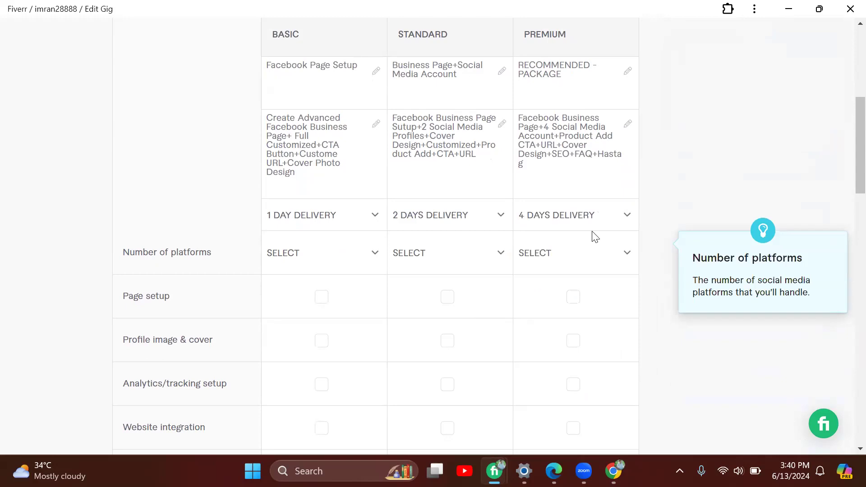
Set the number of platforms to 1 for Basic, 3 for Standard and 5 for Premium.
scroll(480, 346, "down", 2)
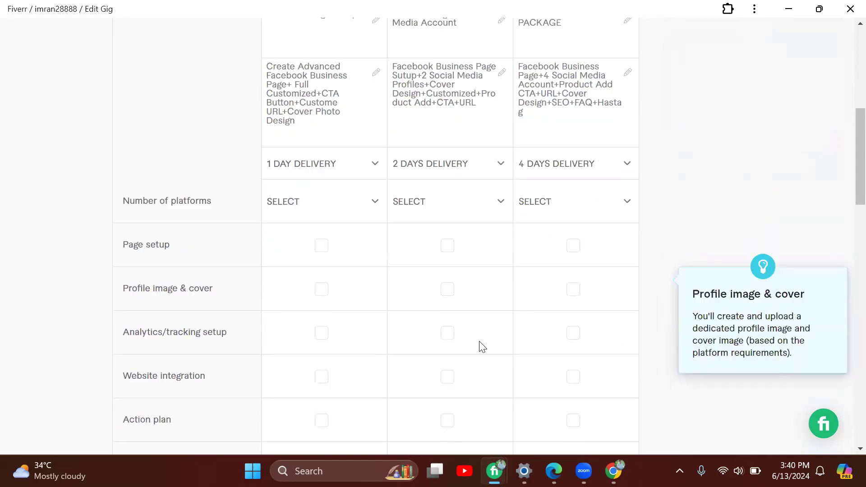
left_click(367, 185)
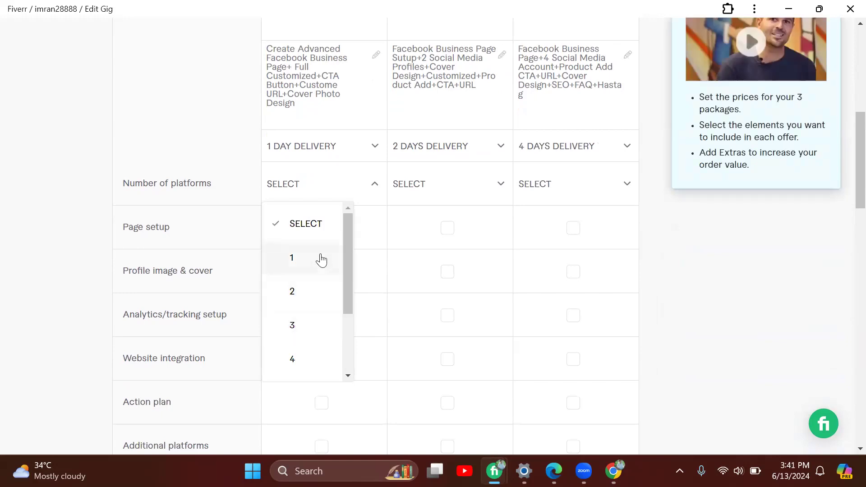
left_click(314, 263)
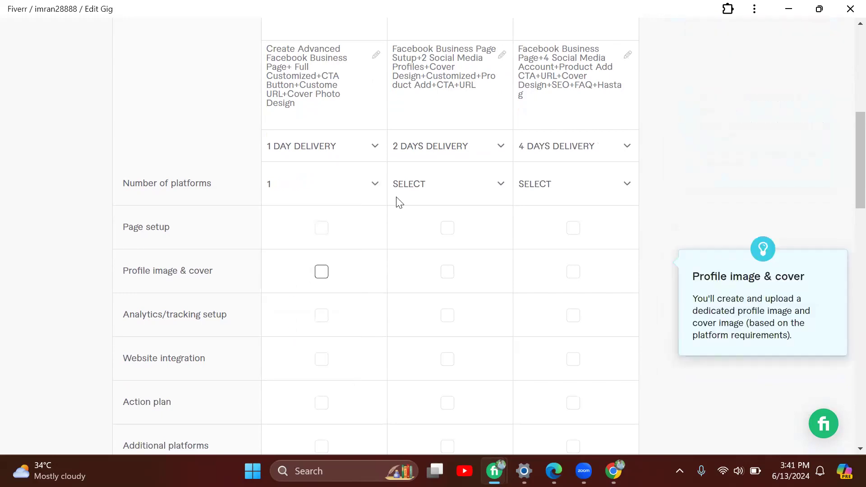
left_click(446, 191)
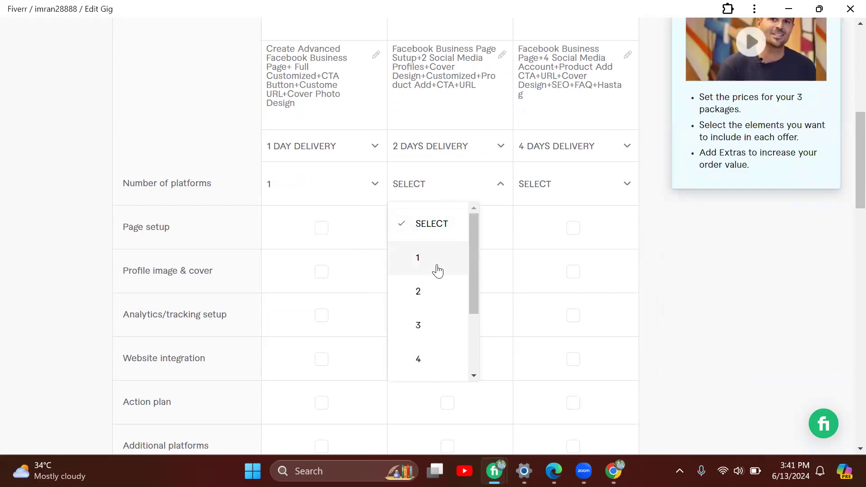
left_click(424, 326)
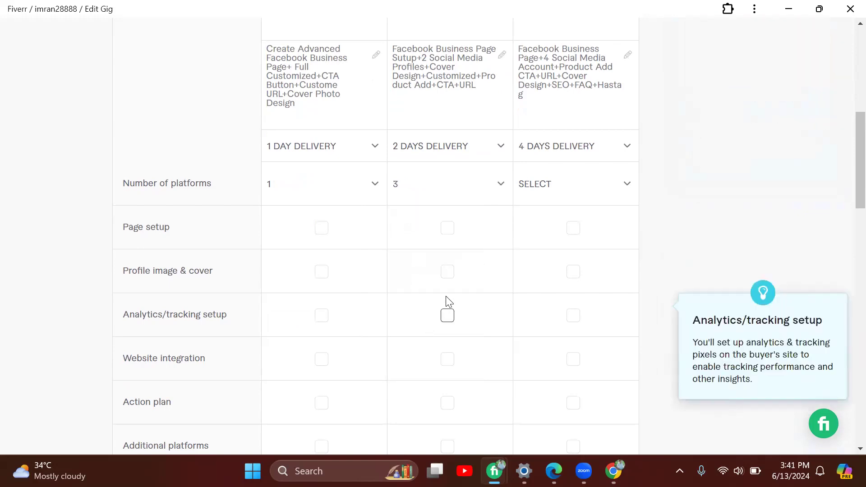
left_click(574, 195)
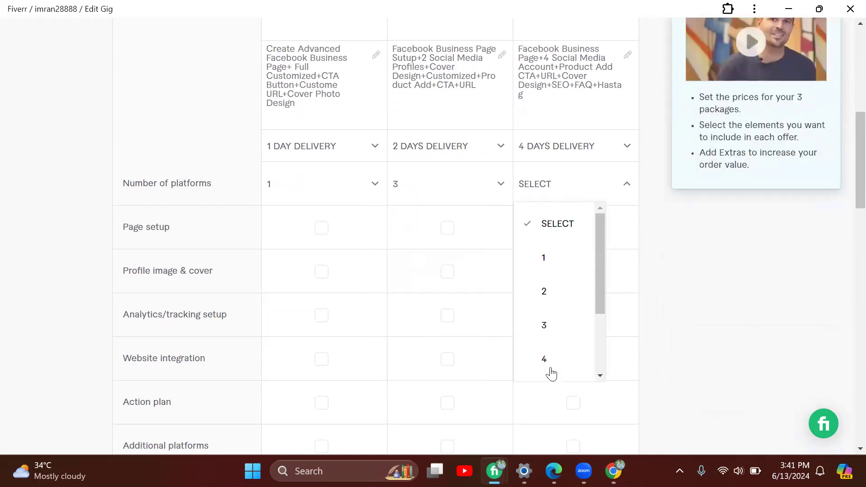
scroll(567, 227, "up", 1)
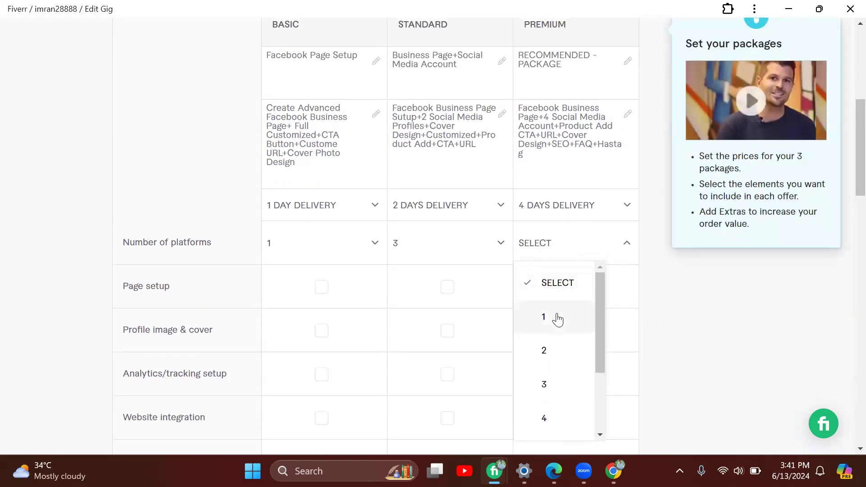
scroll(558, 319, "down", 2)
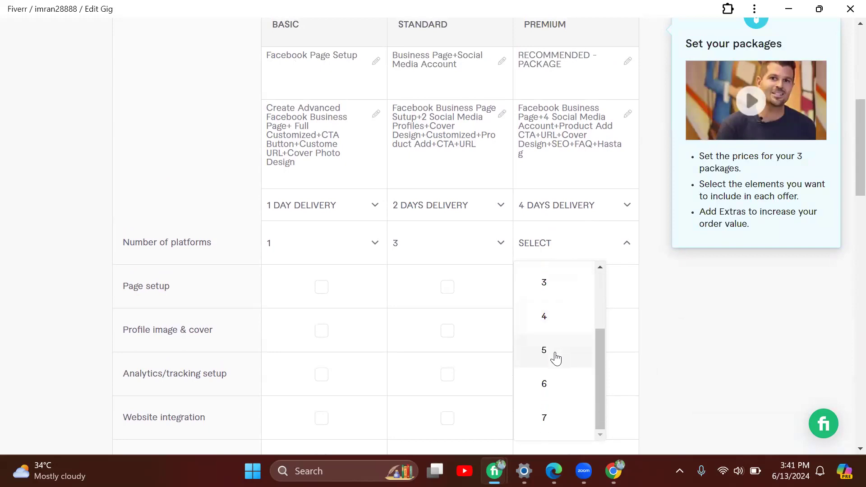
left_click(555, 352)
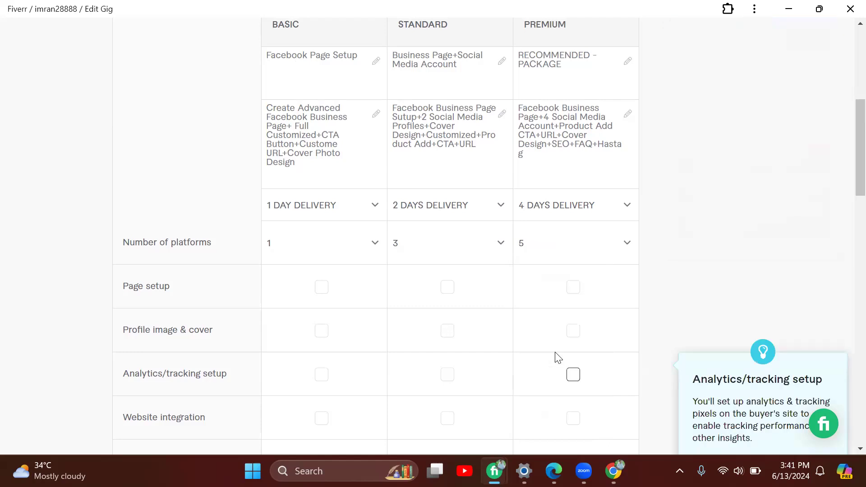
Include page setup and profile image & cover in the Basic, Standard and Premium packages.
scroll(556, 356, "down", 2)
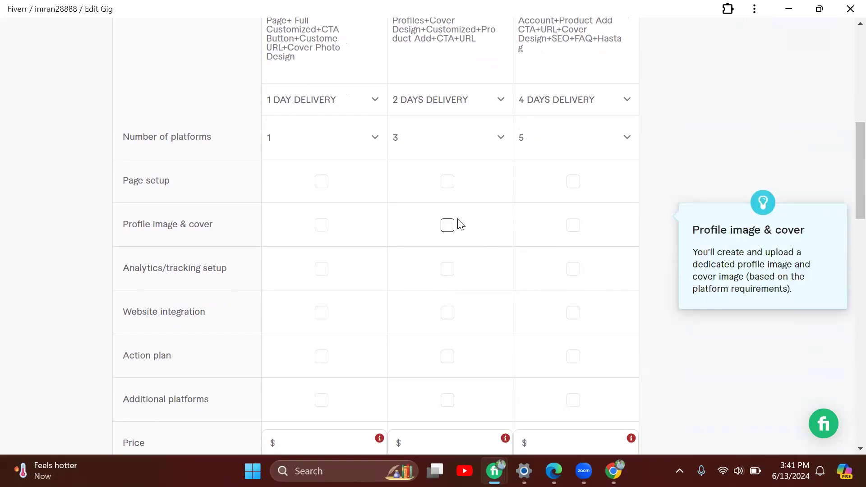
left_click(323, 182)
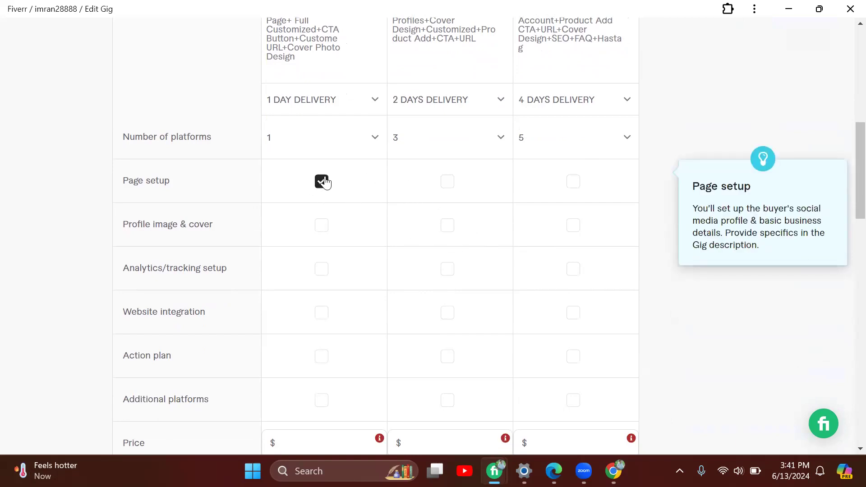
left_click(447, 182)
left_click(576, 182)
scroll(493, 230, "down", 2)
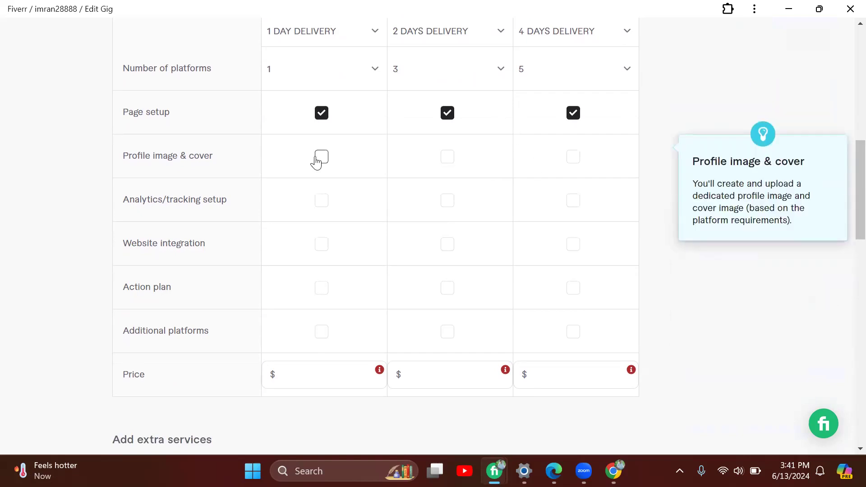
left_click(321, 160)
left_click(451, 162)
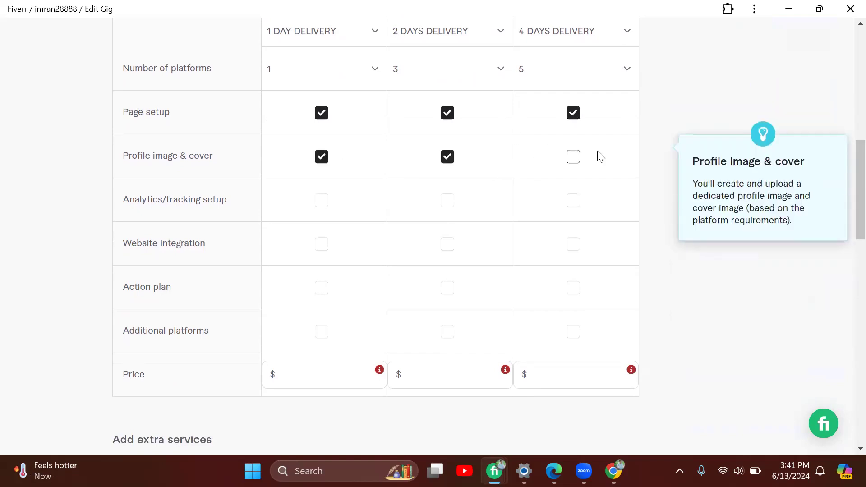
left_click(575, 165)
Include analytics/tracking setup in all three packages.
left_click(316, 205)
left_click(446, 202)
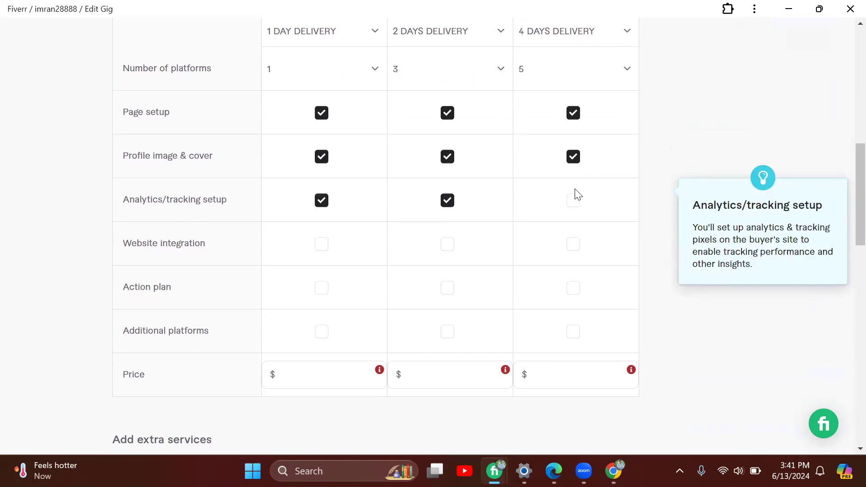
left_click(573, 201)
Include website integration in all three packages and remove analytics/tracking setup from Basic and Standard.
scroll(573, 201, "down", 2)
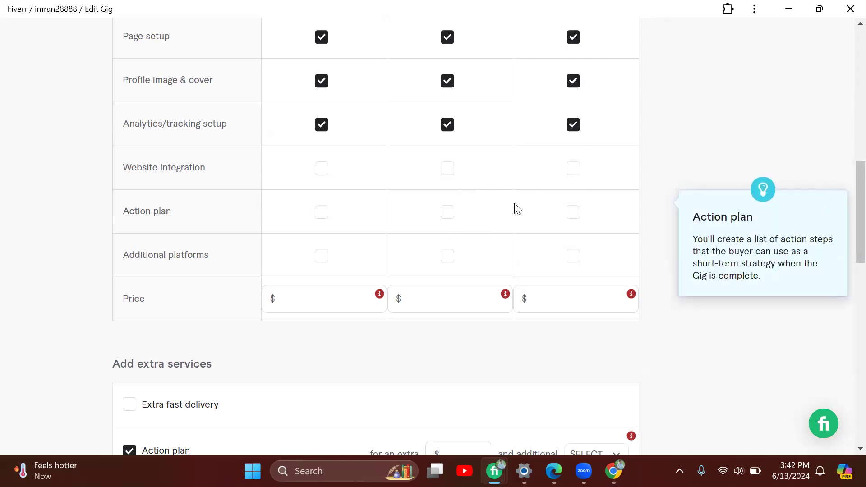
left_click(572, 172)
left_click(446, 170)
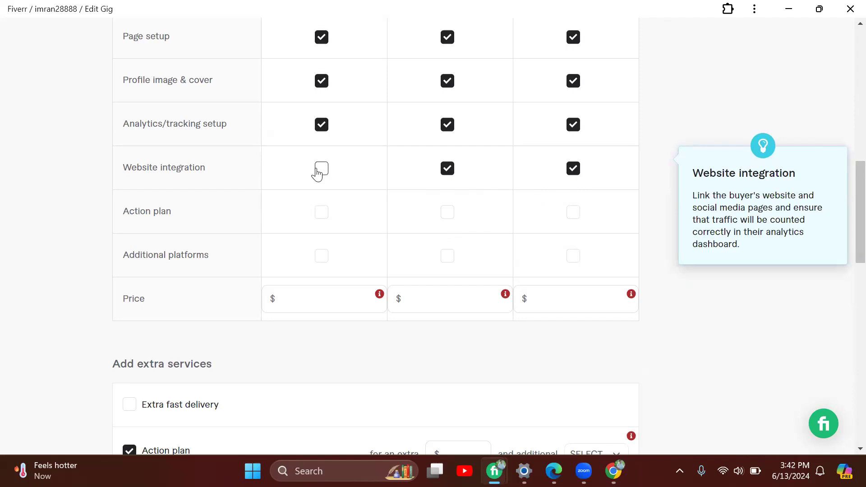
left_click(325, 131)
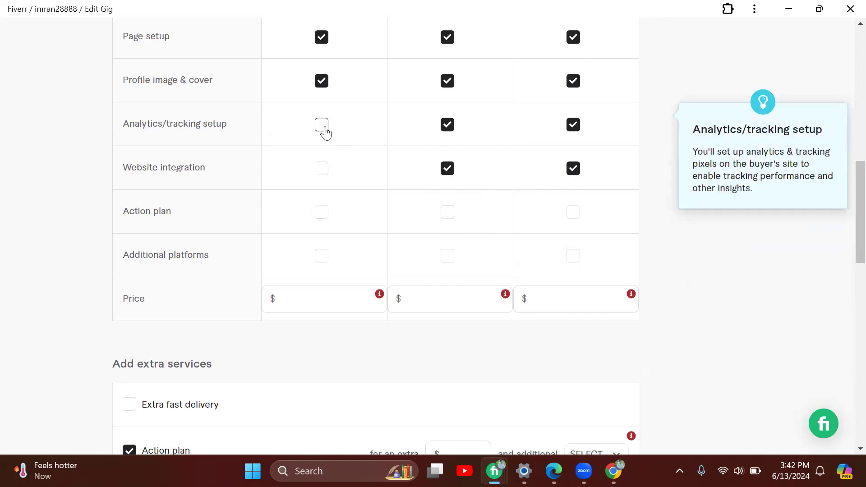
left_click(321, 169)
left_click(448, 124)
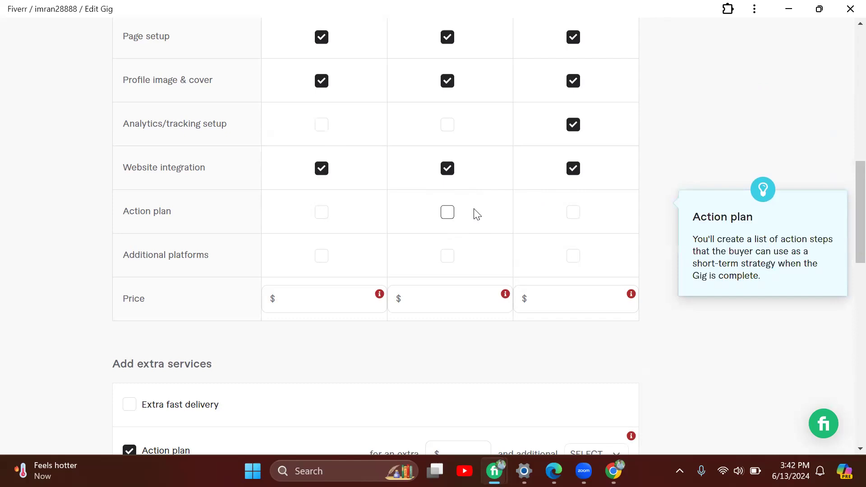
scroll(479, 214, "down", 1)
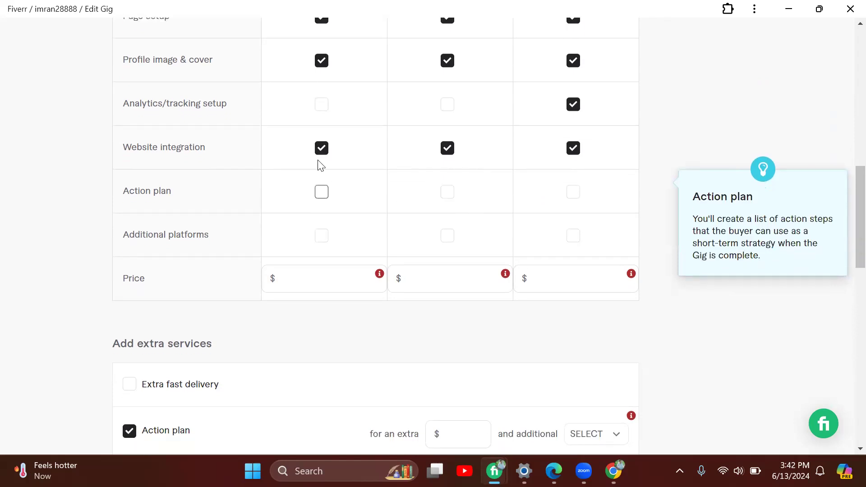
left_click(448, 154)
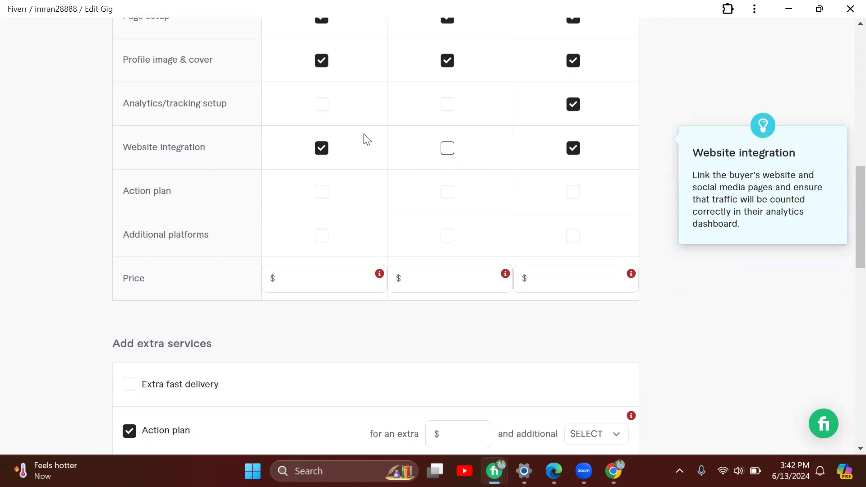
left_click(326, 152)
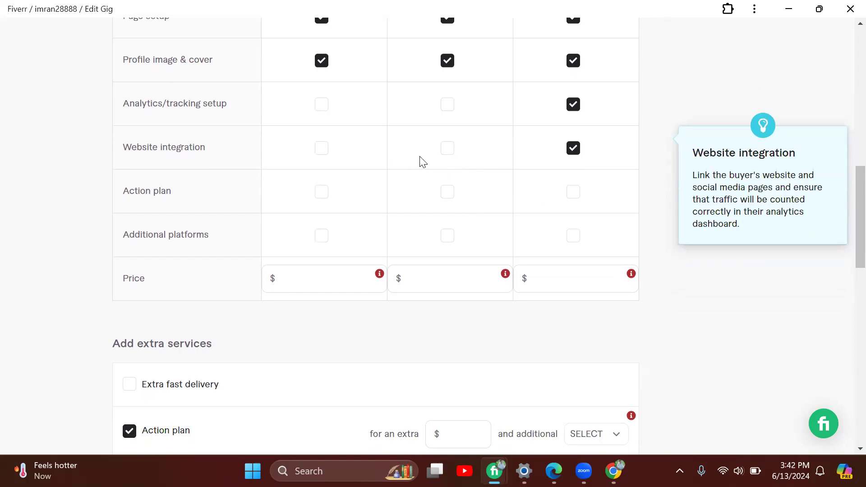
left_click(448, 153)
left_click(320, 150)
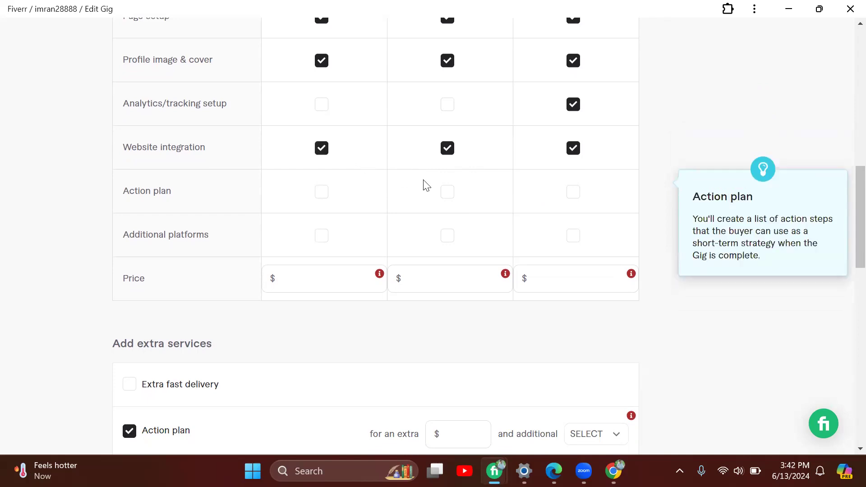
Include the action plan in the Basic, Standard and Premium packages.
scroll(429, 186, "down", 1)
scroll(428, 185, "down", 1)
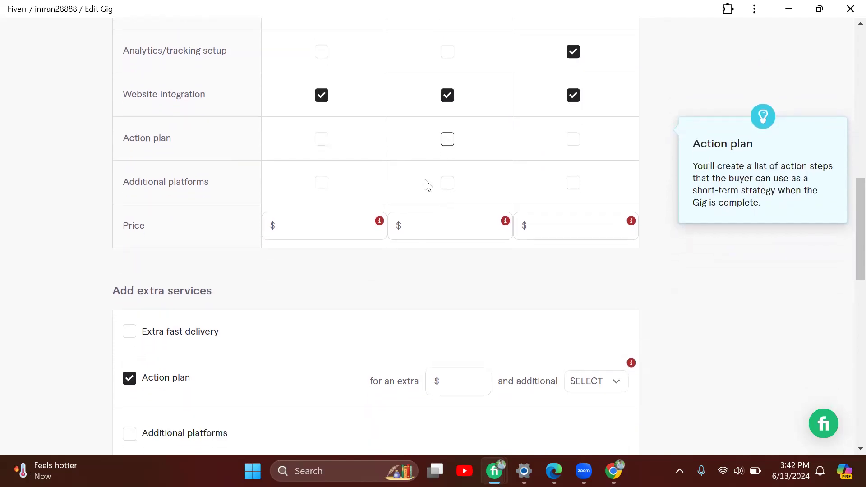
scroll(428, 186, "up", 1)
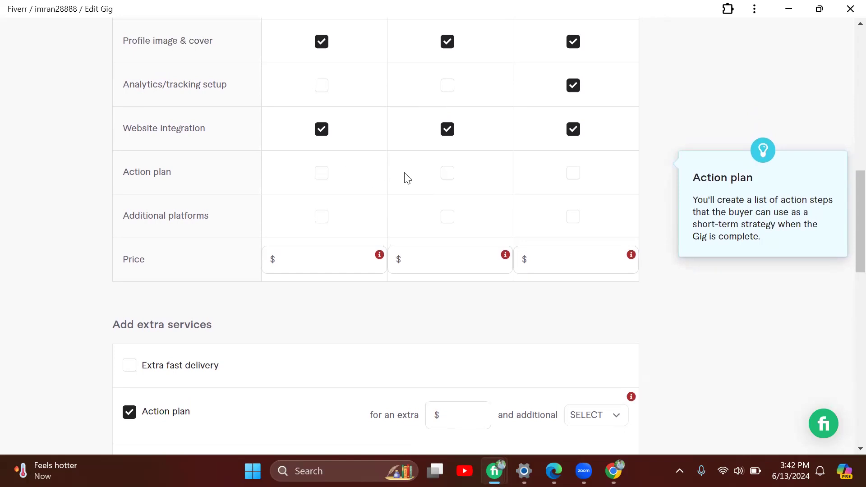
scroll(444, 176, "up", 5)
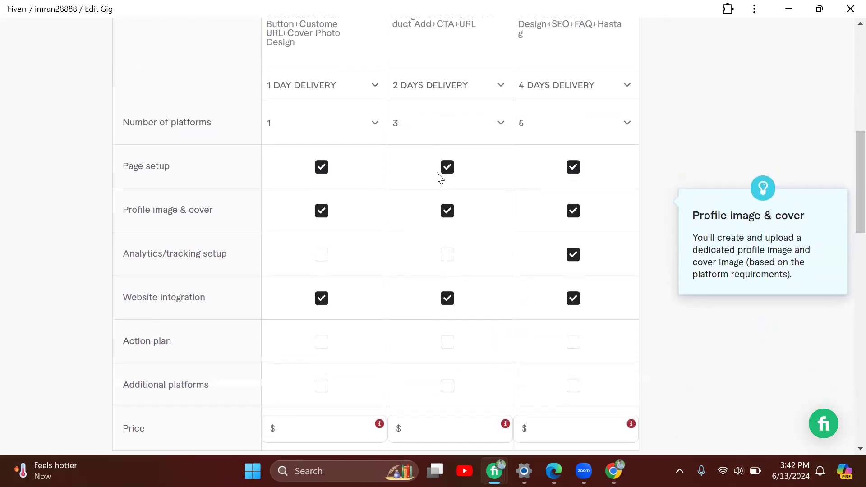
scroll(441, 178, "down", 1)
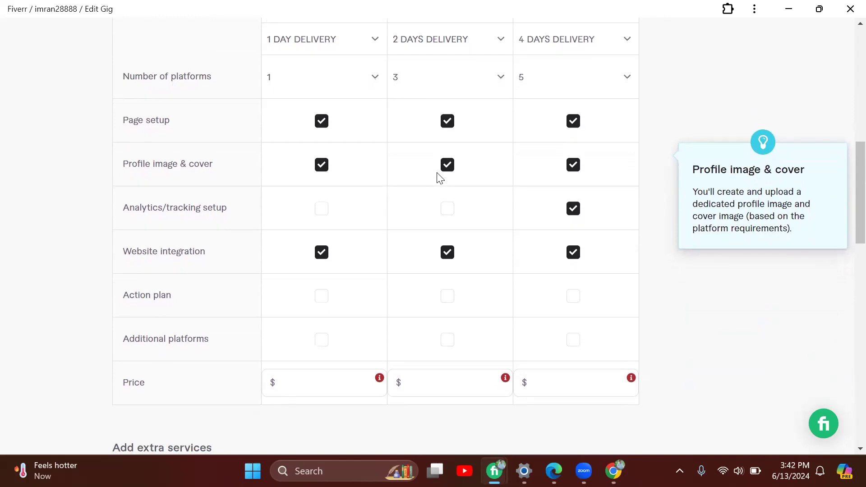
scroll(440, 178, "up", 3)
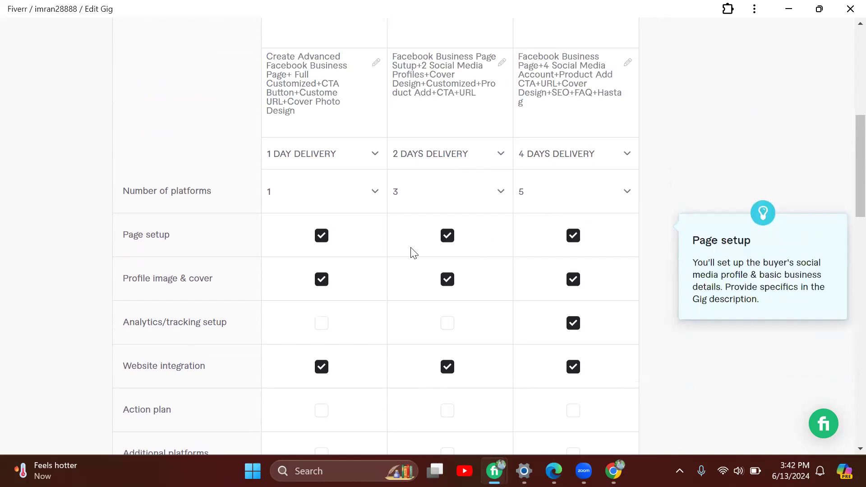
scroll(525, 289, "down", 3)
scroll(527, 288, "down", 2)
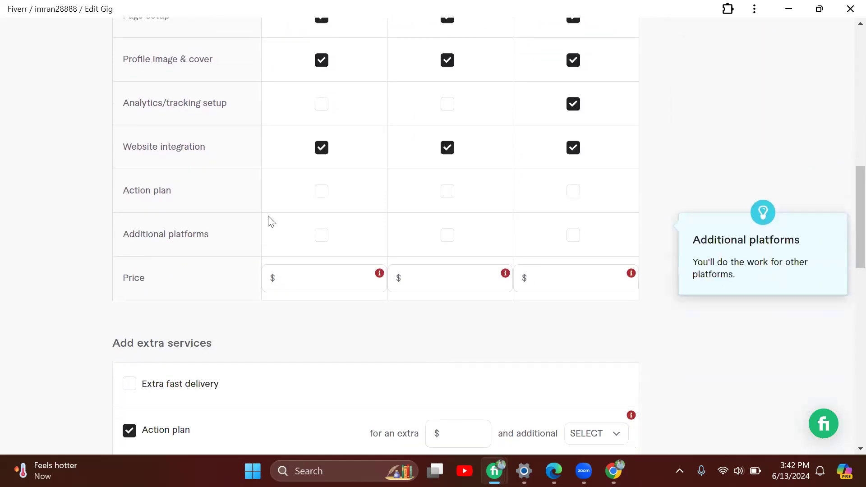
left_click(324, 195)
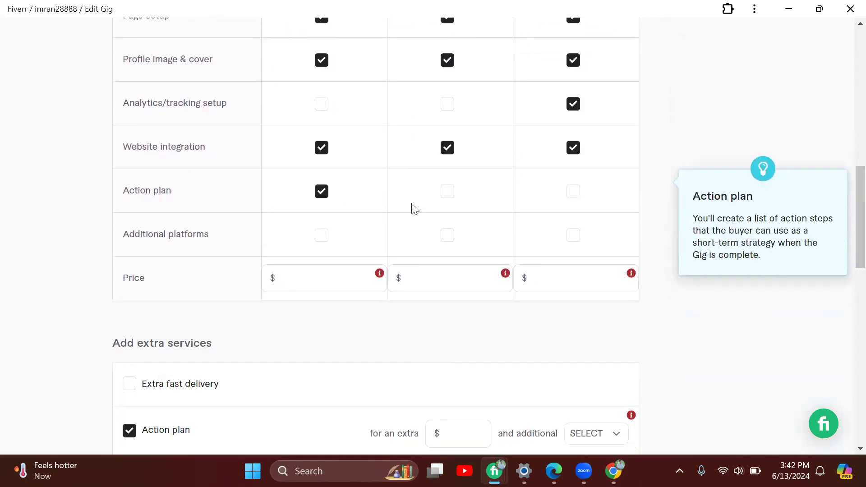
left_click(446, 196)
left_click(573, 193)
Include additional platforms in the Basic, Standard and Premium packages.
scroll(420, 227, "down", 2)
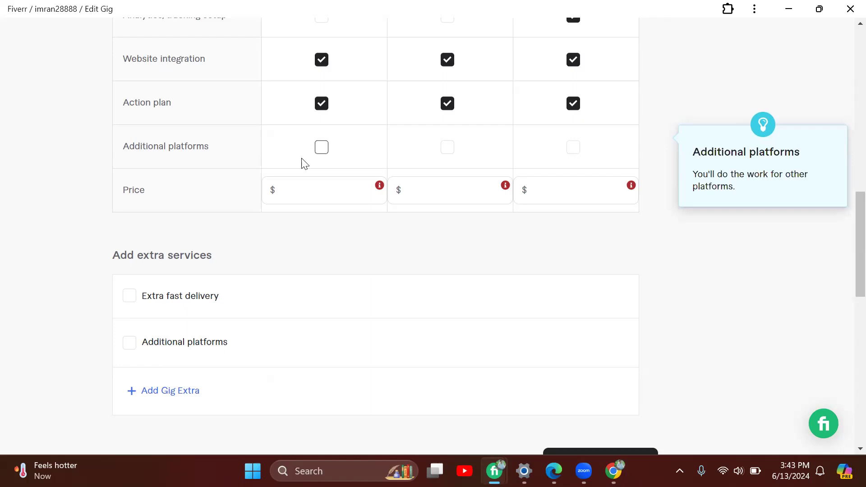
left_click(321, 148)
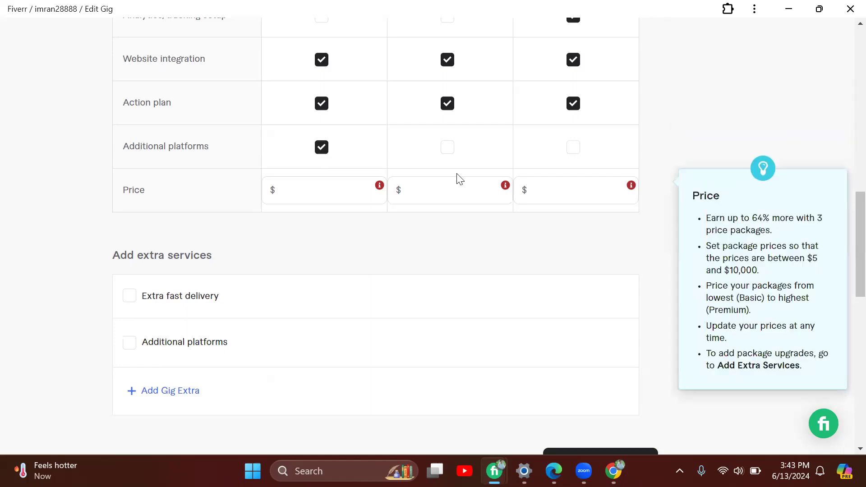
left_click(446, 148)
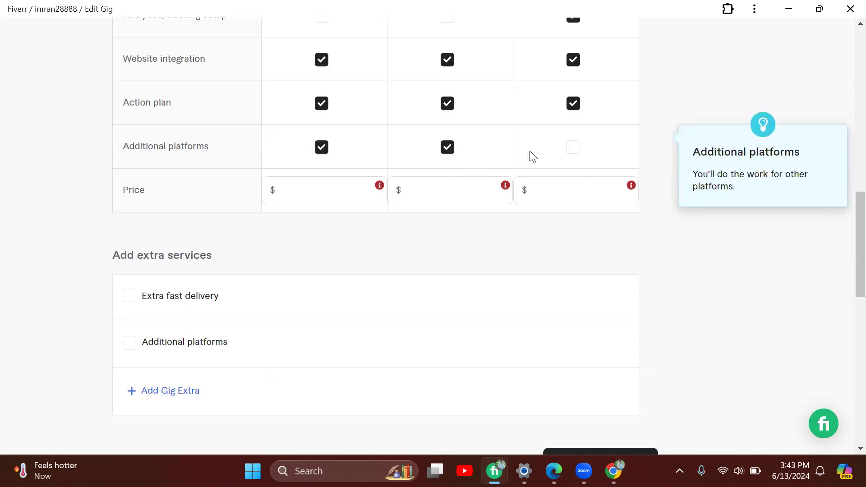
left_click(572, 148)
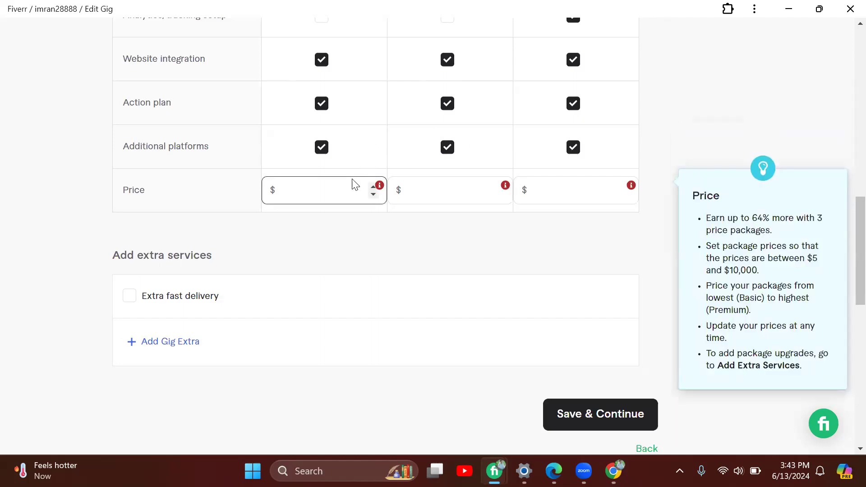
Set the package prices to $10 for Basic, $35 for Standard and $50 for Premium.
left_click(368, 188)
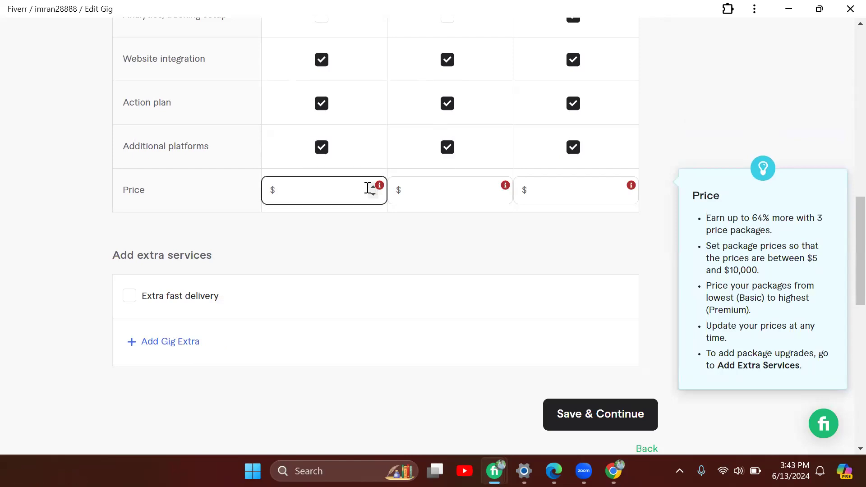
type("10")
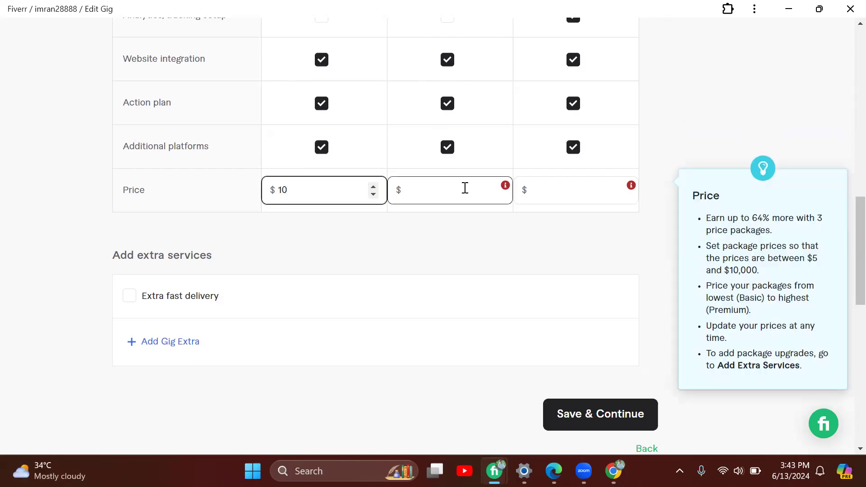
left_click(463, 189)
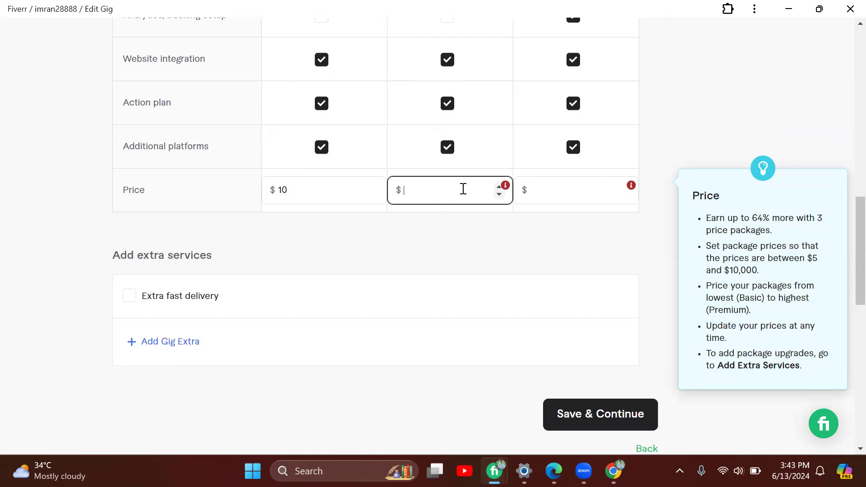
type("3")
type("0")
scroll(462, 188, "up", 2)
key("BackSpace")
type("5")
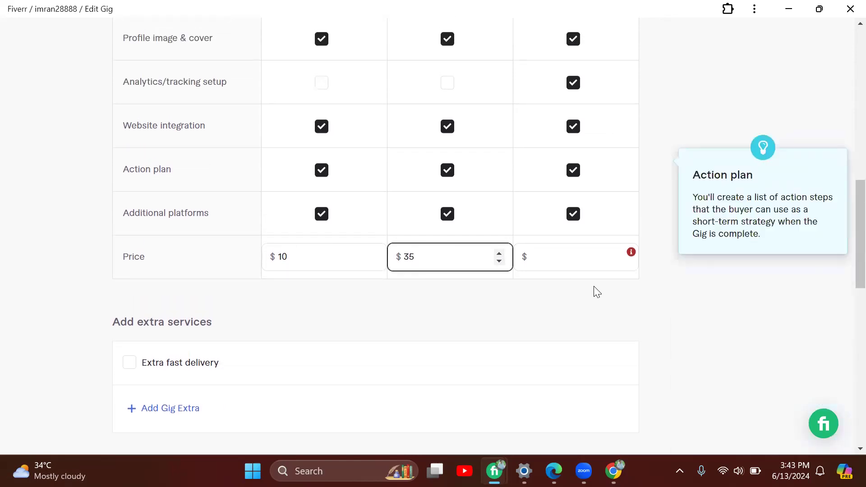
left_click(584, 258)
type("50")
Offer extra fast delivery as an extra service of the gig.
scroll(531, 331, "down", 2)
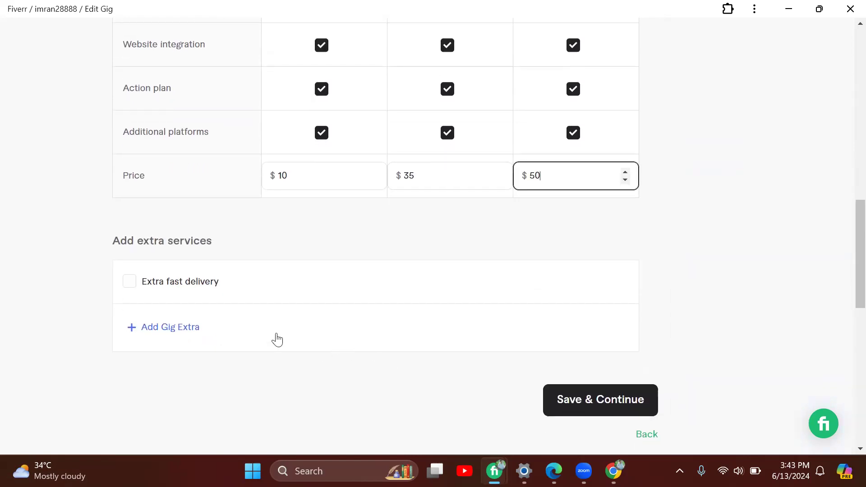
left_click(130, 282)
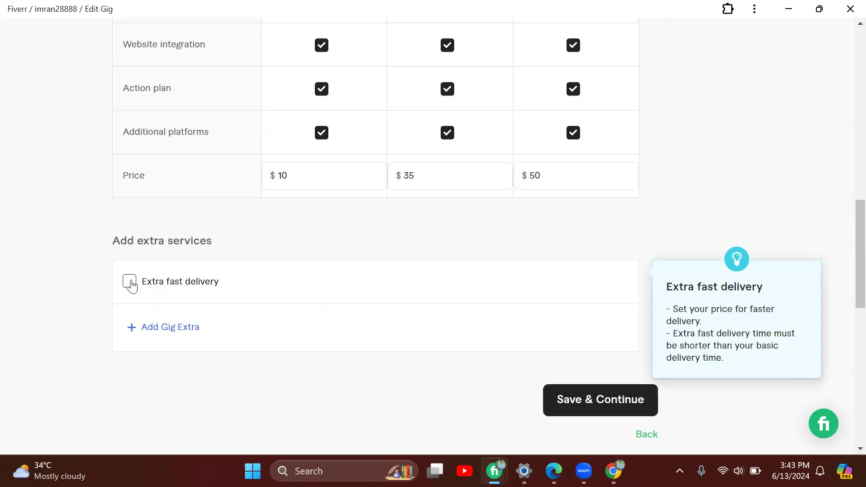
scroll(410, 310, "down", 3)
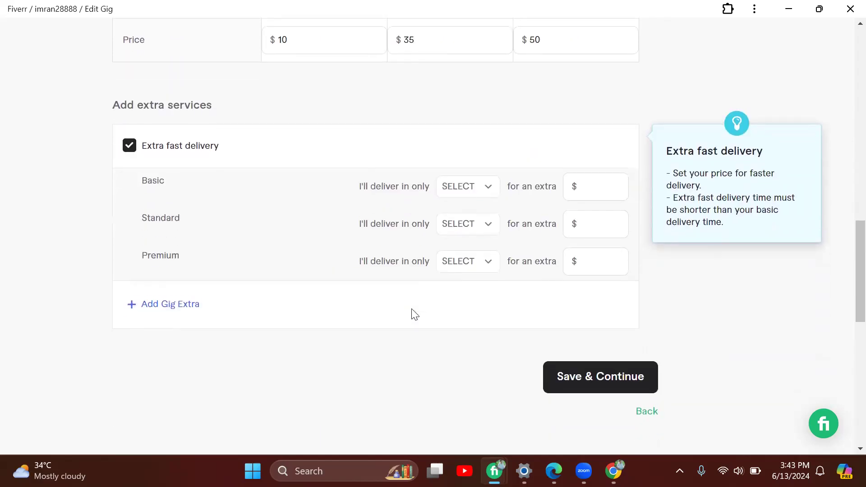
left_click(473, 185)
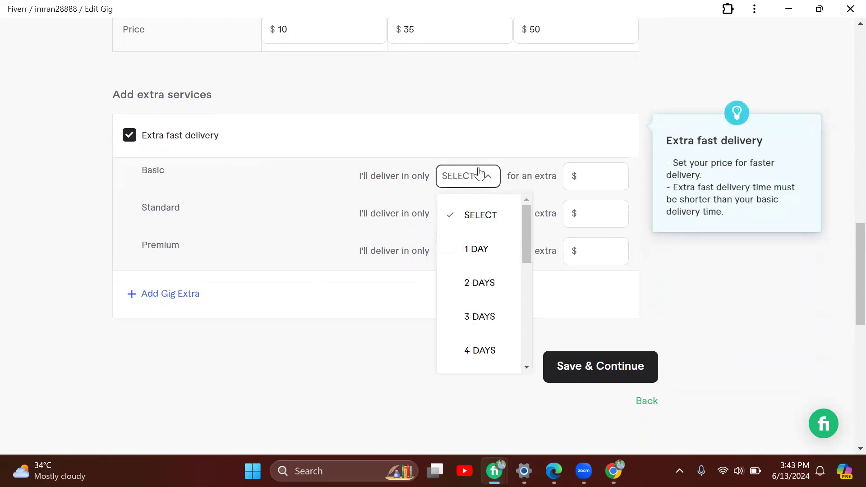
left_click(479, 250)
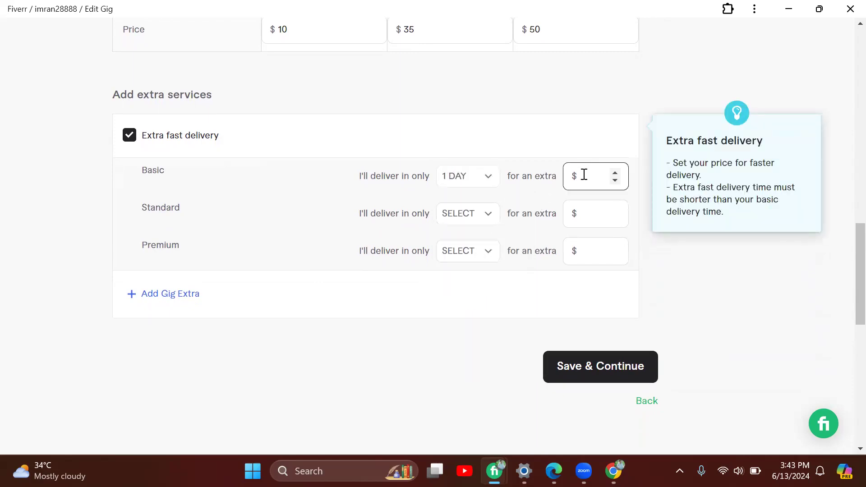
left_click(480, 180)
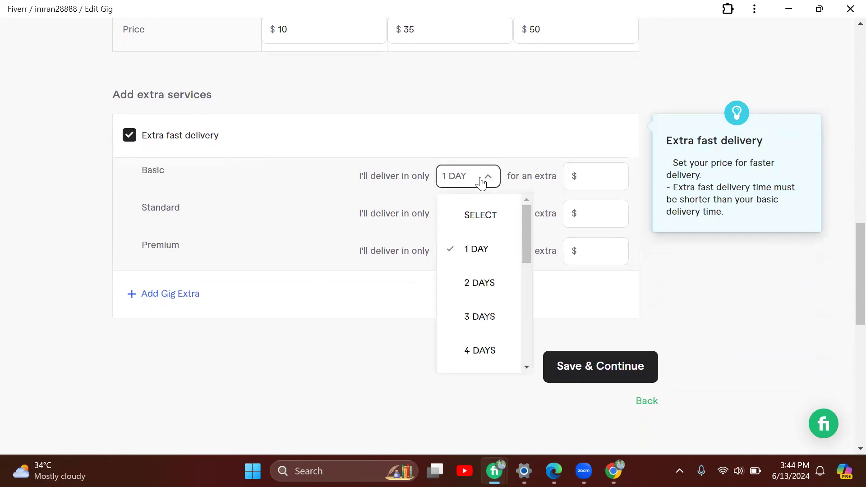
left_click(472, 226)
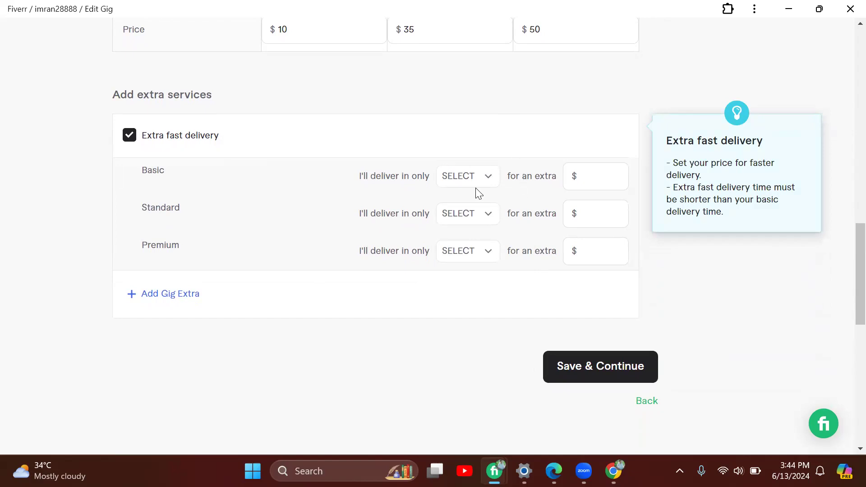
Set the Standard package's extra fast delivery to 1 day for an extra $10.
scroll(475, 188, "up", 1)
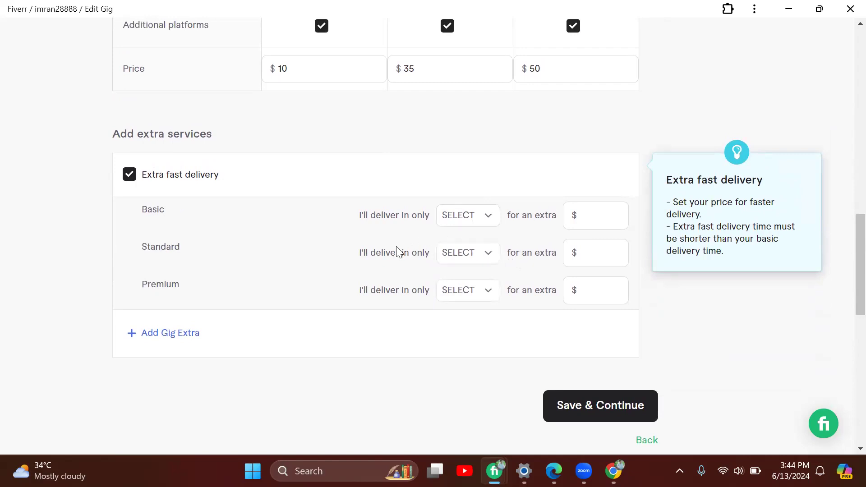
left_click(477, 258)
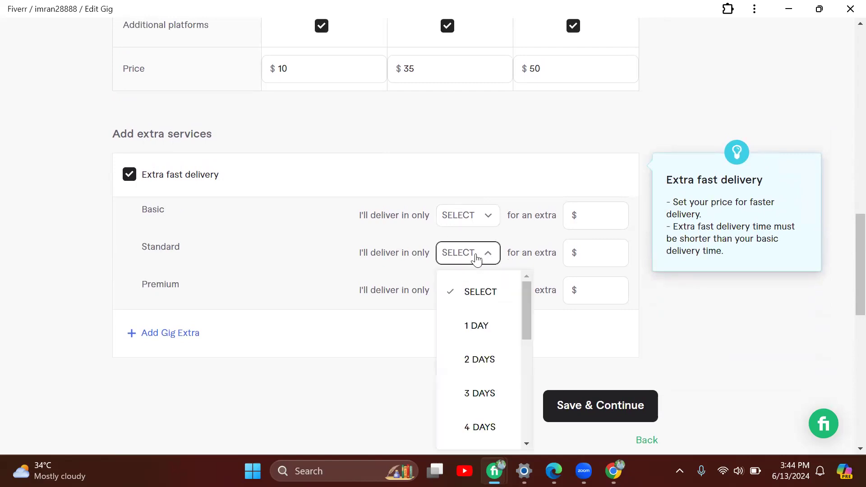
left_click(489, 338)
left_click(600, 248)
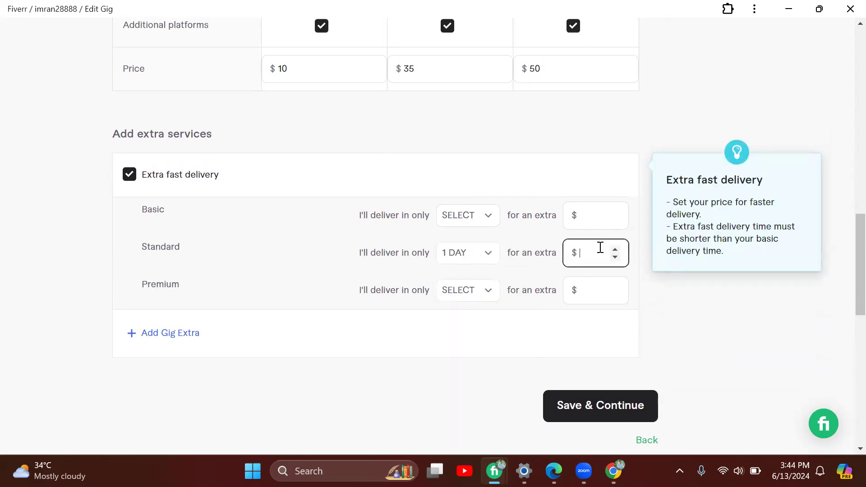
type("2")
type("0")
key("BackSpace")
key("BackSpace")
type("10")
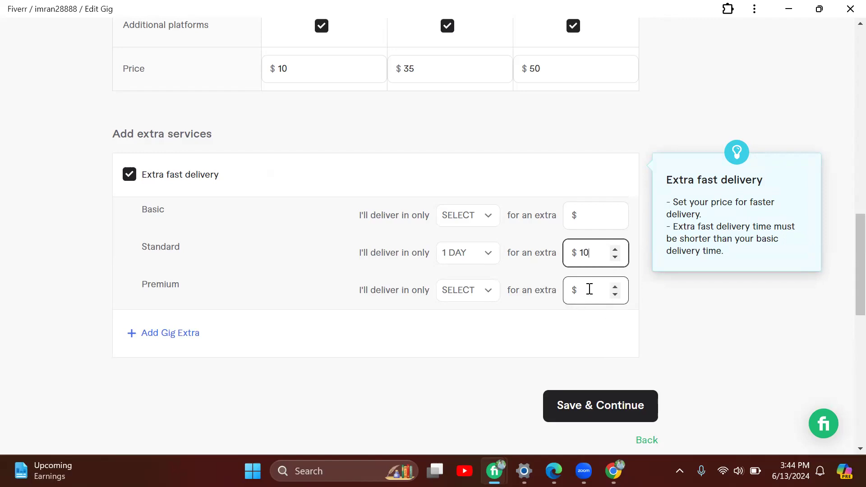
Lower the Standard package's price to $30.
scroll(507, 268, "up", 2)
left_click(448, 148)
key("BackSpace")
type("0")
Set the Premium package's extra fast delivery to 1 day for an extra $15.
scroll(498, 246, "down", 2)
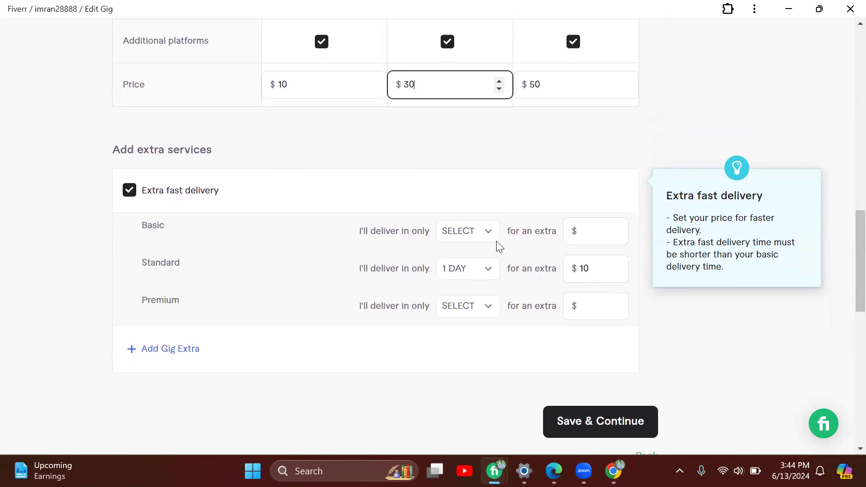
scroll(498, 246, "down", 1)
left_click(472, 283)
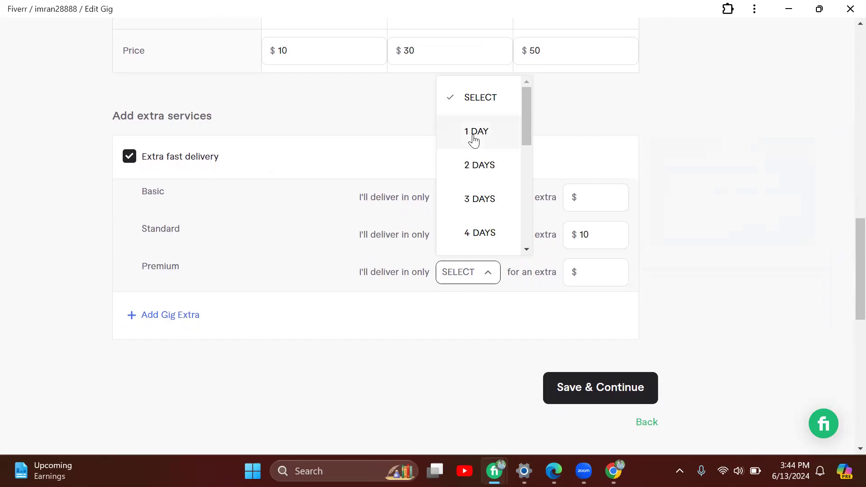
left_click(473, 141)
left_click(592, 267)
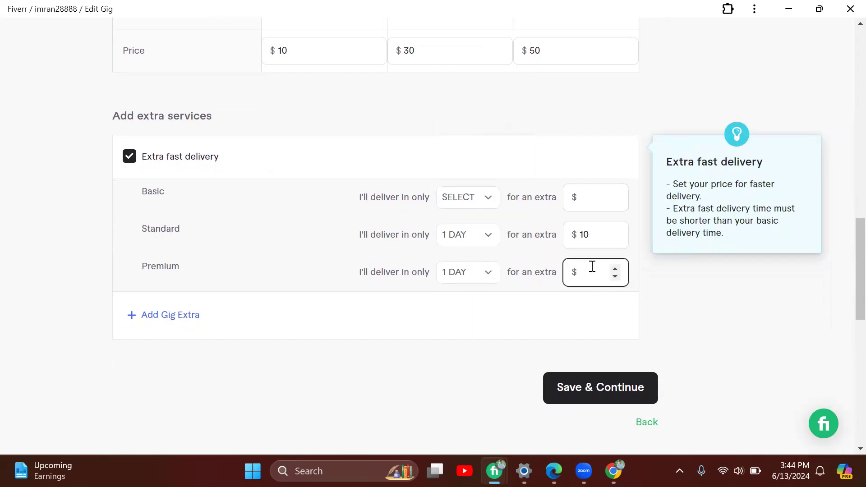
type("15")
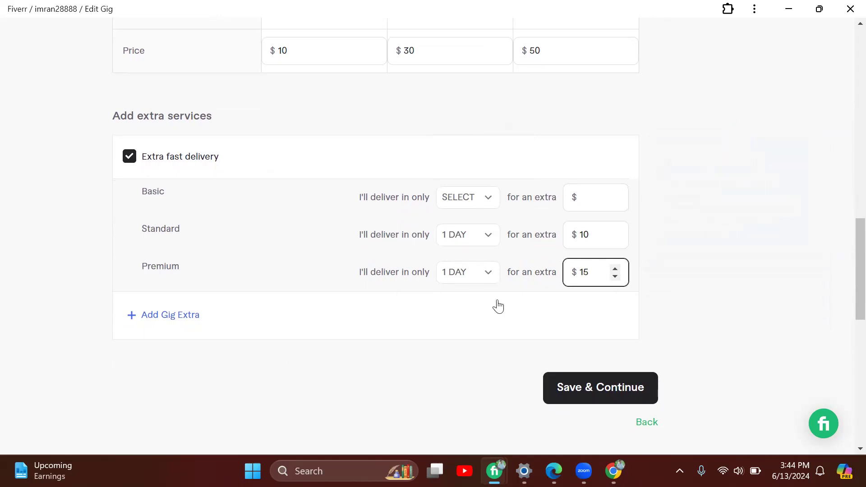
scroll(498, 306, "up", 1)
scroll(498, 306, "down", 1)
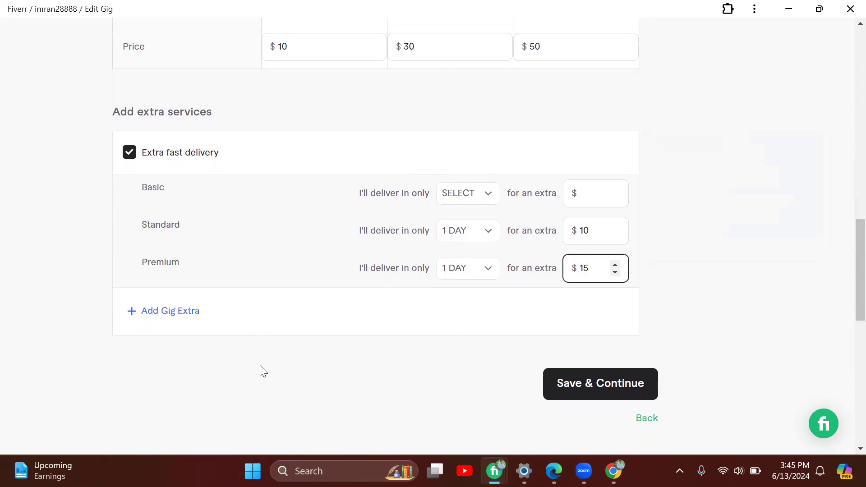
Add a custom gig extra and title it "Business Manager".
left_click(165, 318)
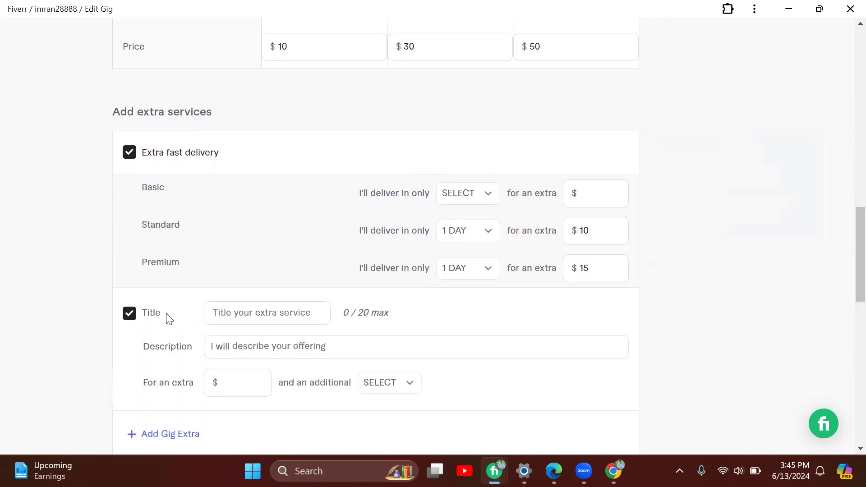
scroll(537, 298, "down", 1)
scroll(537, 298, "down", 2)
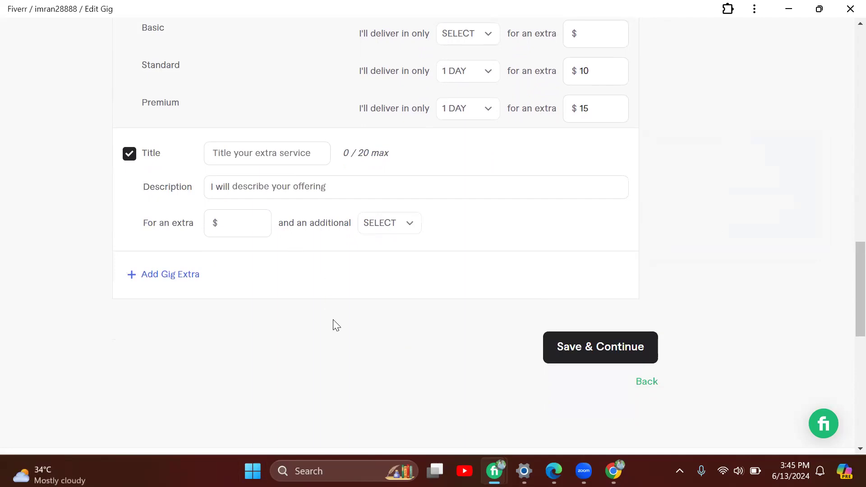
left_click(264, 156)
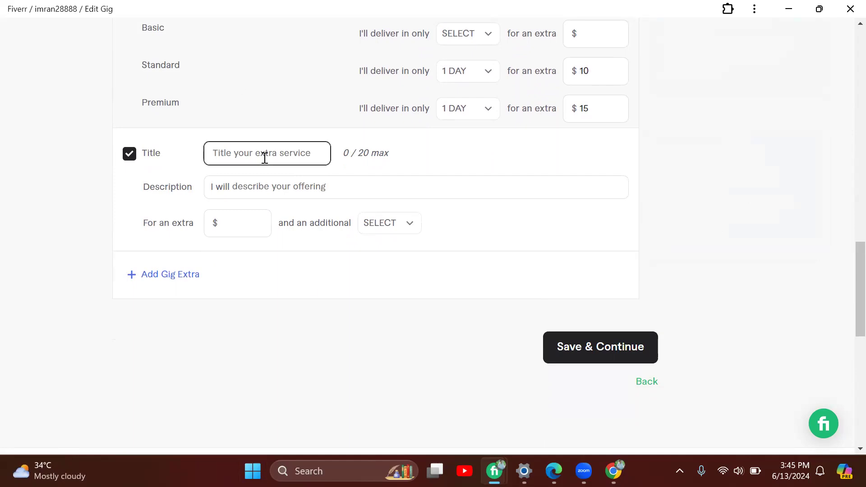
type("Bi")
key("BackSpace")
type("usine")
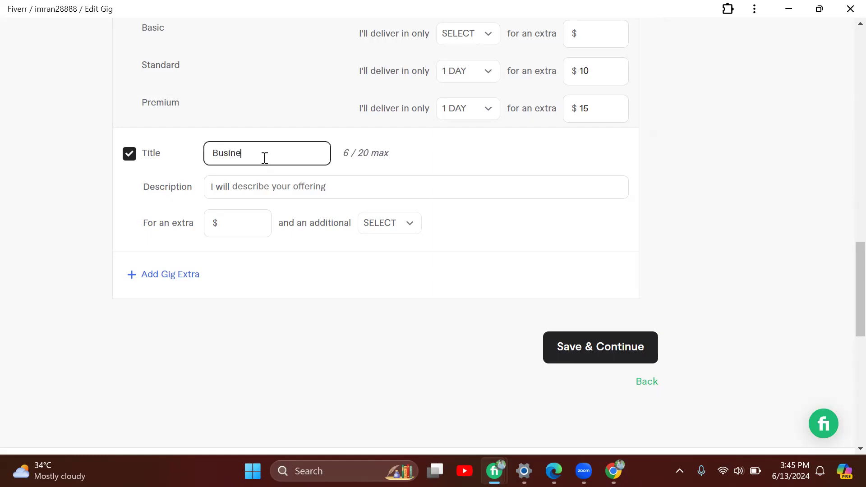
type("ss Manager")
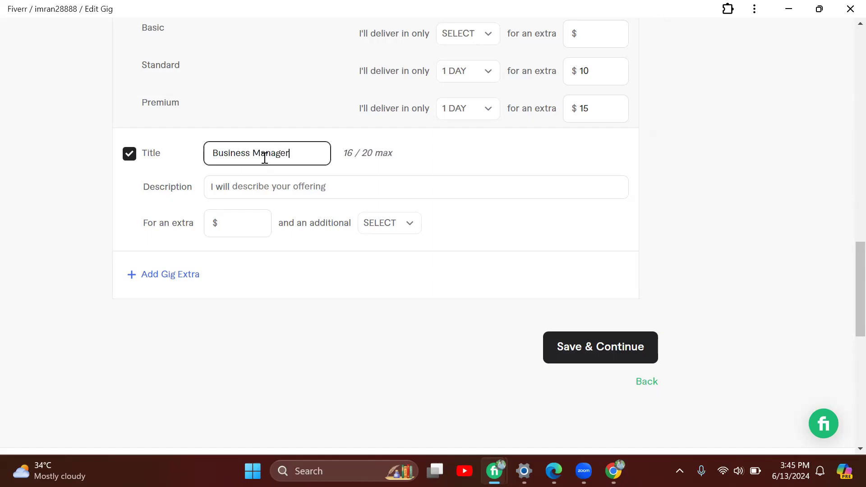
type(" Set")
key("BackSpace")
key("BackSpace")
key("BackSpace")
key("BackSpace")
Prefix the new extra's title with "FB" so it reads "FB Business Manager".
key("Left")
key("Left")
key("Left")
key("Left")
key("Left")
key("Left")
key("Left")
key("Left")
key("Left")
key("Left")
key("Left")
key("Left")
type("FAC")
key("BackSpace")
key("BackSpace")
type("b")
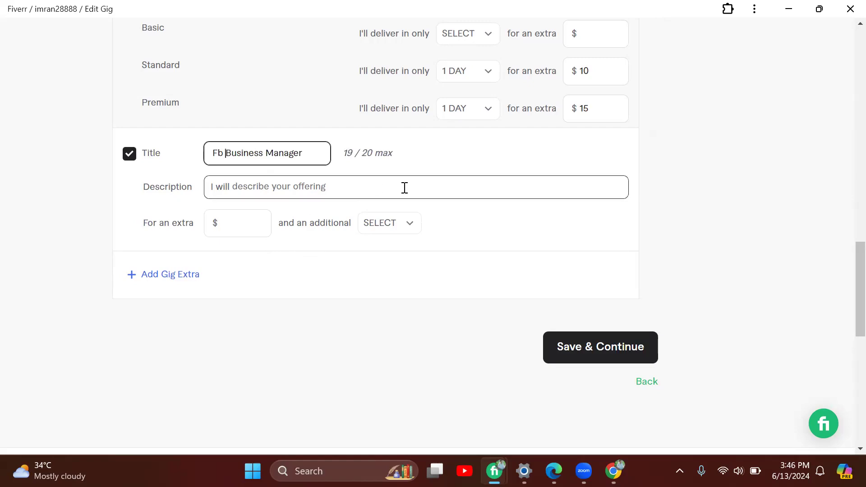
key("BackSpace")
key("BackSpace")
type("B")
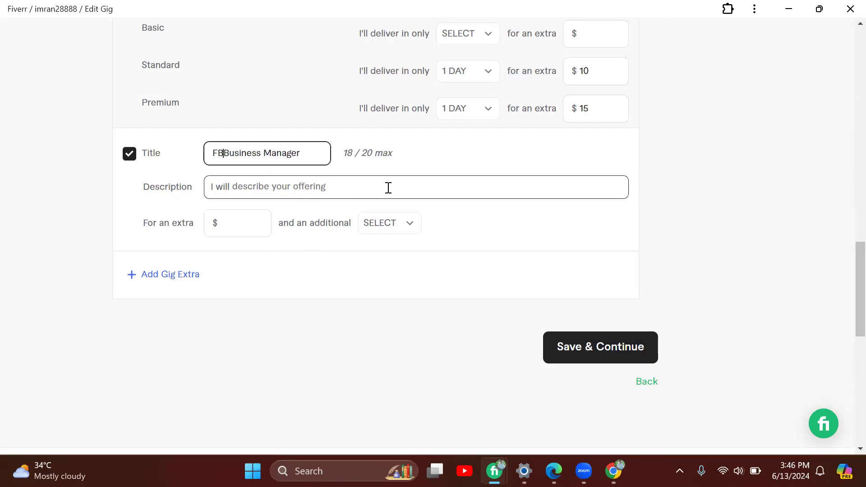
Begin the FB Business Manager extra's description with "Setup Business Manager".
left_click(373, 194)
type("ll l")
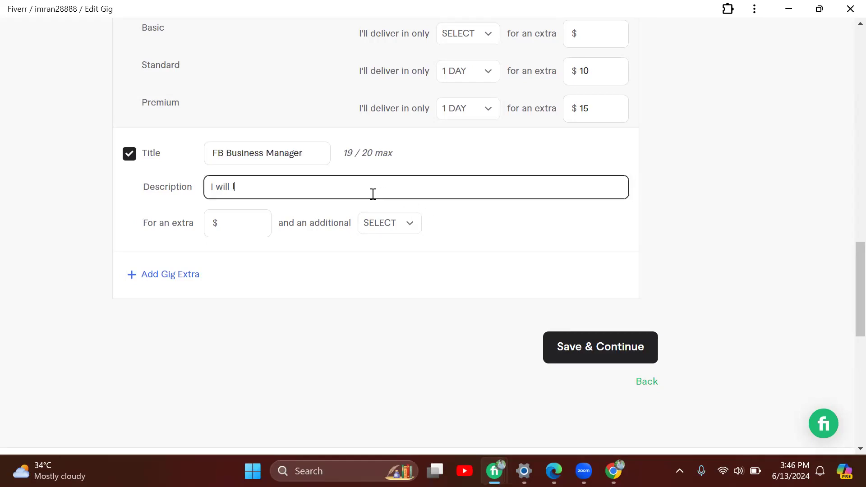
key("BackSpace")
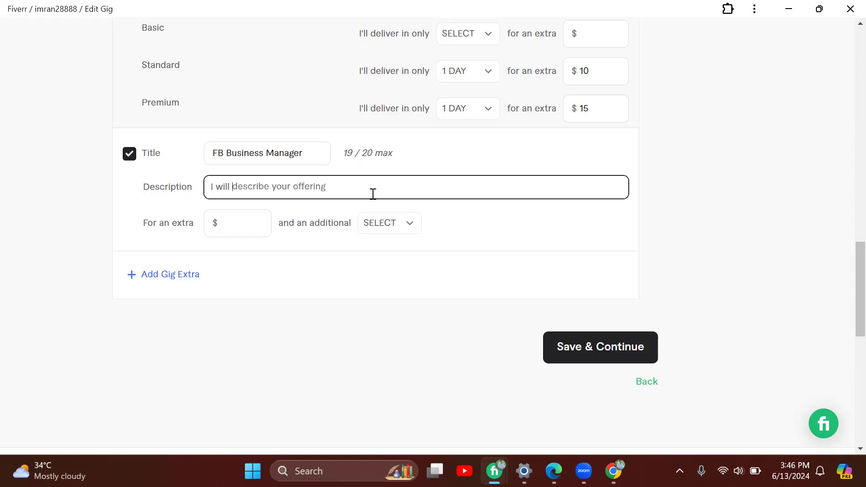
type("SE")
key("BackSpace")
type("etuo")
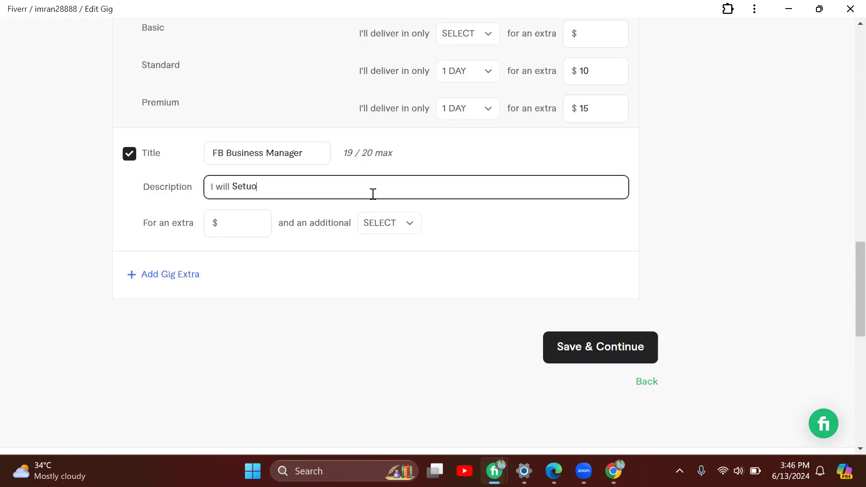
key("BackSpace")
type("p")
type(" B")
type("usin")
key("BackSpace")
type("ness Manage")
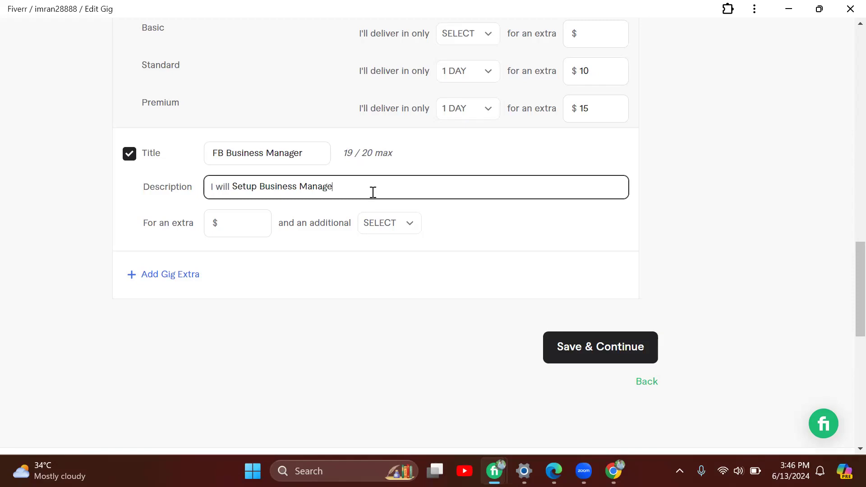
type("rr")
Extend that description with "And Ads Account" and price the extra at $15.
type("+")
key("BackSpace")
type("a")
key("BackSpace")
type("AND")
key("BackSpace")
key("BackSpace")
type("nd")
type(" Add")
key("BackSpace")
type("s")
type("C")
key("BackSpace")
type("Account")
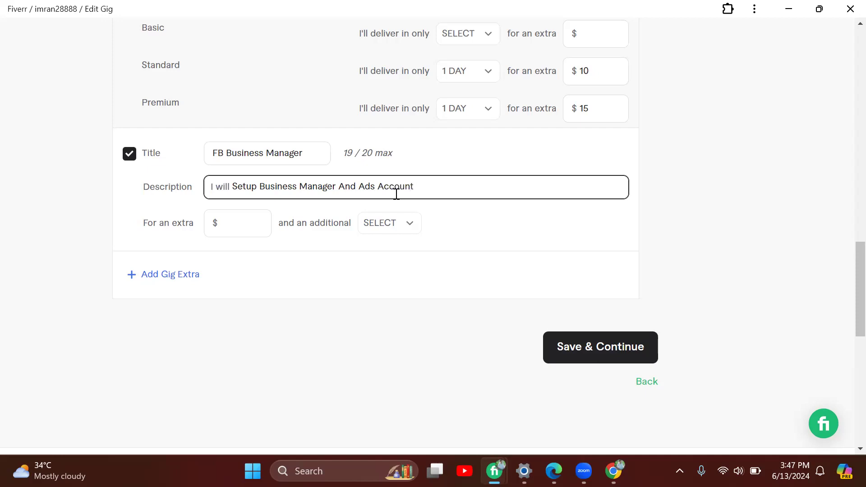
type(" Setup")
key("BackSpace")
key("BackSpace")
key("BackSpace")
key("BackSpace")
key("BackSpace")
left_click(235, 224)
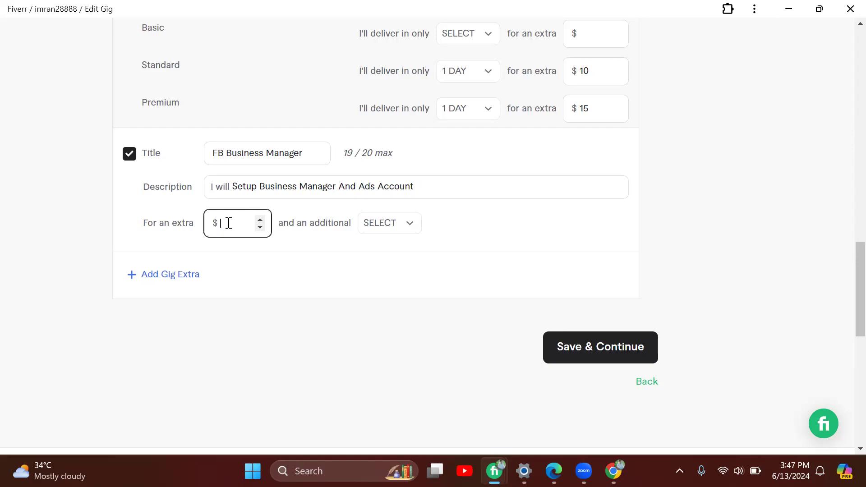
type("15")
left_click(392, 226)
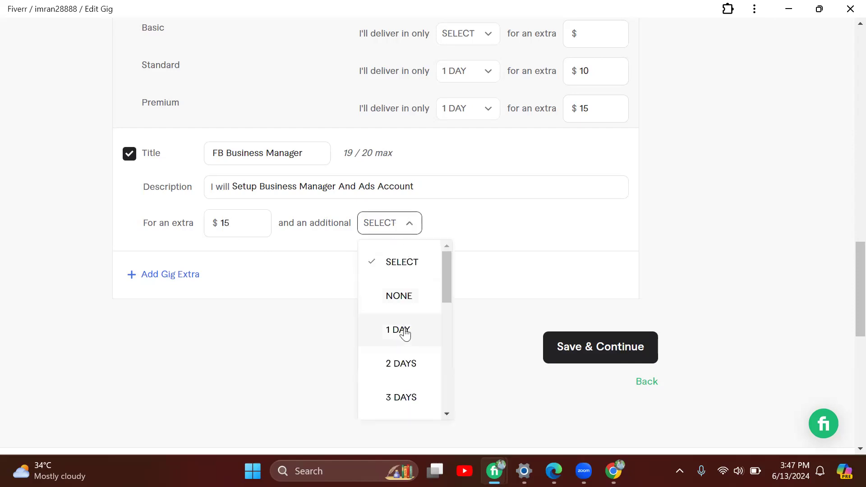
left_click(405, 333)
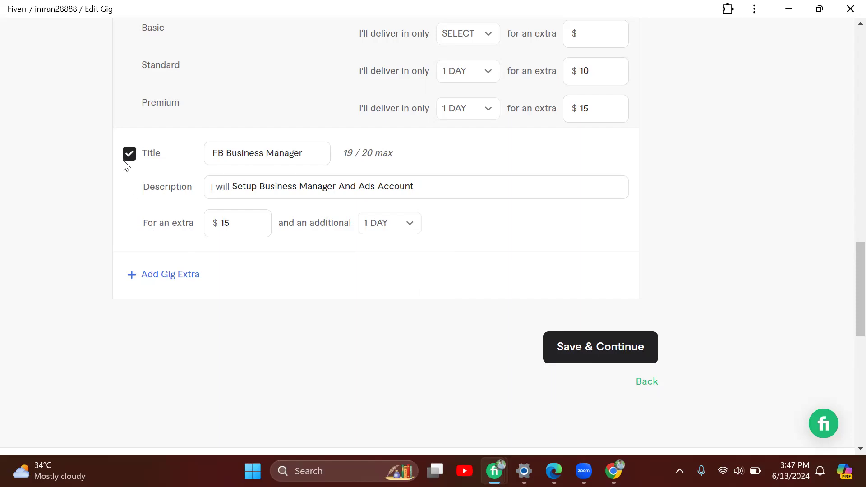
left_click(396, 225)
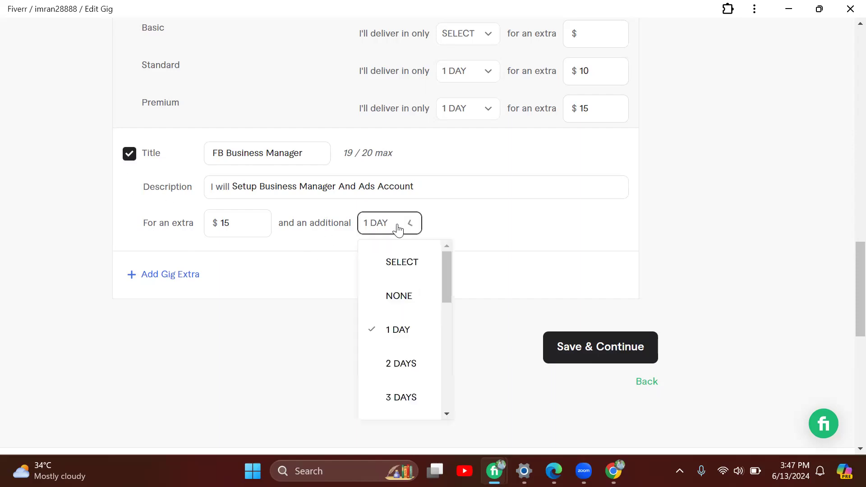
left_click(405, 267)
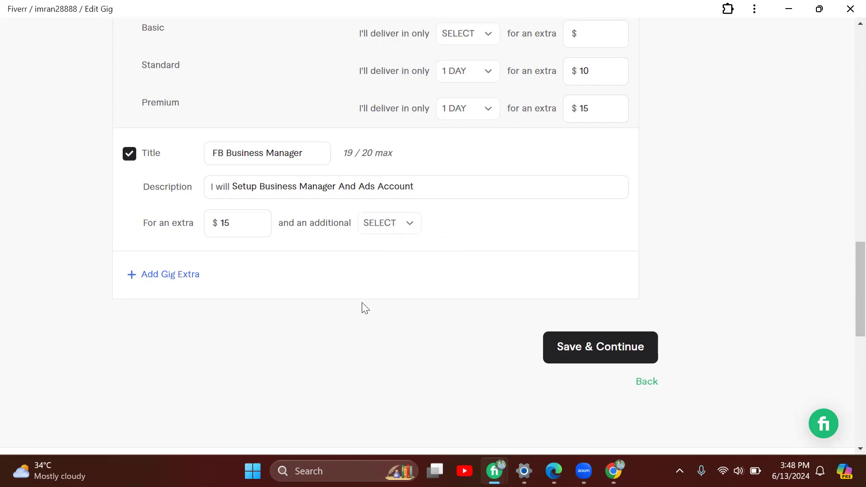
Add a second gig extra and title it "BM+Pixel Setup".
left_click(190, 278)
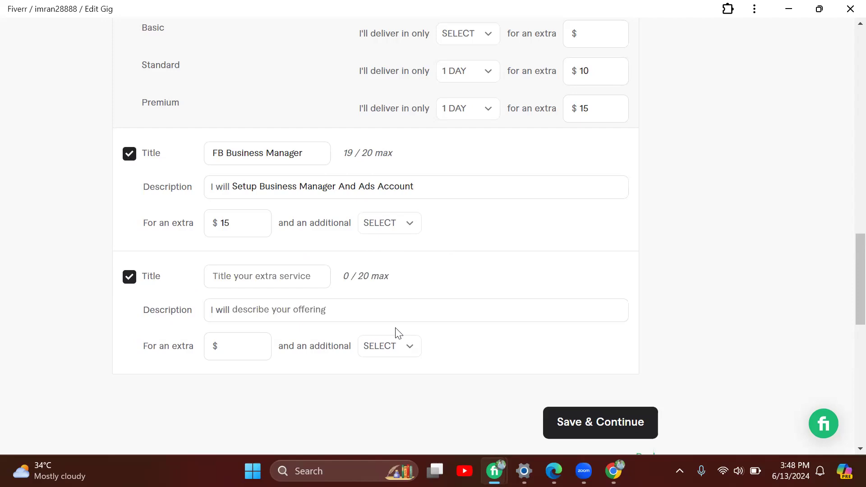
scroll(396, 333, "down", 2)
left_click(276, 192)
type("Bu")
key("BackSpace")
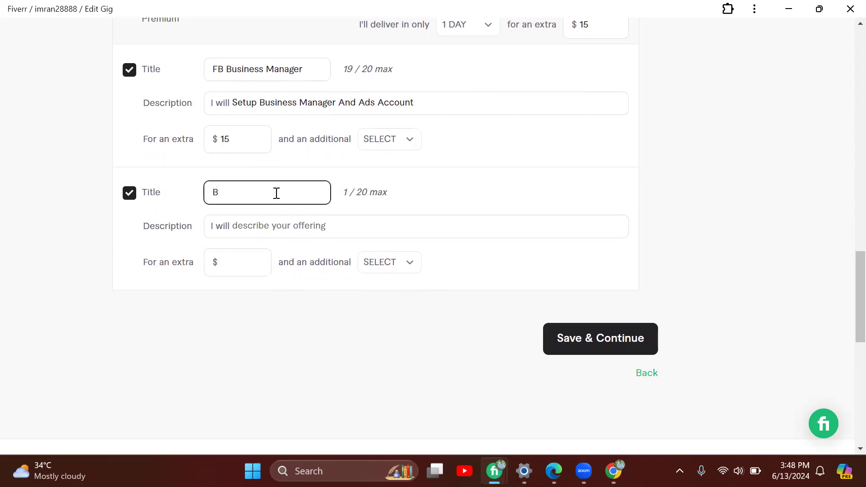
type("M")
key("BackSpace")
type("+Pixel ")
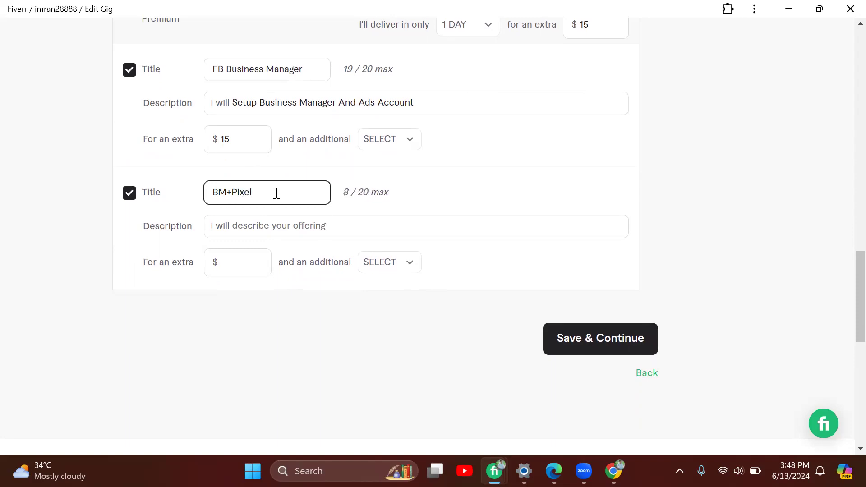
type("Setup")
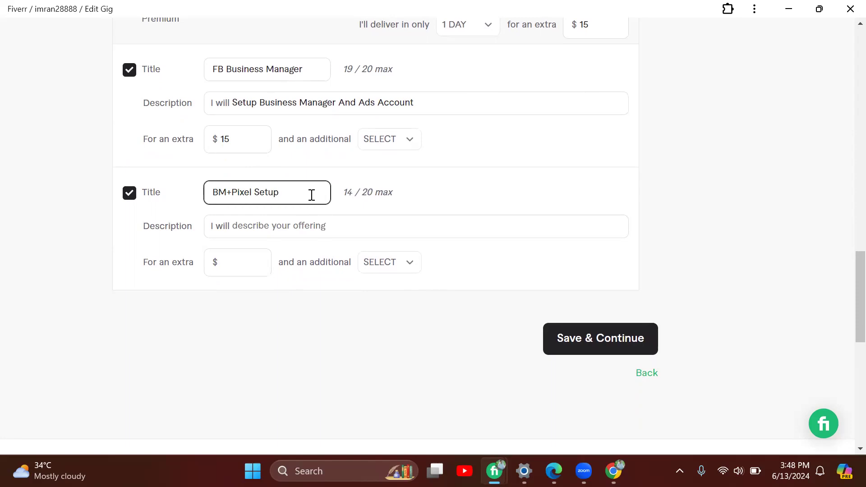
Prefix the second extra's title with "FB" so it reads "FB BM+Pixel Setup".
key("Left")
key("Left")
key("Left")
key("Left")
key("Left")
key("Left")
key("Home")
type("FB")
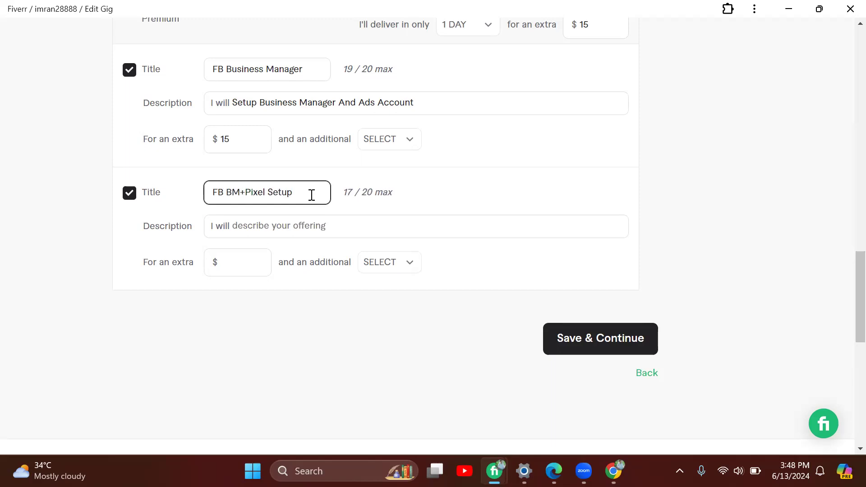
left_click(304, 190)
Describe the second extra as "Setup Business Manager, Pixel Domain Verify" and price it at $25.
left_click(348, 225)
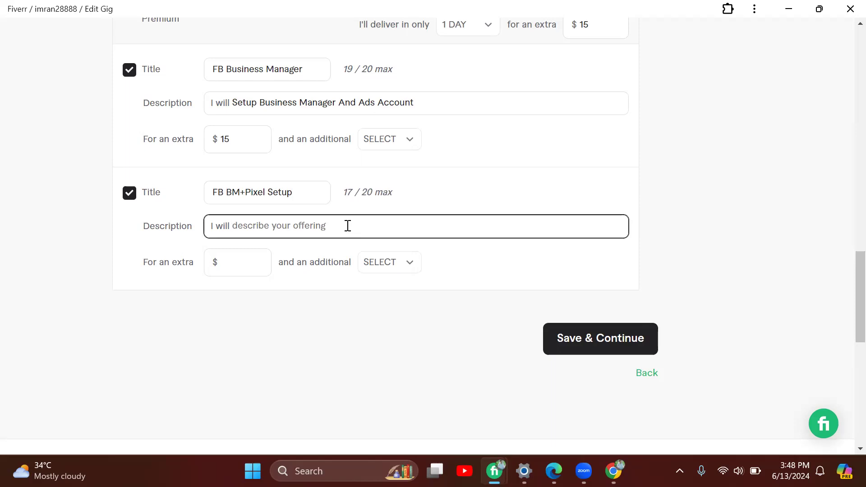
type("Set")
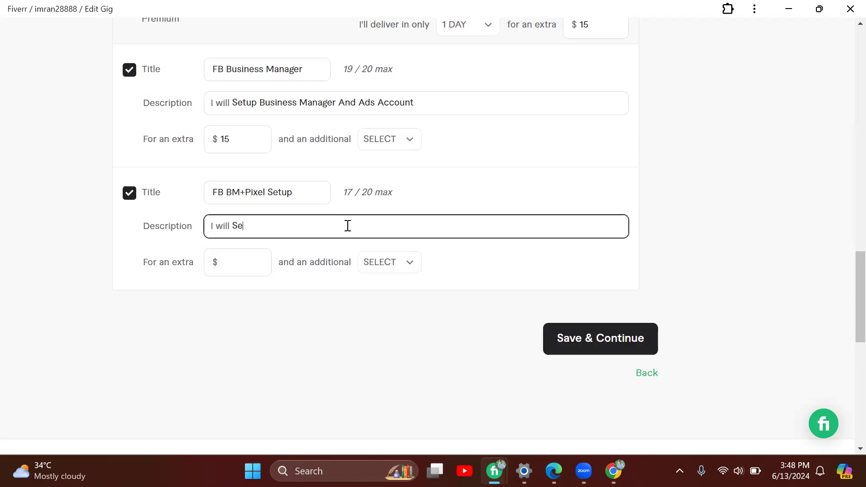
type("up Business Manager")
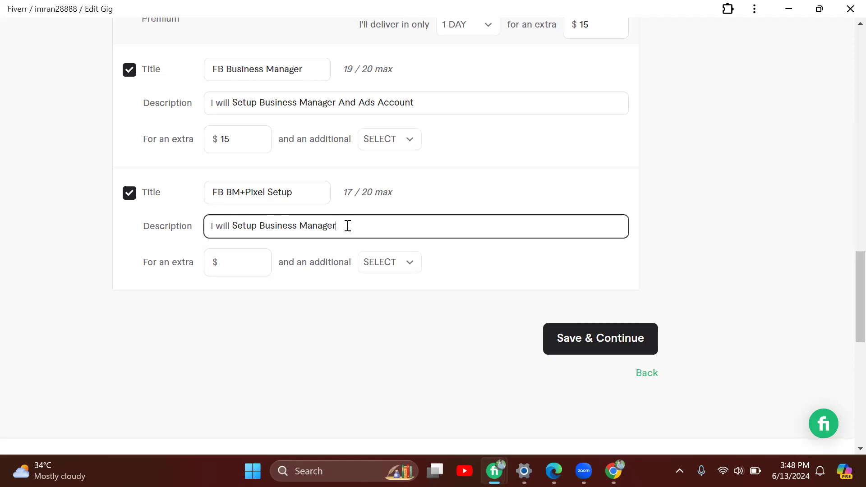
type(",Pixel Domain Ver")
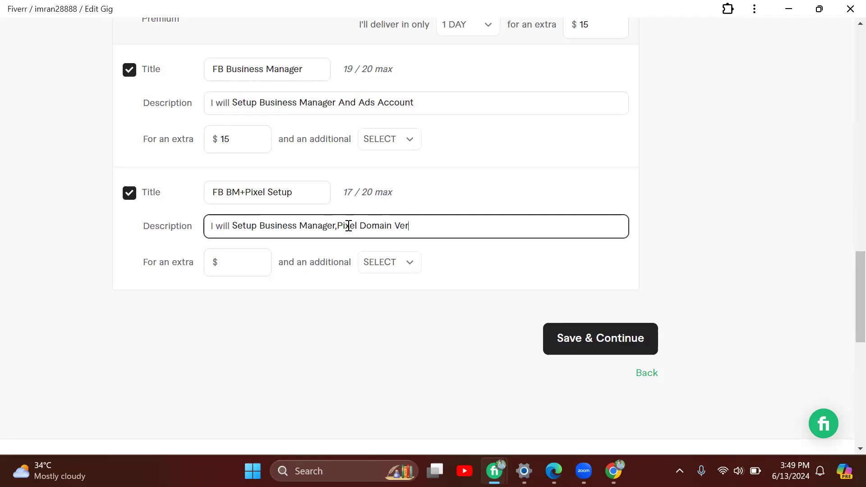
type("ifi")
key("BackSpace")
type("y")
type(",")
type(".")
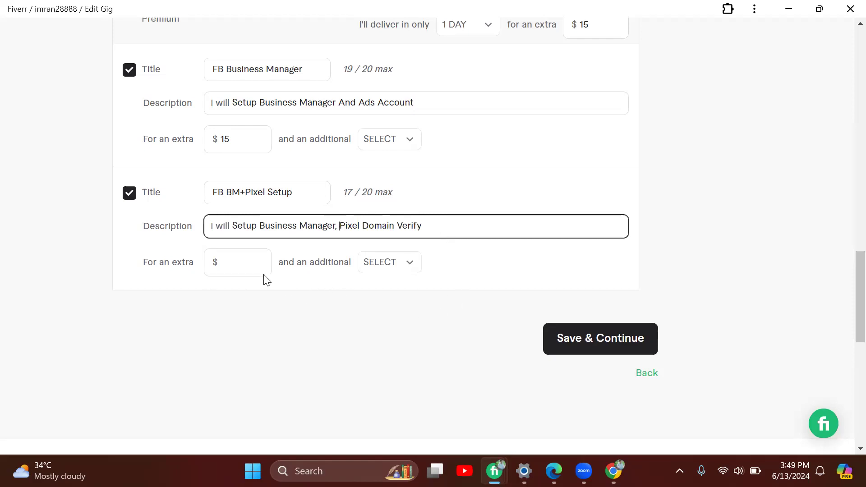
left_click(245, 263)
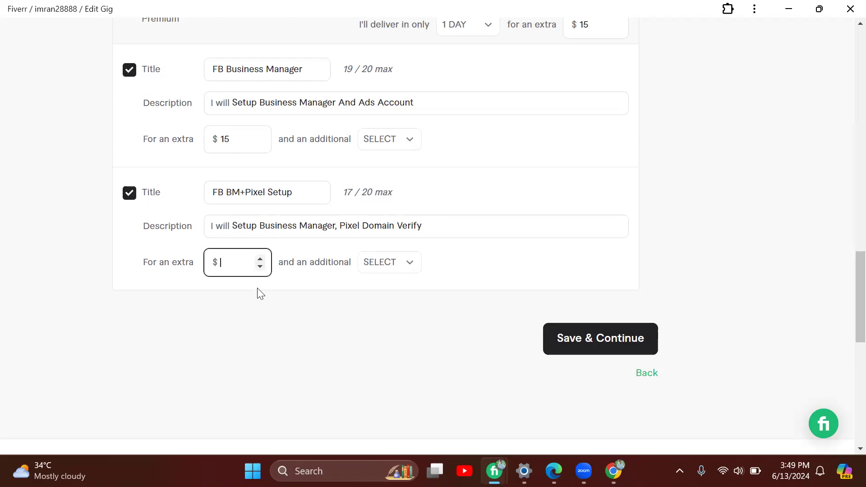
type("25")
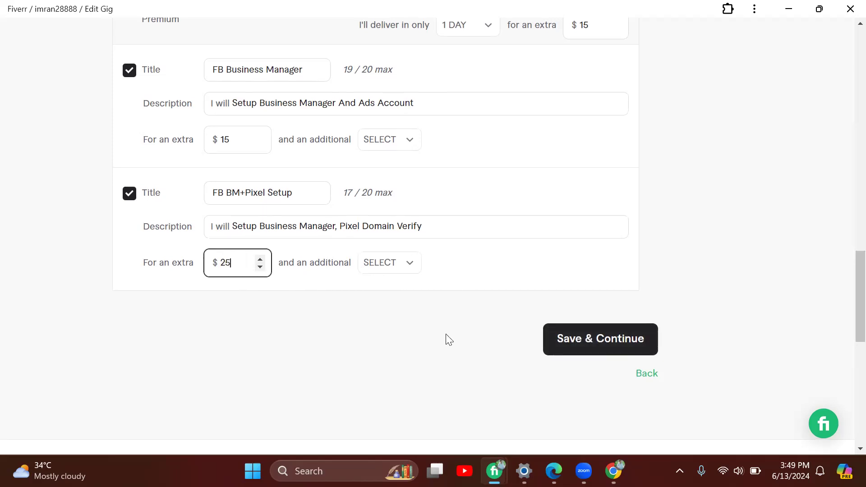
Save the gig's pricing and continue to the Description & FAQ stage.
scroll(446, 338, "up", 1)
scroll(447, 340, "down", 1)
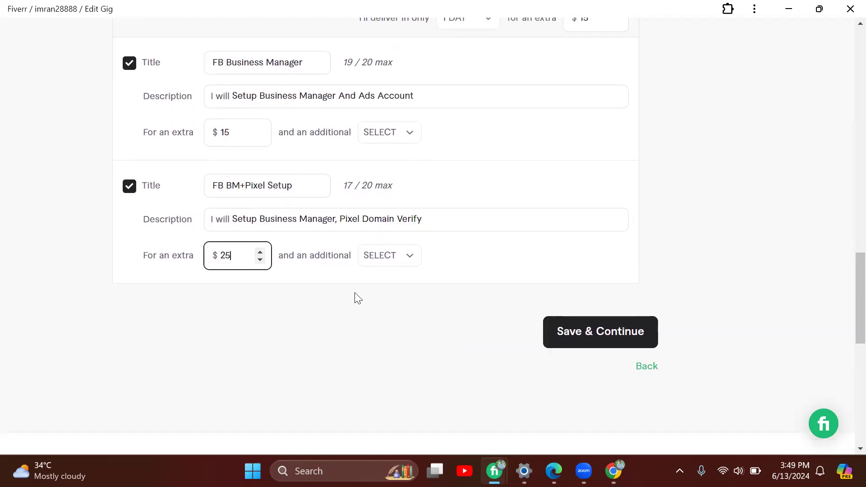
left_click(594, 332)
left_click(592, 329)
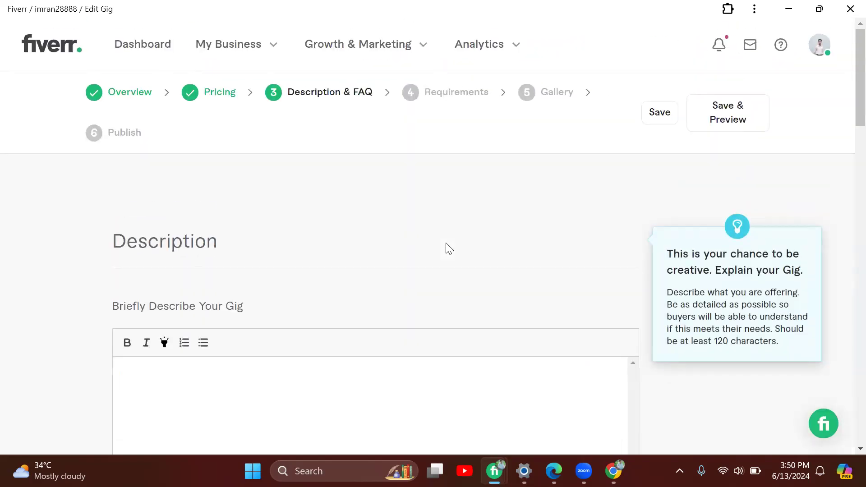
Start the gig description with the text "Do you need a facebook busines and social mrdia accoun".
scroll(445, 244, "down", 2)
scroll(446, 244, "up", 2)
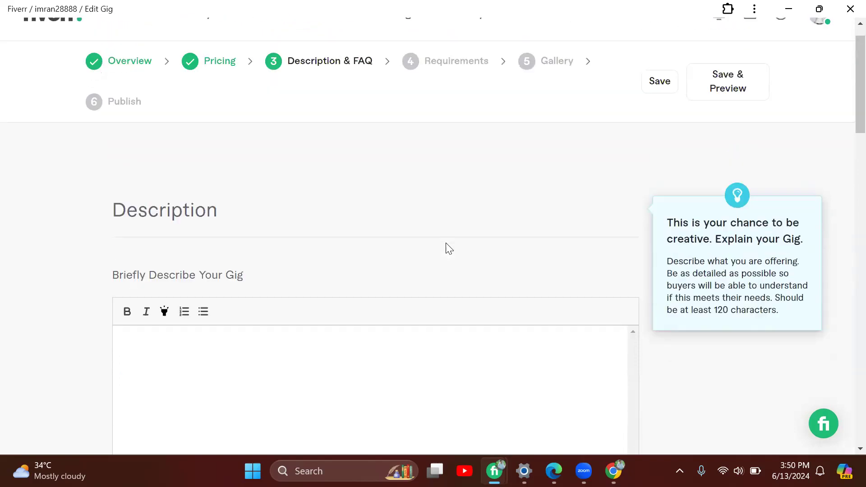
scroll(449, 248, "up", 1)
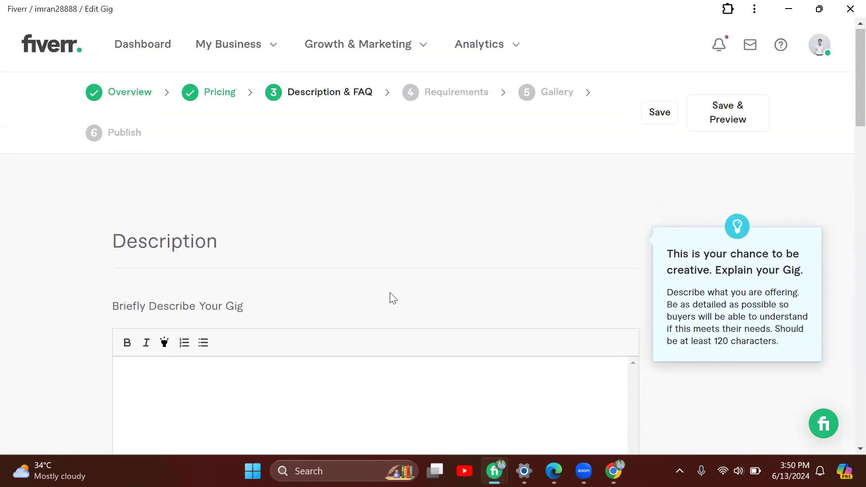
scroll(389, 358, "down", 2)
left_click(252, 320)
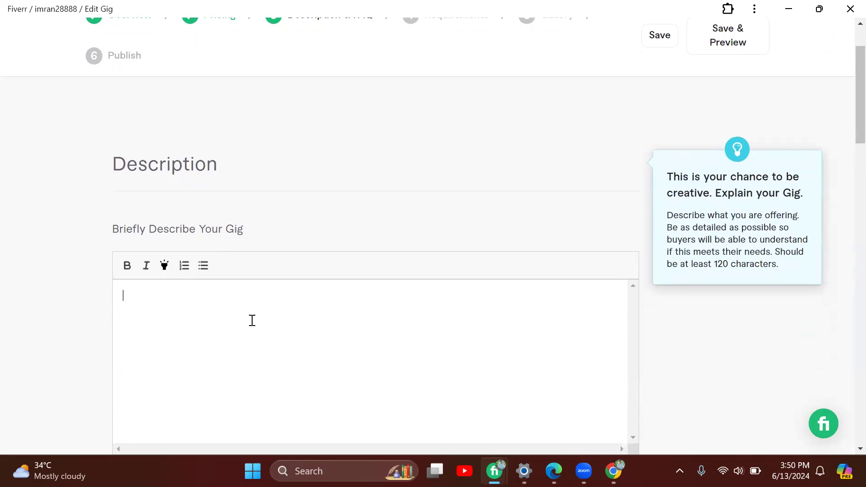
scroll(252, 320, "down", 2)
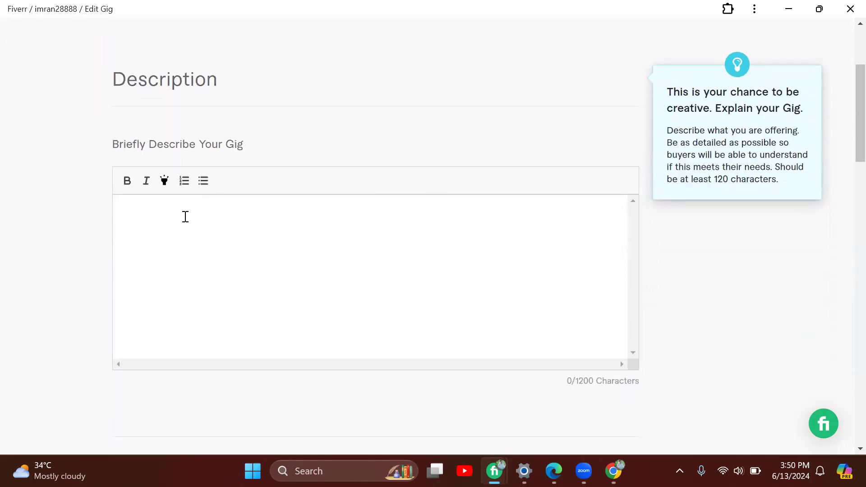
type("Do you need a facebook ")
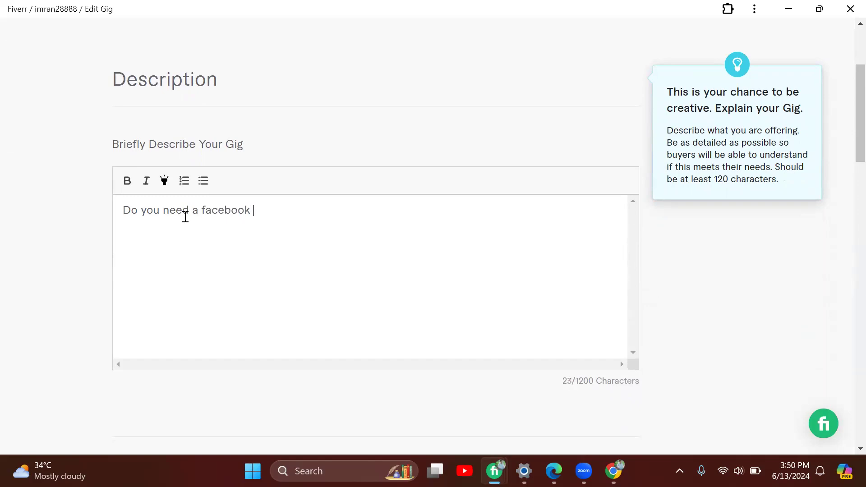
type("busines accoun")
key("ctrl+Left")
type("and ")
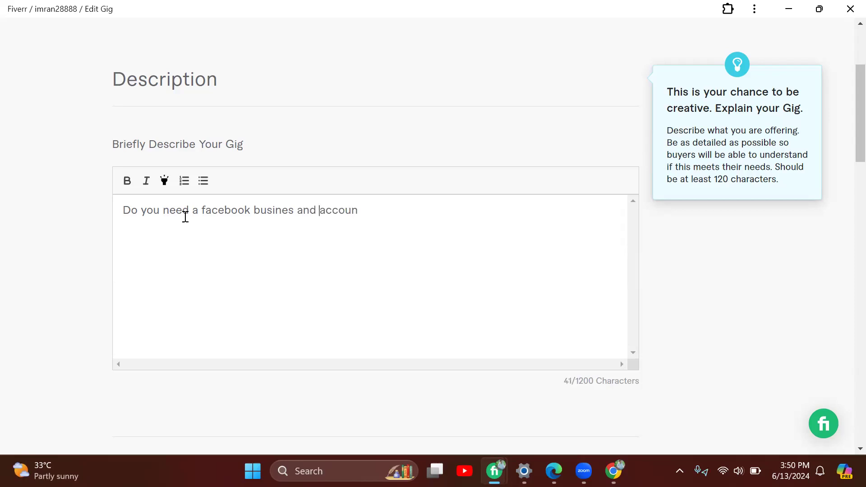
type("social mrdia")
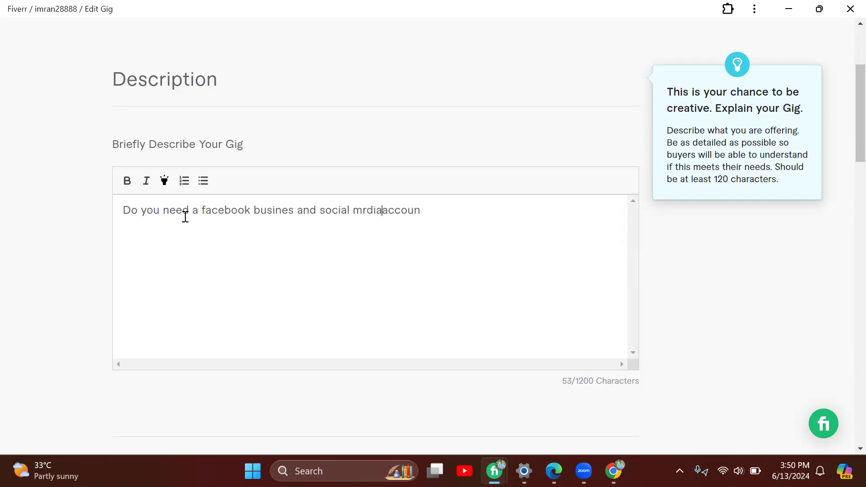
Correct "mrdia" to "media" with a space after it, and complete the last word of the description as "account".
key("Right")
key("Right")
key("Right")
key("Right")
key("Right")
key("Left")
key("Left")
key("Left")
key("Left")
key("Left")
key("Left")
key("Left")
key("Left")
key("Left")
key("Left")
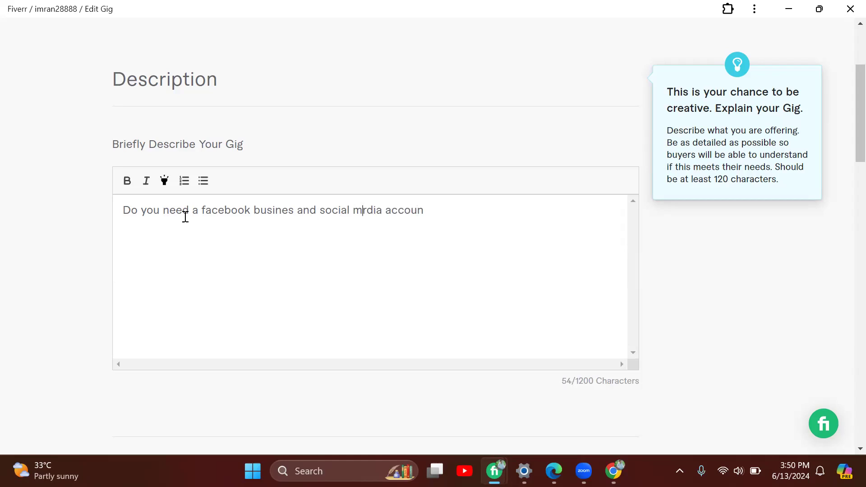
key("BackSpace")
type("e")
key("Right")
key("Right")
type("t")
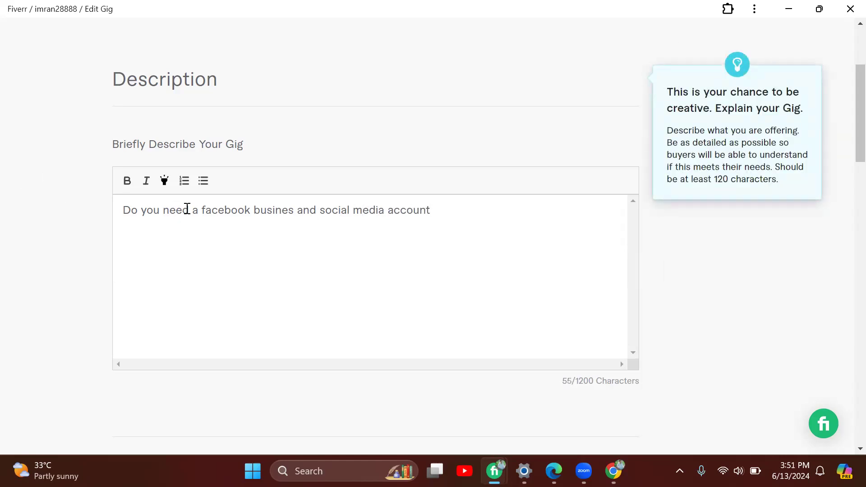
Replace the opening words "Do you need a" of the description with "Do you need".
left_click(188, 209)
key("BackSpace")
key("BackSpace")
key("BackSpace")
key("BackSpace")
key("BackSpace")
key("BackSpace")
key("BackSpace")
key("BackSpace")
key("BackSpace")
key("BackSpace")
key("BackSpace")
key("BackSpace")
key("BackSpace")
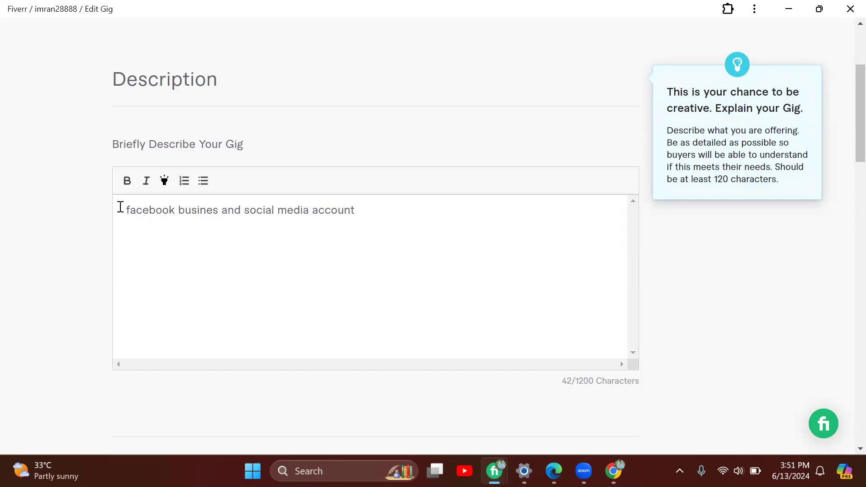
type("D")
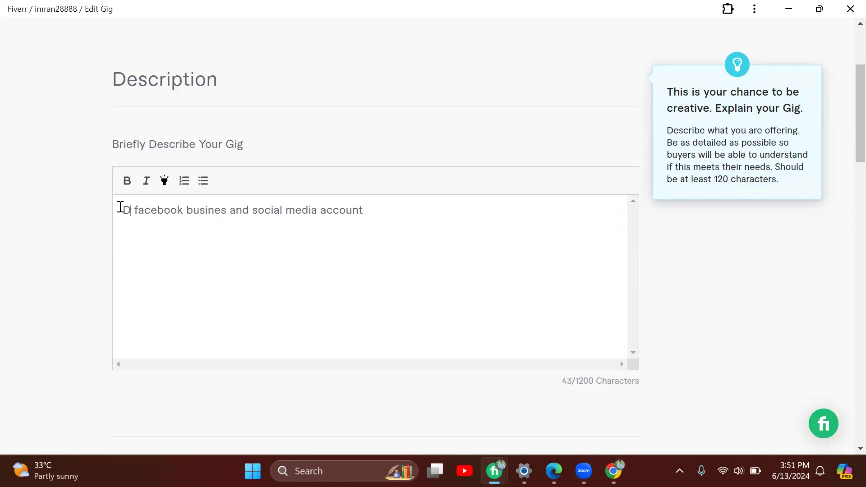
key("BackSpace")
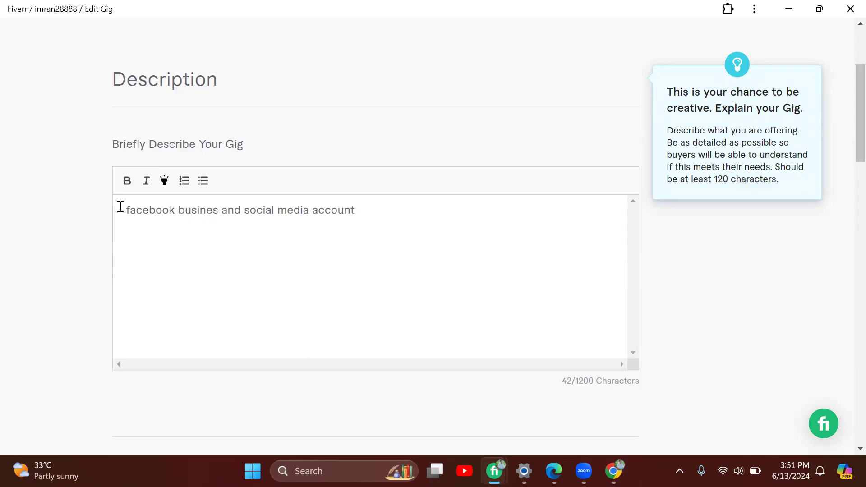
type("D")
key("BackSpace")
type("D")
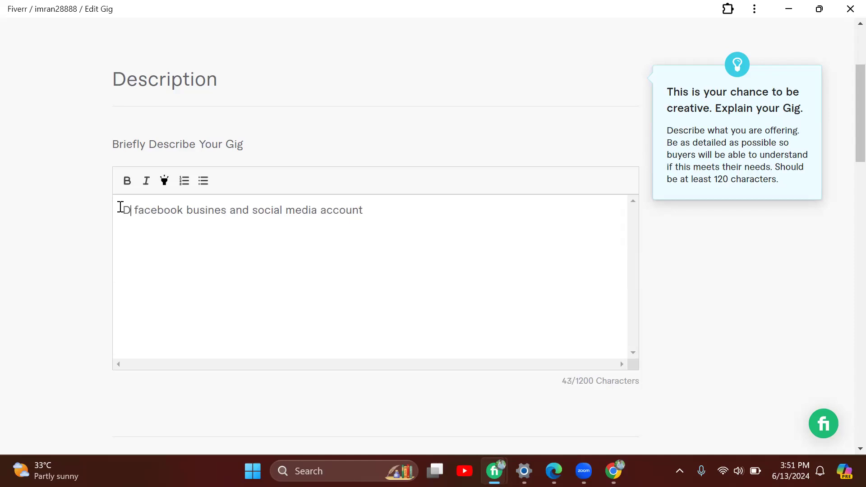
key("BackSpace")
type("Do ")
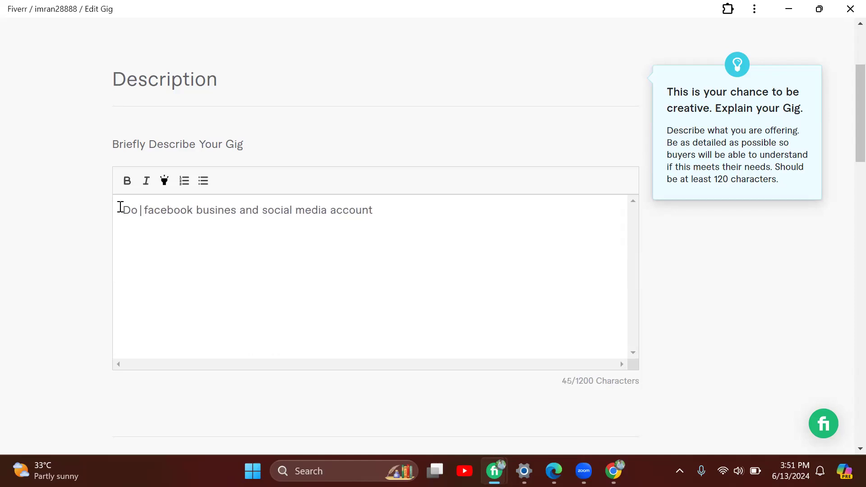
type("need")
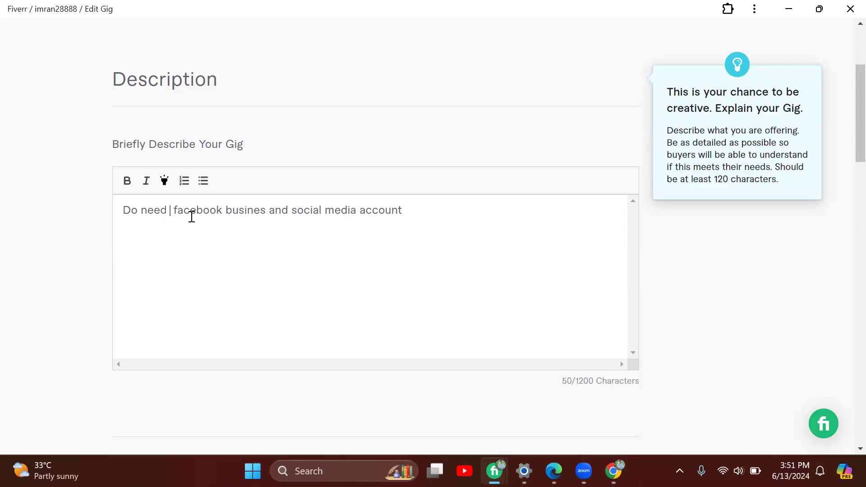
left_click(141, 210)
type("yp")
key("BackSpace")
type("ou")
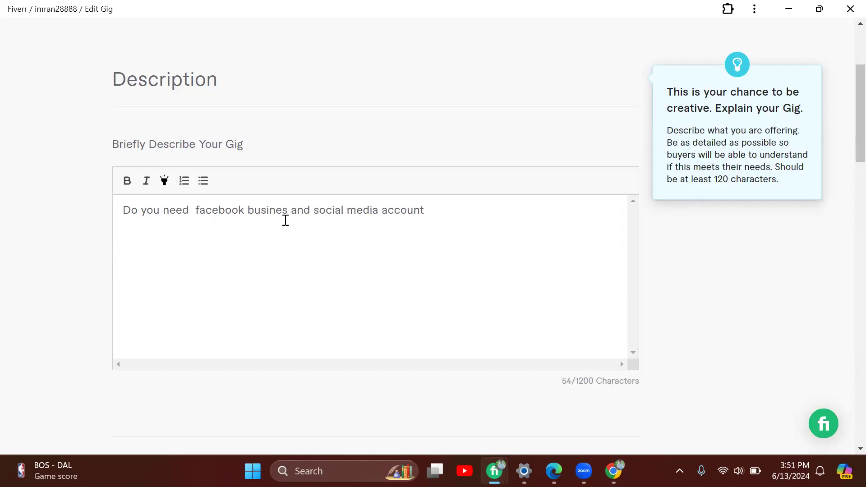
Tidy the spacing around "need" and insert the word "page" after "busines" in the description.
key("BackSpace")
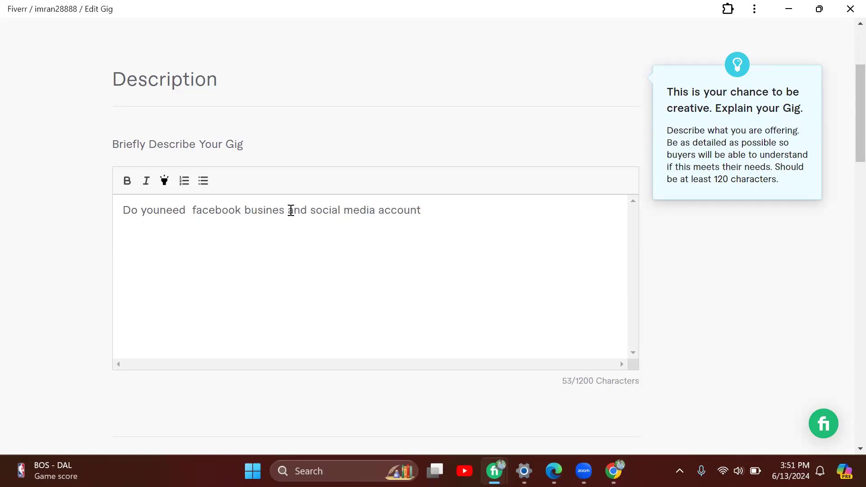
key("Right")
key("Right")
key("Right")
key("Right")
key("Right")
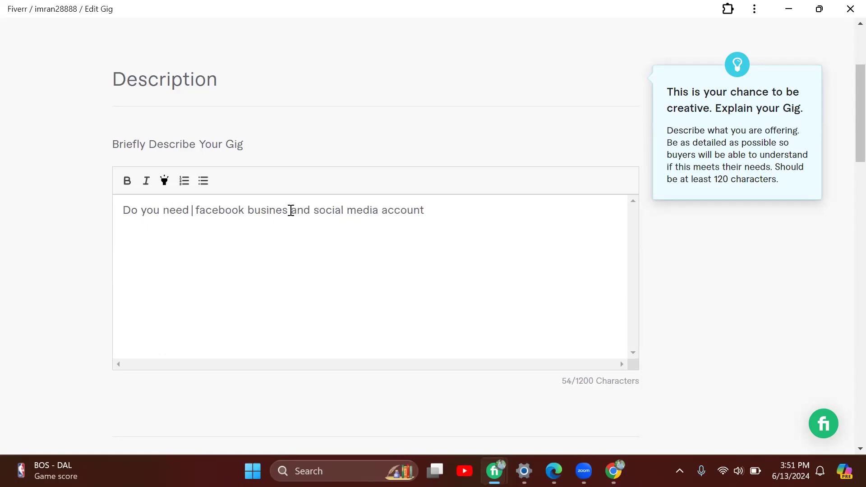
key("BackSpace")
key("Right")
key("Right")
key("Right")
key("Right")
key("Right")
key("Right")
key("Right")
key("Right")
key("Right")
key("Right")
key("Right")
key("Right")
key("Right")
key("Right")
key("Right")
key("Right")
key("Right")
key("Right")
key("Left")
key("Left")
type("pa ge")
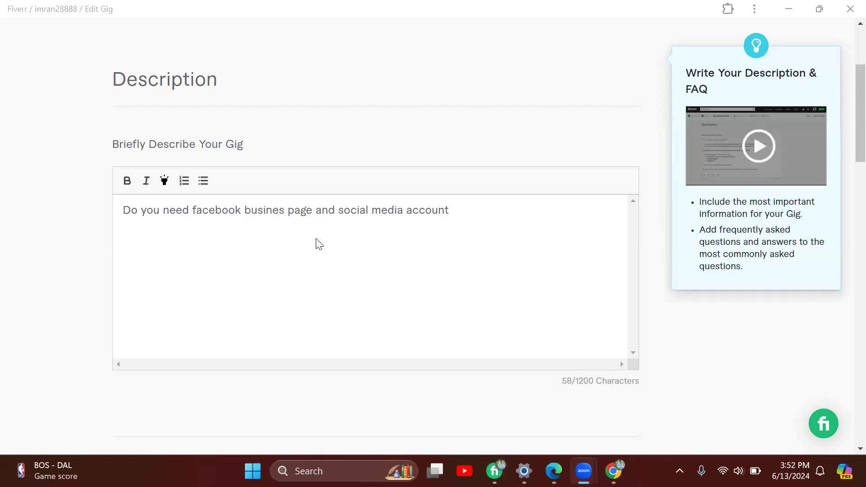
Capitalize the first letter of "Facebook" in the gig description.
left_click(483, 271)
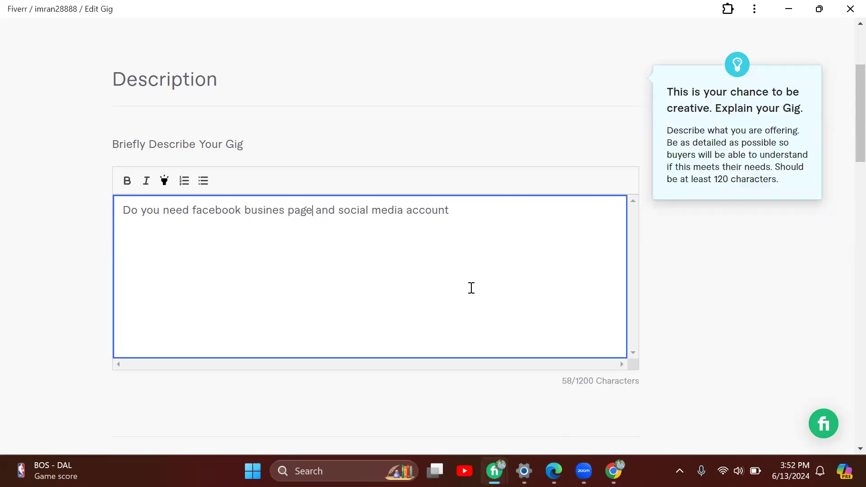
double_click(198, 209)
left_click(198, 209)
key("BackSpace")
type("F")
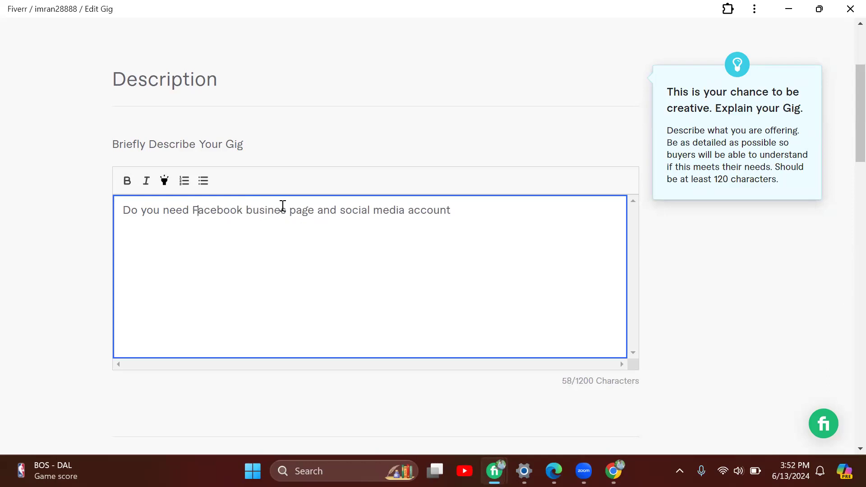
Remove the word "account" from the end of the description's first sentence so it ends with "social media".
left_click(455, 207)
type(".to")
left_click_drag(409, 211, 487, 203)
key("BackSpace")
Insert the lowercase word "create" before "Facebook" in the description's first sentence.
left_click(193, 211)
type("Creat")
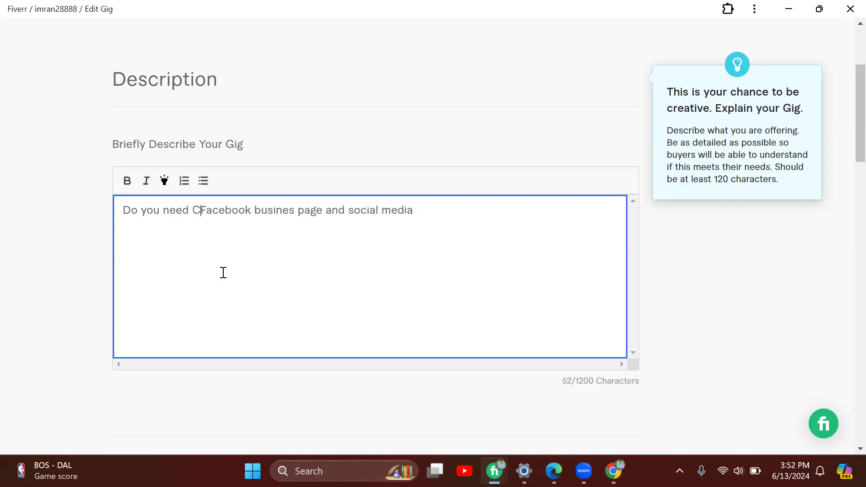
type("e")
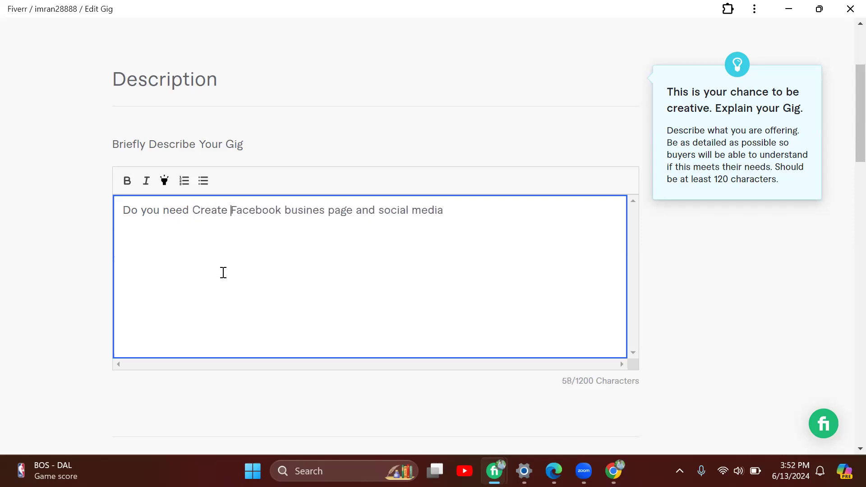
left_click(201, 209)
key("BackSpace")
type("c")
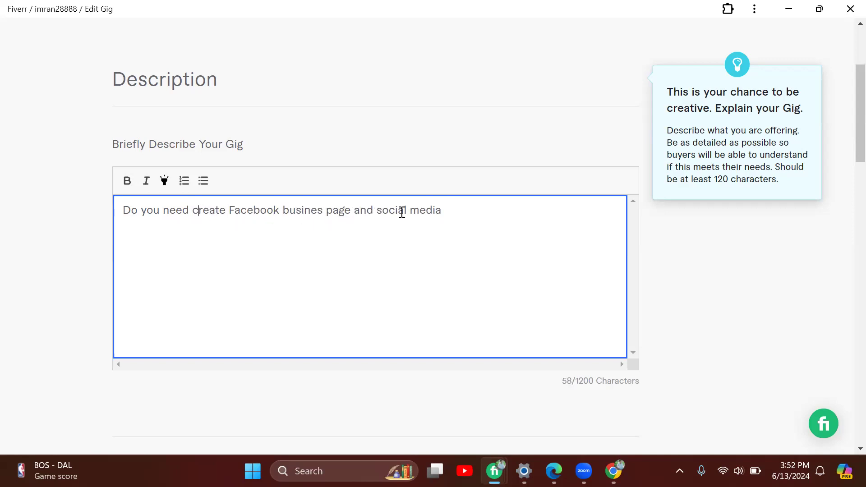
Continue the sentence after "social media" with "profiles for your business but don't where to start".
left_click(454, 210)
key("BackSpace")
type("profiles for ypur")
key("BackSpace")
key("BackSpace")
key("BackSpace")
type("our business")
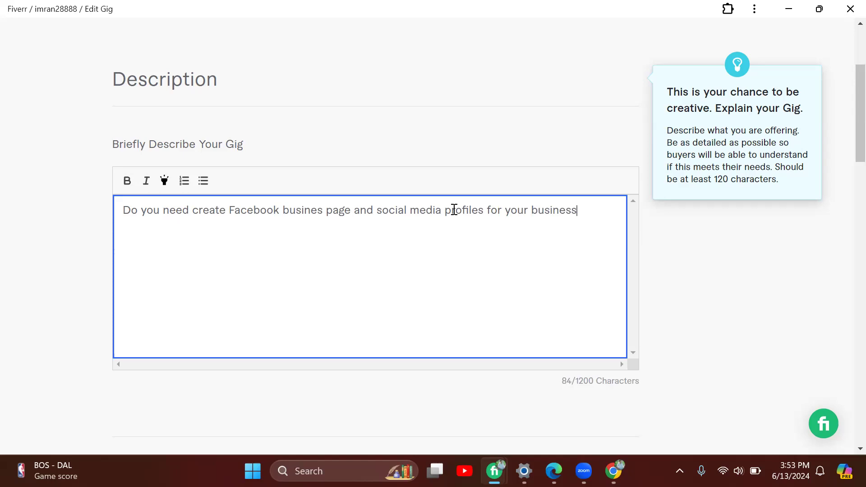
type("but don't where to start")
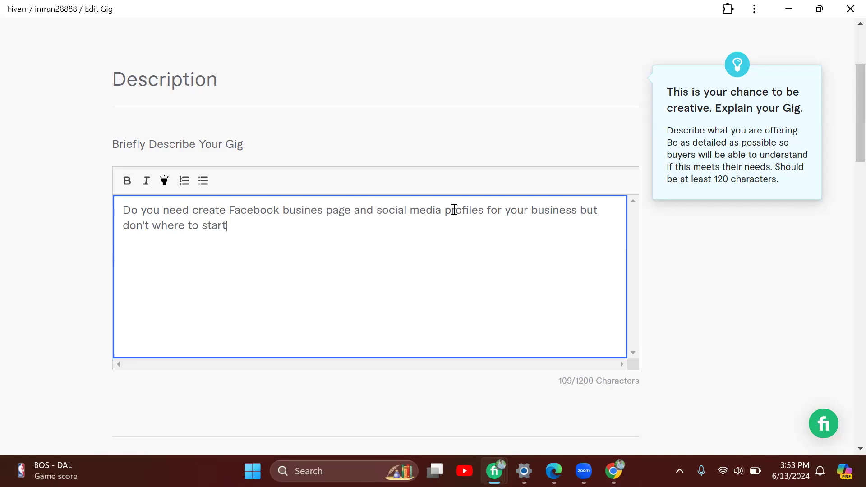
End the first sentence with a question mark and correct "busines" to "business".
type("?")
left_click(321, 211)
type("s")
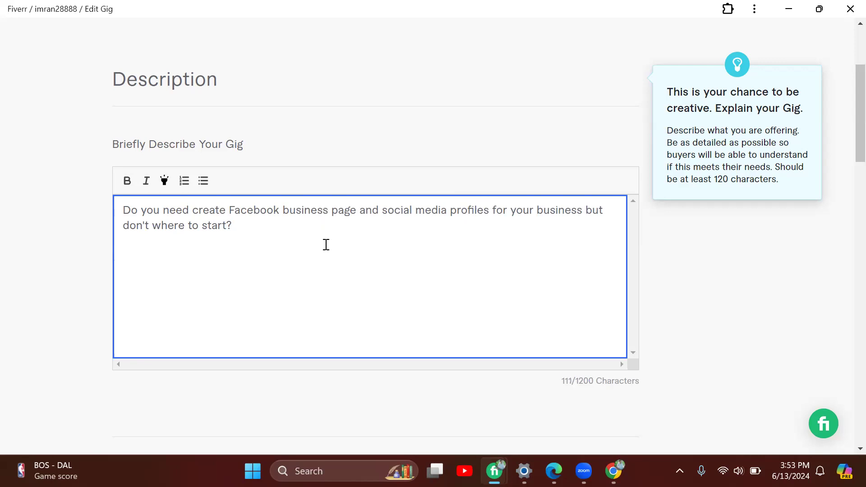
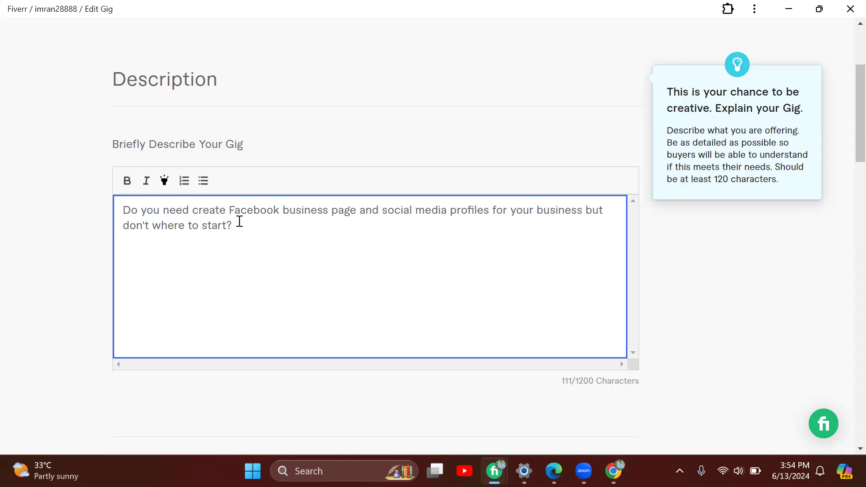
Add a new line below the opening question reading "If Yes, Then leave me".
key("Return")
key("Return")
key("BackSpace")
type("If yes")
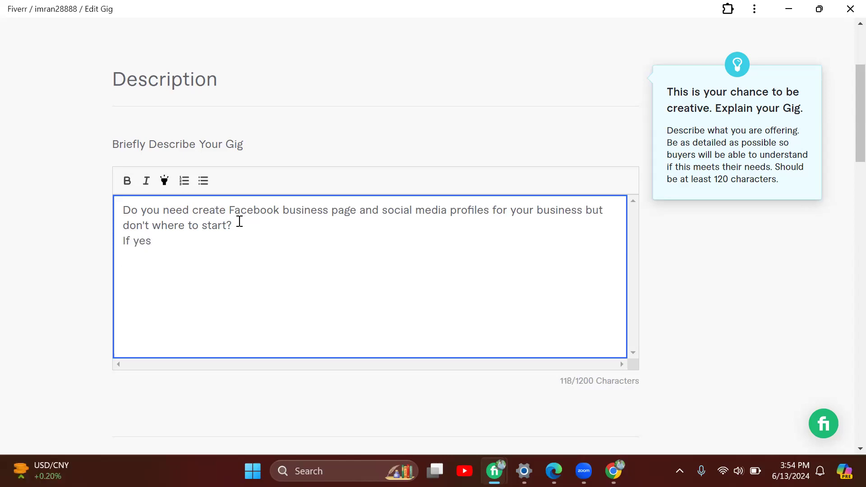
key("BackSpace")
key("BackSpace")
key("BackSpace")
key("BackSpace")
type("Yes, Then leave me")
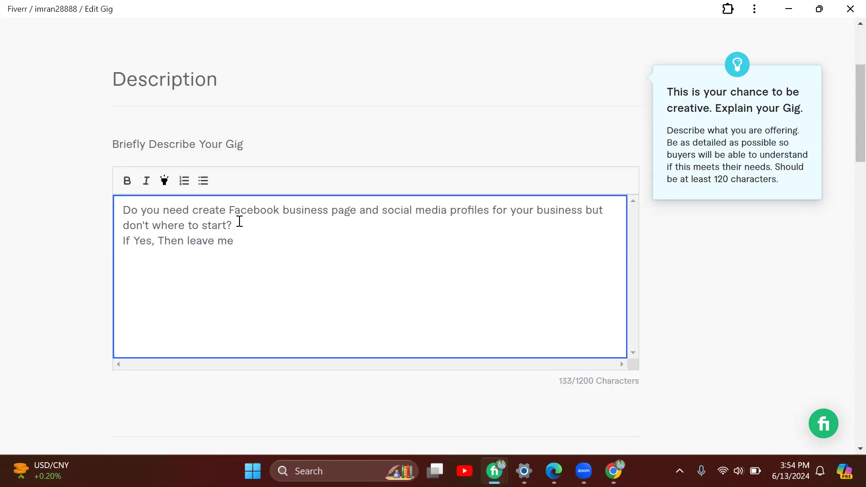
Complete the second line as "If Yes, then leave me a text" and separate it from the question with a blank line.
type(" atext")
left_click(164, 239)
key("BackSpace")
type("t")
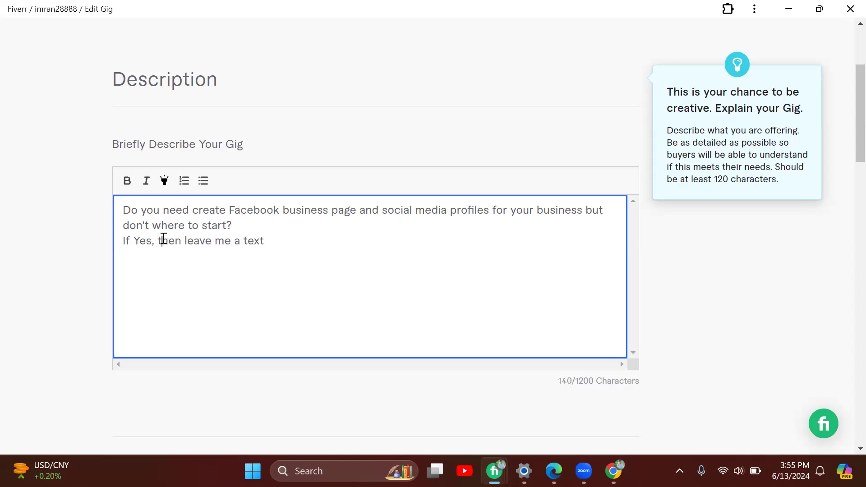
left_click(123, 241)
key("Return")
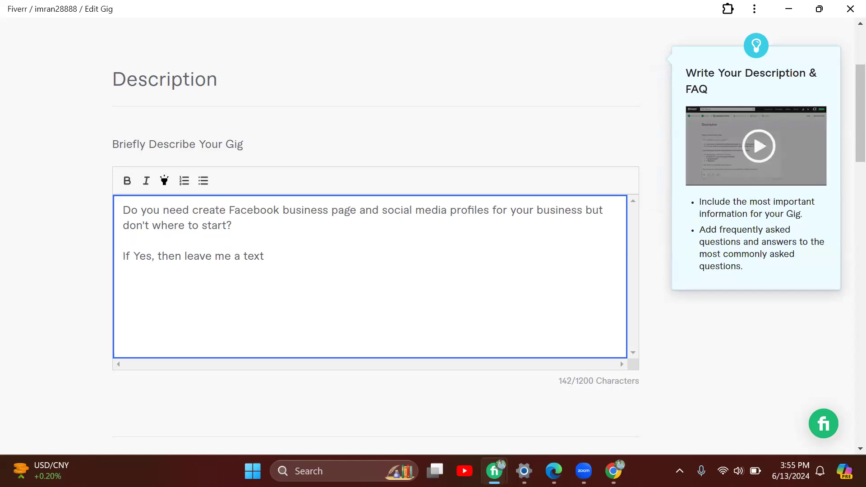
End the "If Yes" line with a period and start a new paragraph with "The social media profile".
left_click(274, 256)
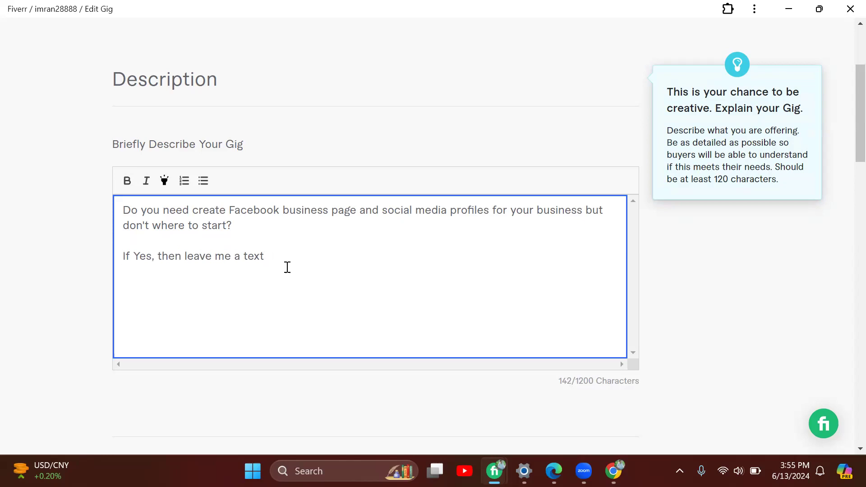
type(".")
key("Return")
key("Return")
type("The Social")
key("BackSpace")
type("s")
left_click(188, 286)
type("media profile")
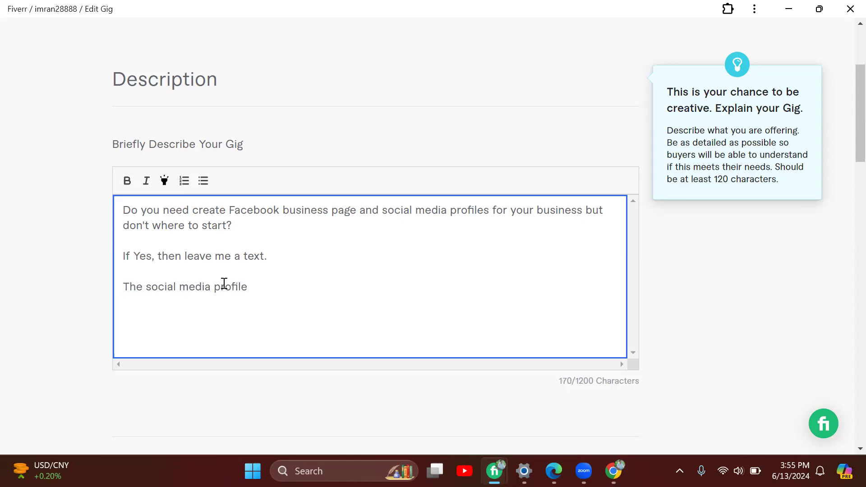
Replace "profile" with "account" in the last line and continue it with "is very important part of your business or blog".
left_click_drag(215, 287, 257, 289)
key("BackSpace")
type("account")
type("is very importan")
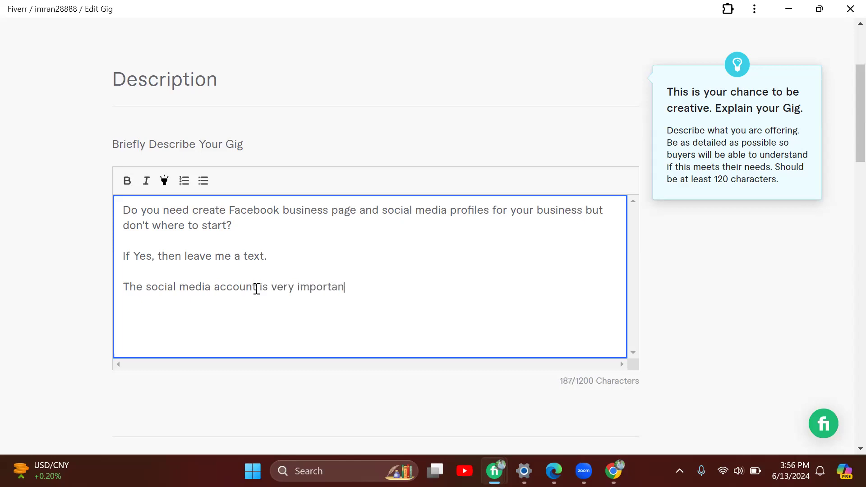
type("t part of your bu")
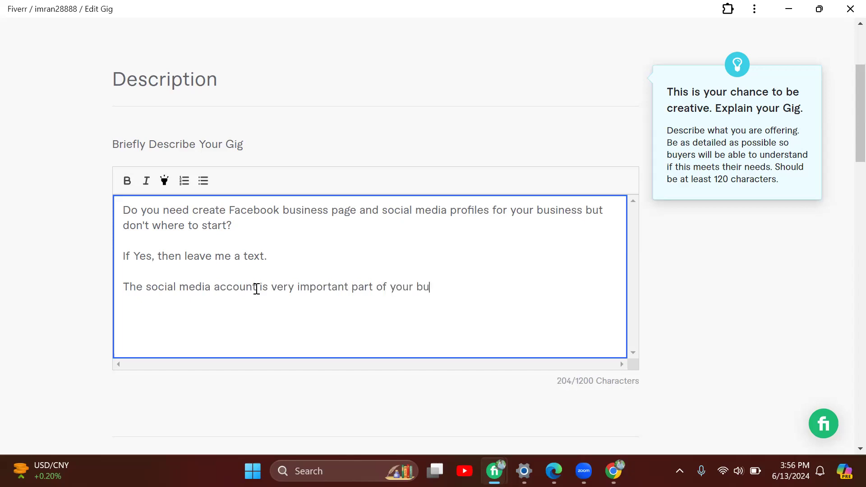
type("siness or blog")
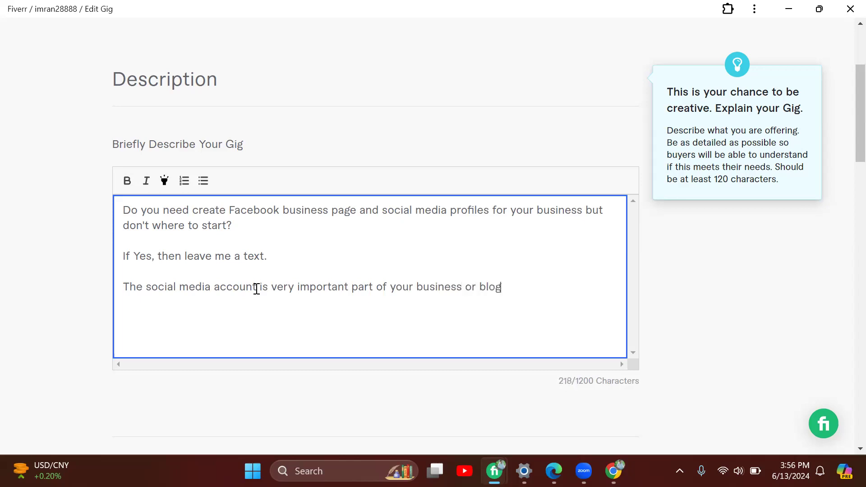
Complete the social media account sentence with "because most of the people are always stay on the social platform.".
type(" because most of")
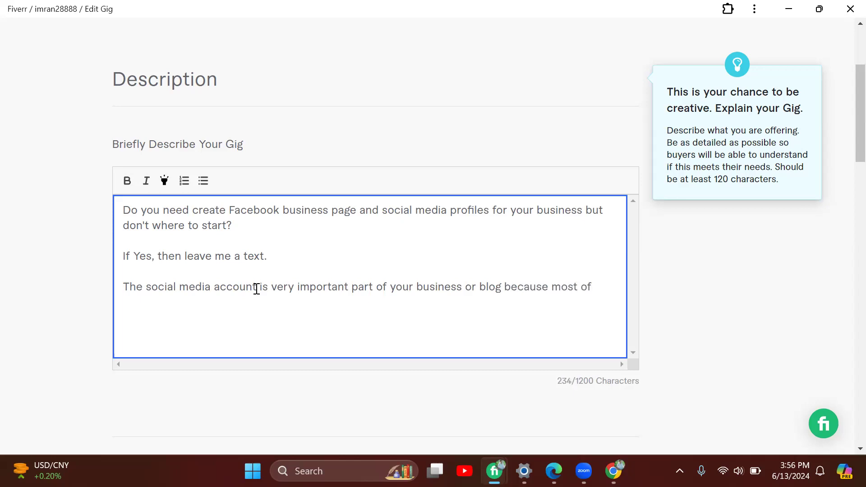
type(" the people are always")
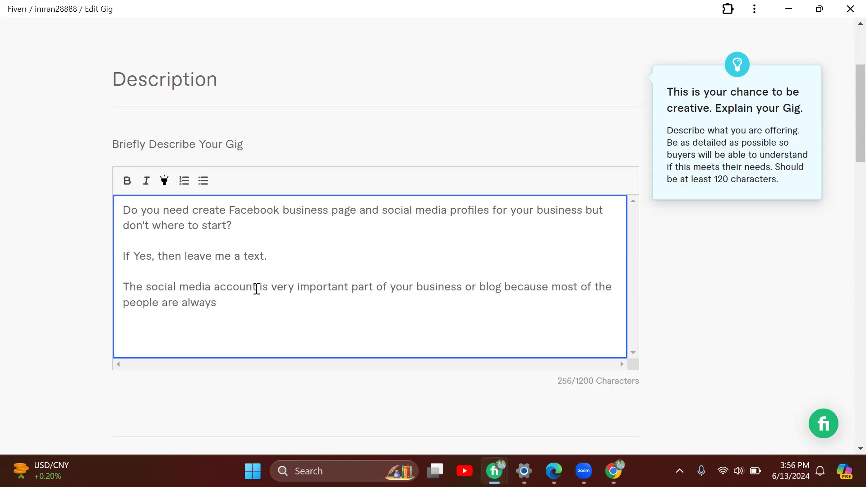
type(" stay")
type(" o")
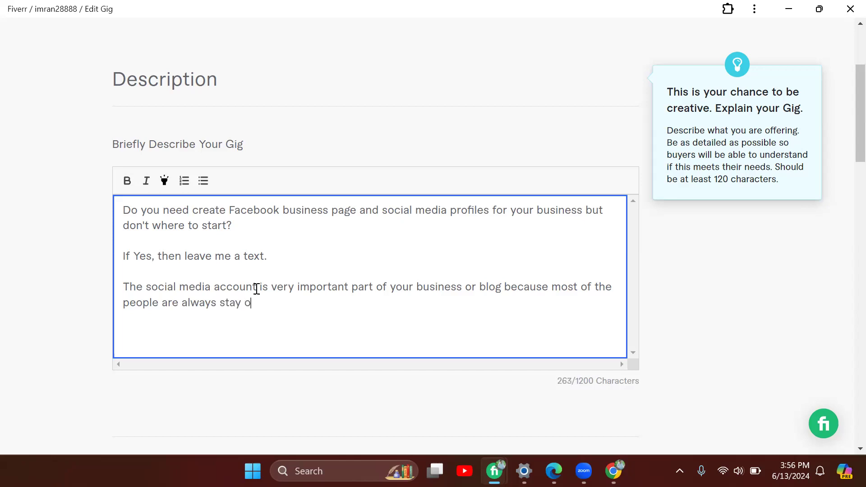
type("n the so")
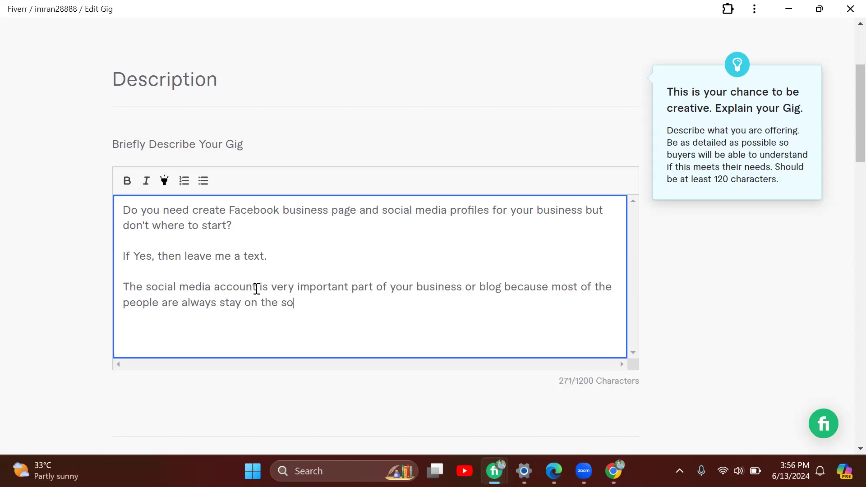
type("cial platform")
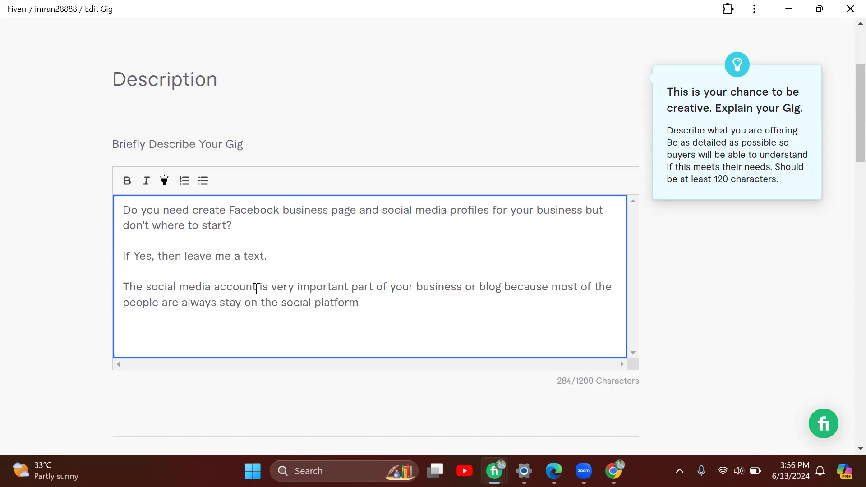
type(".")
Start a new paragraph after a blank line with "They spent lotsb of time on social media profiles and they are your perfect ice".
key("Return")
key("Return")
scroll(256, 288, "down", 4)
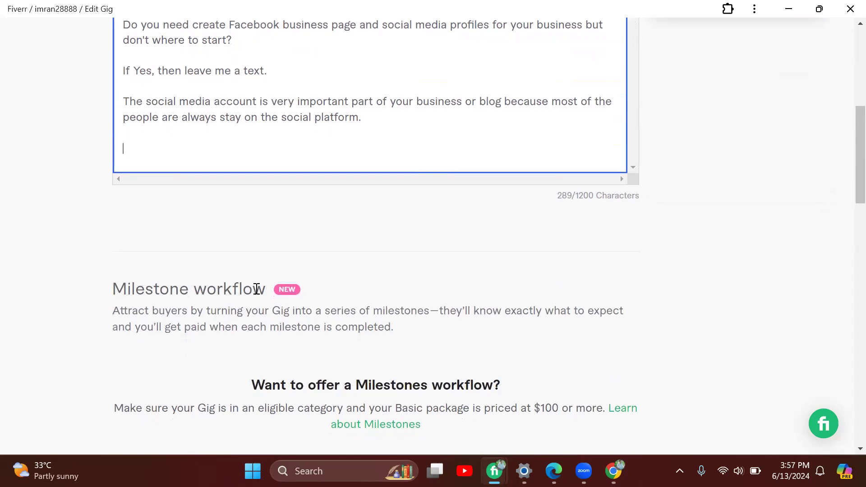
scroll(253, 270, "down", 2)
scroll(248, 252, "up", 3)
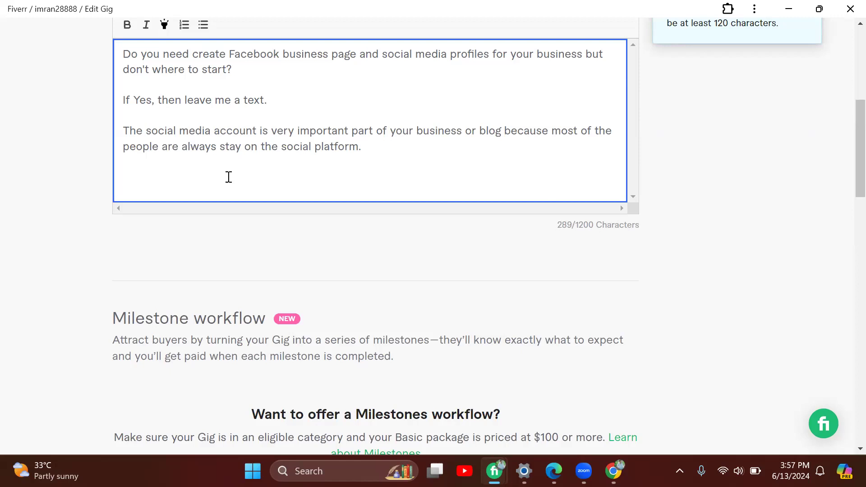
type("They spent")
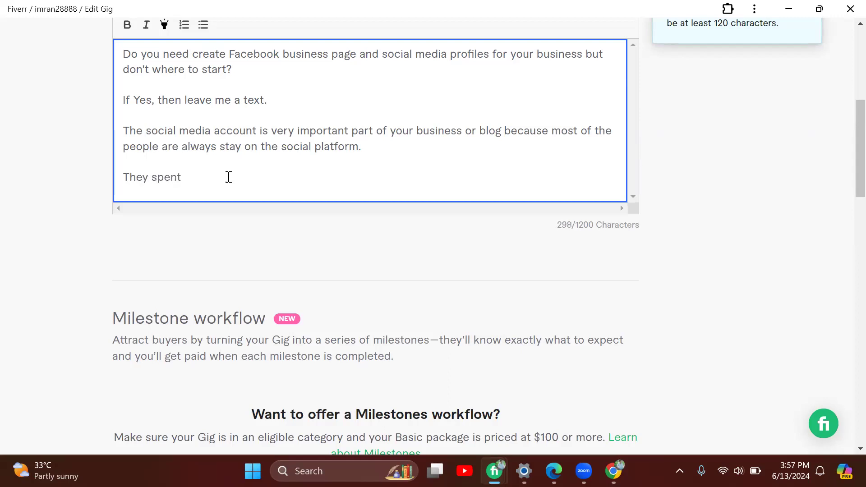
type("lotsb of time on social ")
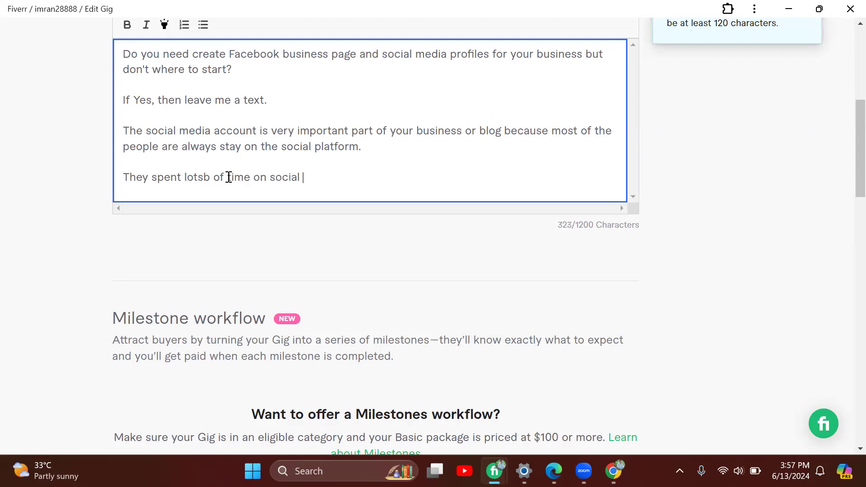
type("media")
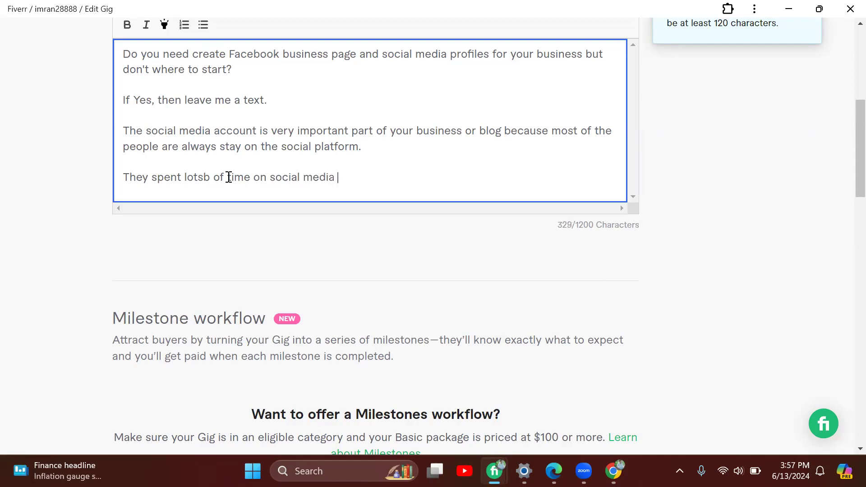
type(" profiles and they are")
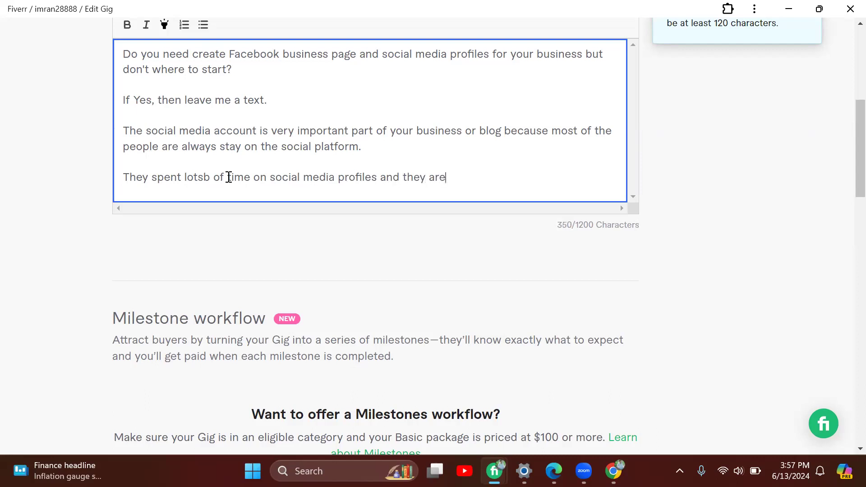
type(" your perfect  ice")
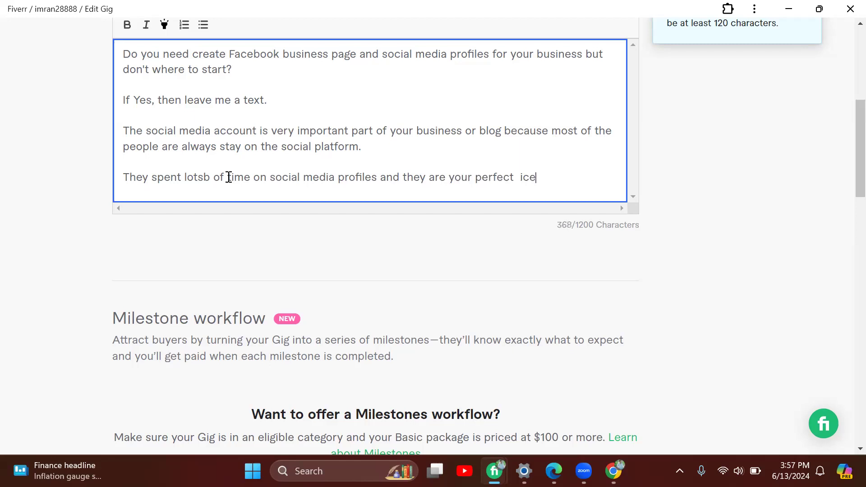
Correct "ice" to "nice" and continue with "or target. if your social profile is not very user-friendly and good looking.".
key("Left")
type("n")
left_click(555, 176)
type("or target. if ")
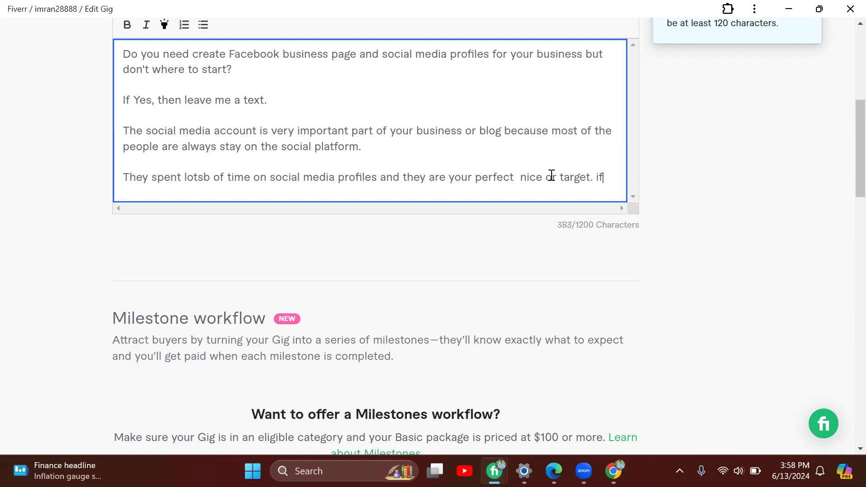
type("your ")
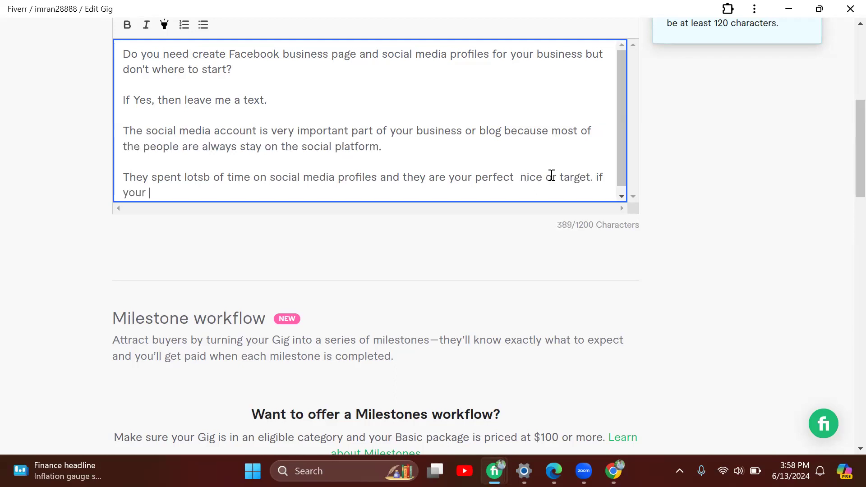
type("social")
type("profile is not very user")
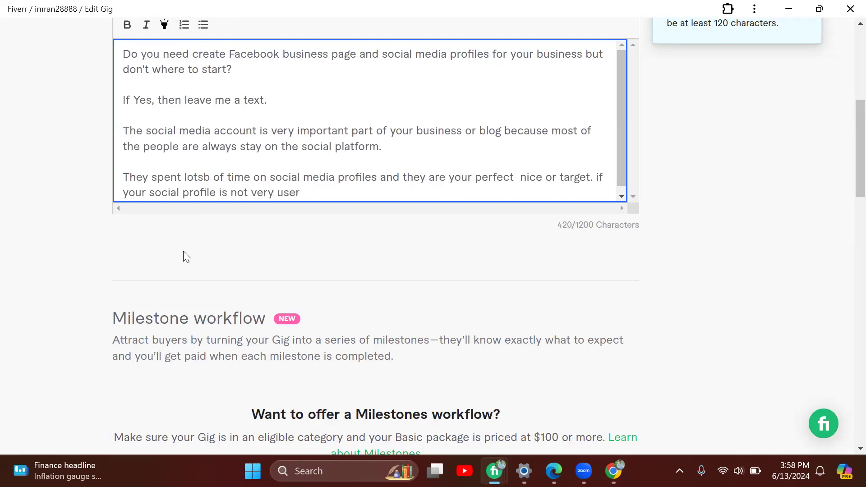
type("-friendly and good ")
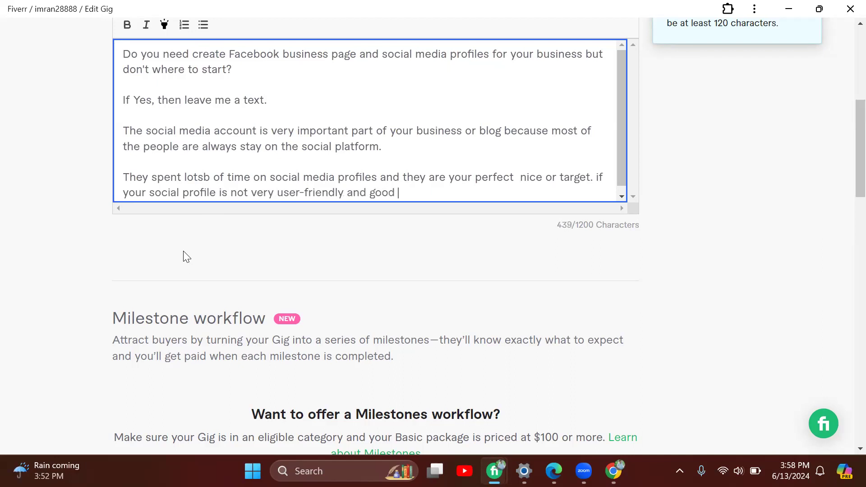
type("looking.")
Correct "lotsb" to "lots" and extend the last sentence with "and the social media profiles very important for getting traffic and it helps you on SEO.".
left_click(208, 178)
key("BackSpace")
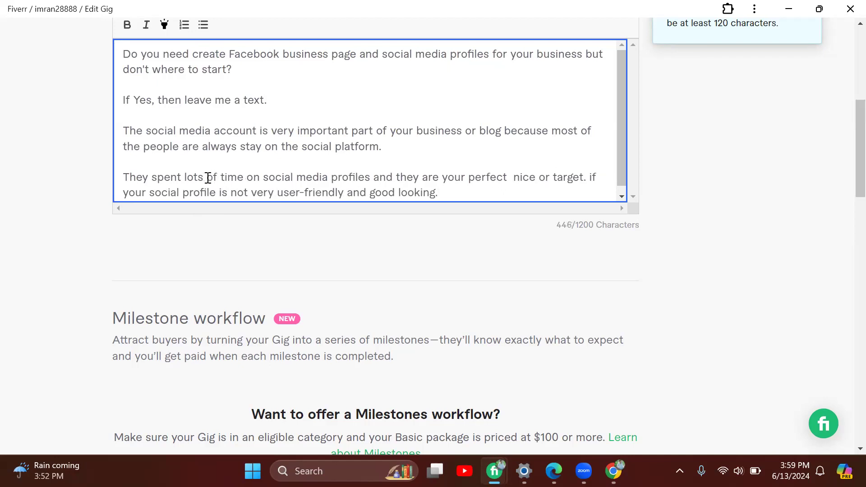
left_click(452, 183)
left_click(448, 195)
type("and  the ")
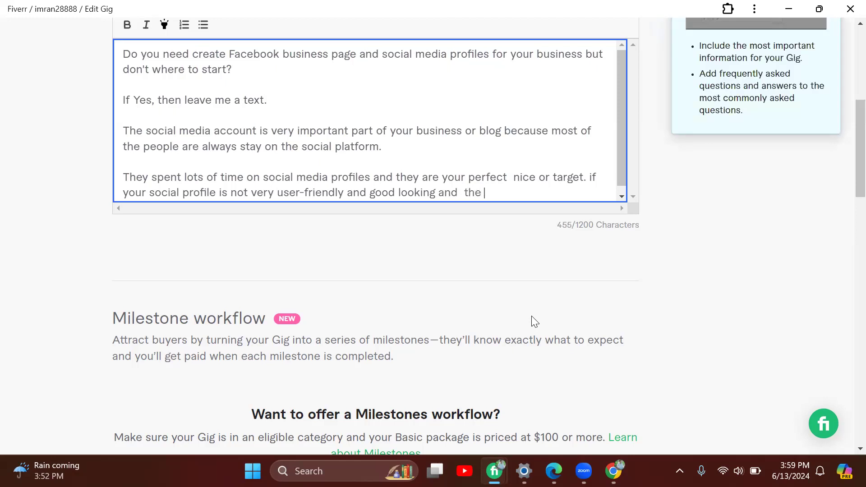
type("social media profiles very ")
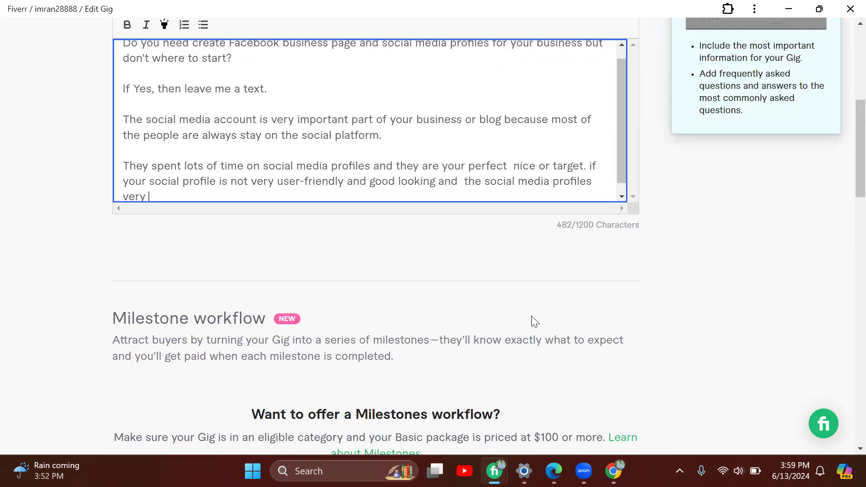
type("important for getting")
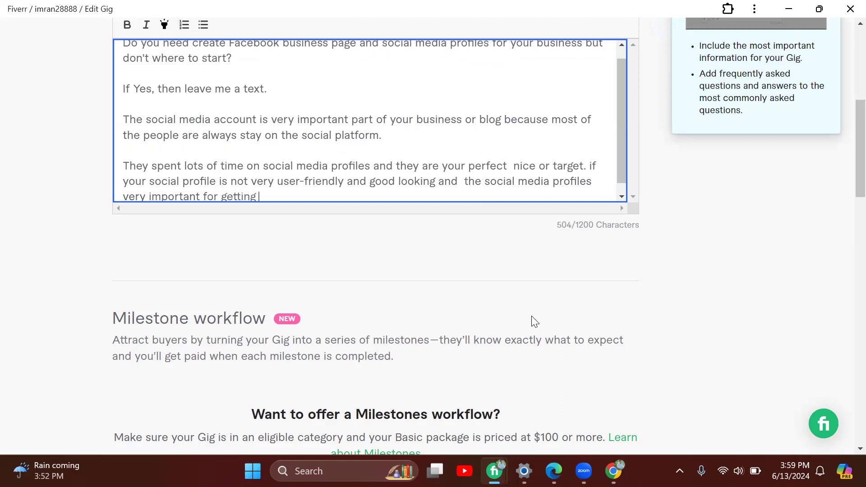
type(" traffic and it help")
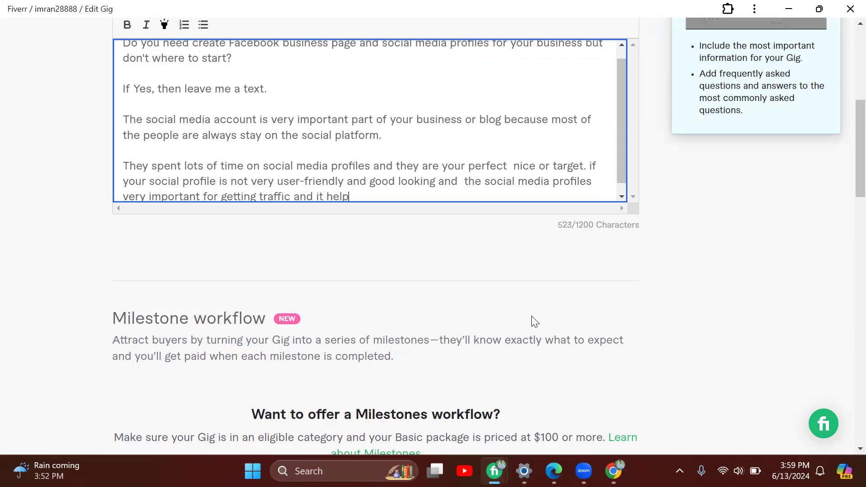
type("s you on SEO.")
Add the heading "I Will Create:" in a new paragraph, with "*Youtube" as the first item after a blank line.
scroll(406, 162, "down", 1)
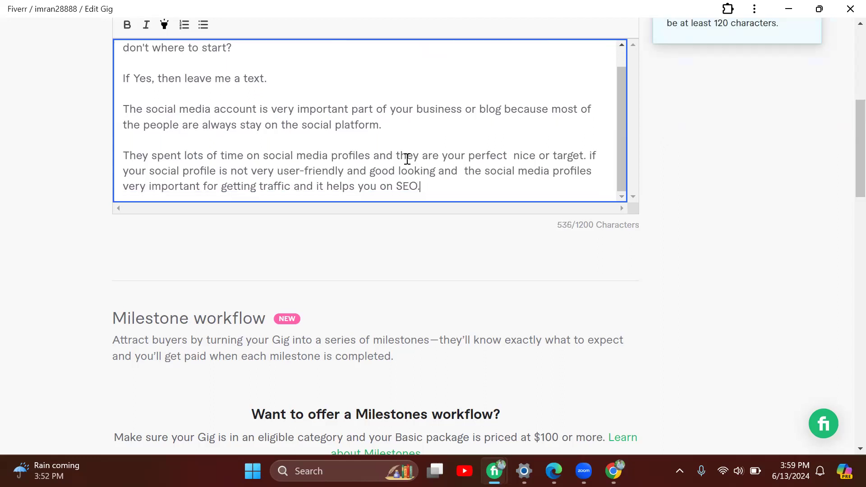
key("Return")
key("Return")
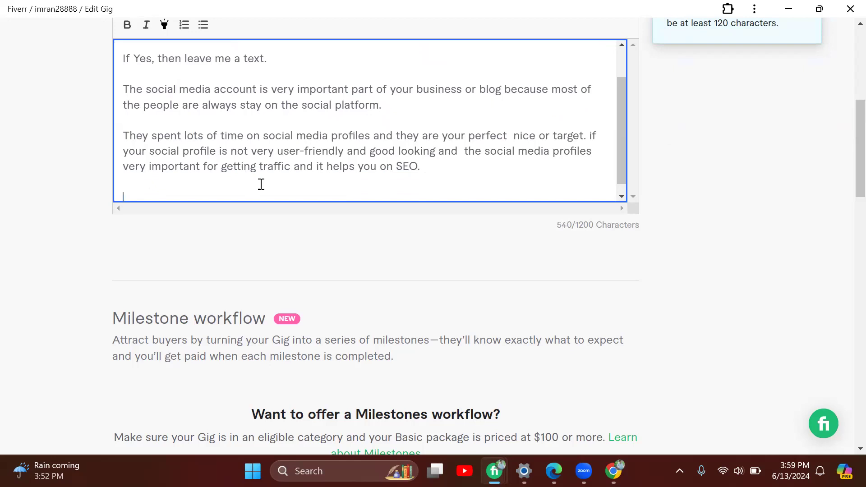
key("Return")
type("I Will")
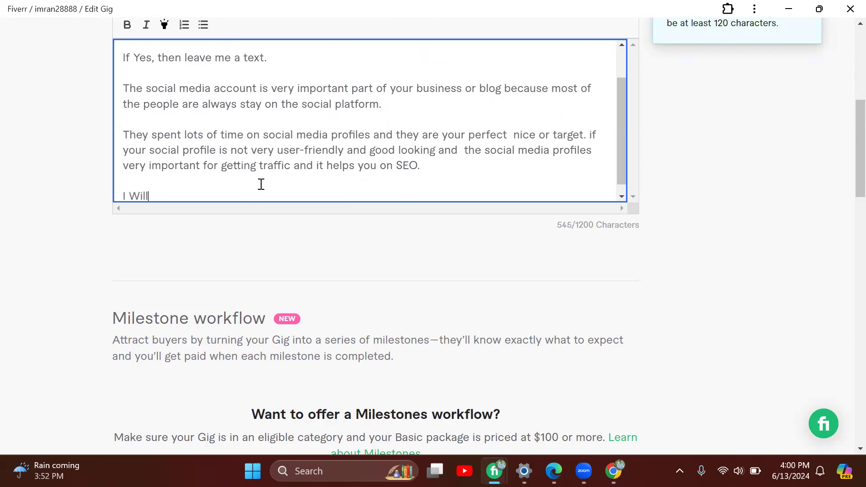
type(" Create:")
key("Return")
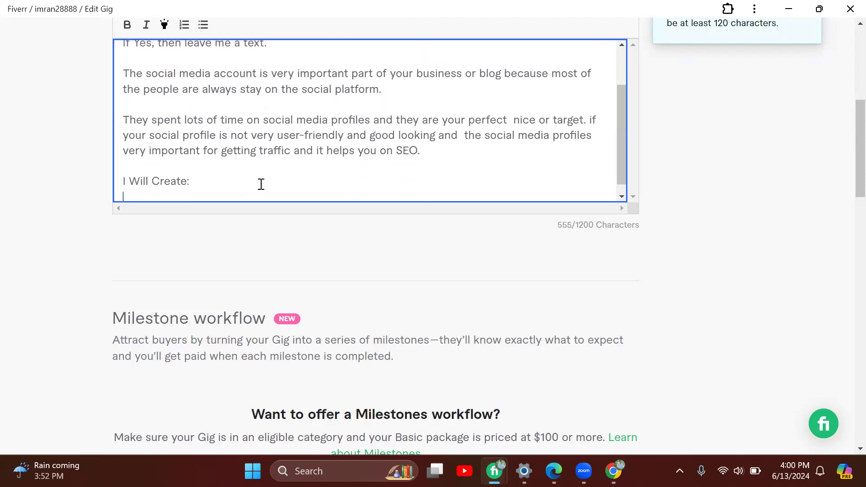
type("*")
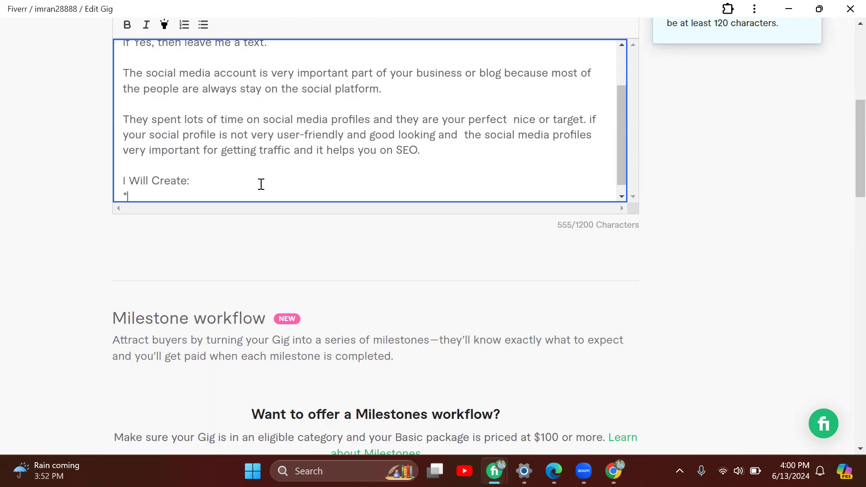
type("Youtube")
key("Return")
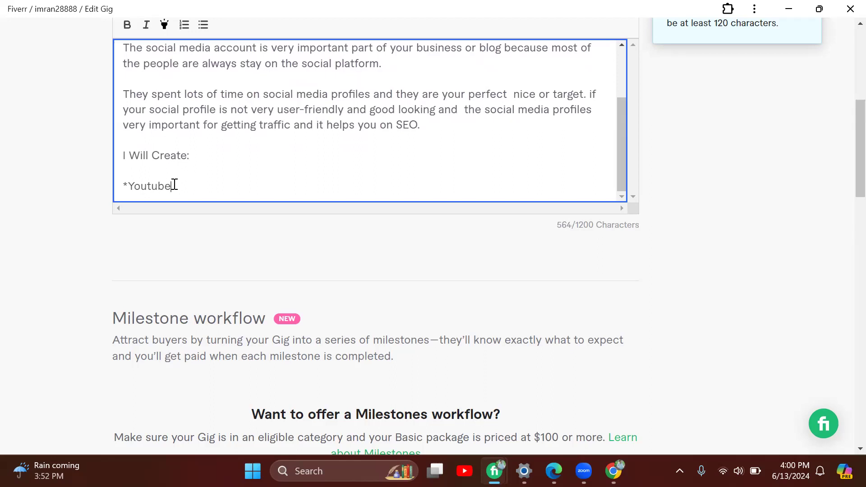
key("Return")
Try to add "Linkedin" as an indented bullet item below "*Youtube", and delete that bullet.
type("*Youtube •")
type(" Linkedin")
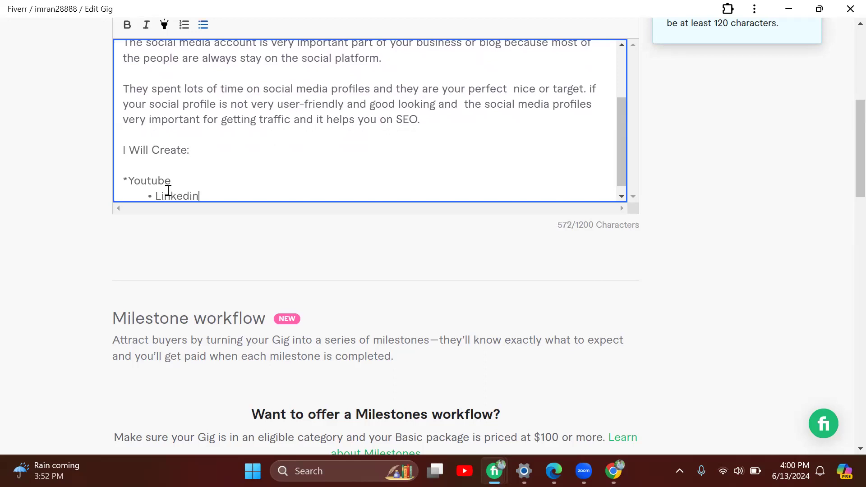
left_click(149, 195)
key("super+z")
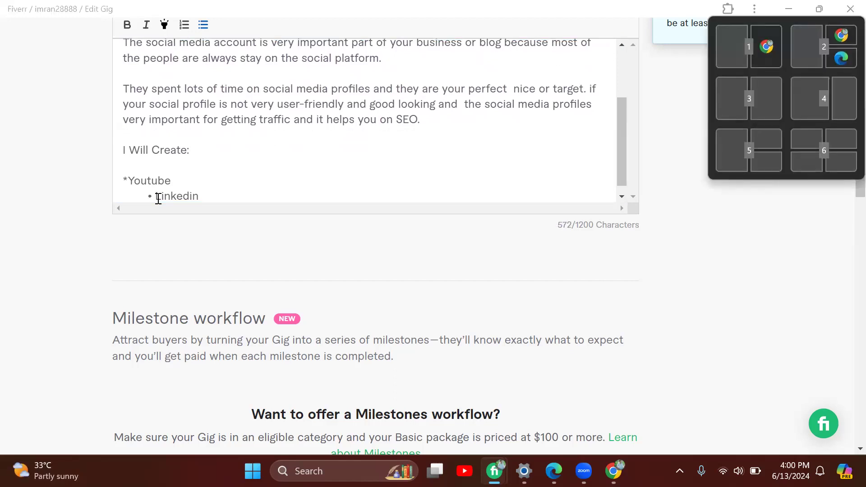
left_click(209, 194)
left_click_drag(211, 194, 146, 193)
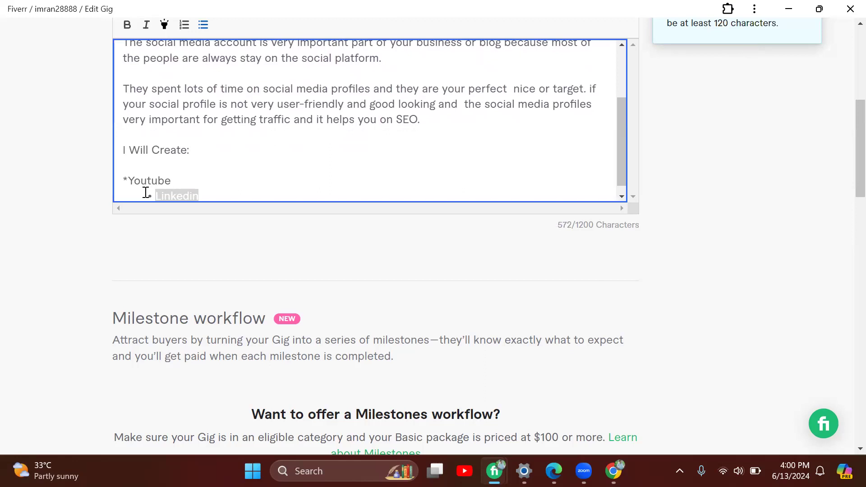
key("BackSpace")
key("BackSpace")
type("=")
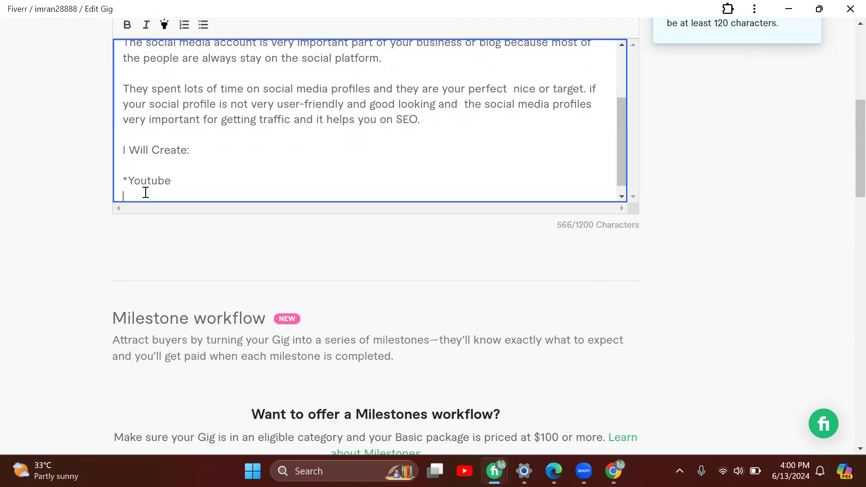
Add "*Linkedin", "*Instagram" and "*Twitter" on separate lines below "*Youtube" in the gig description.
type("*")
key("BackSpace")
type("*Linkedin")
key("Return")
type("*")
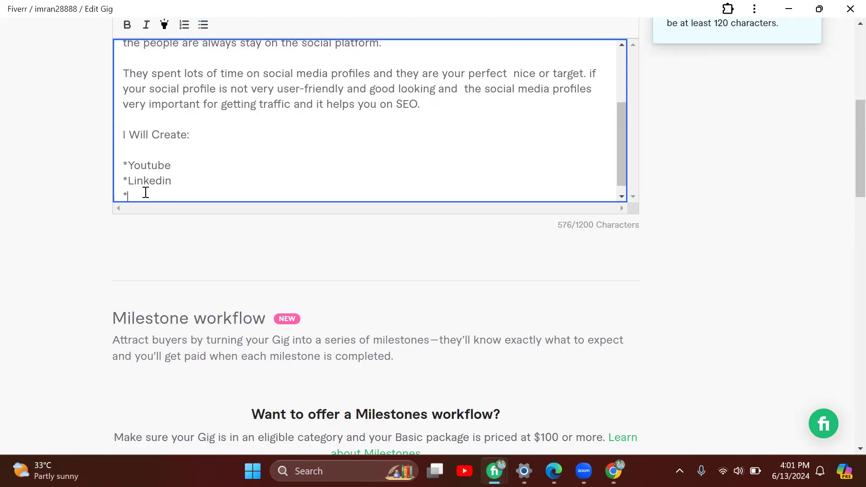
type("Instagram")
key("Return")
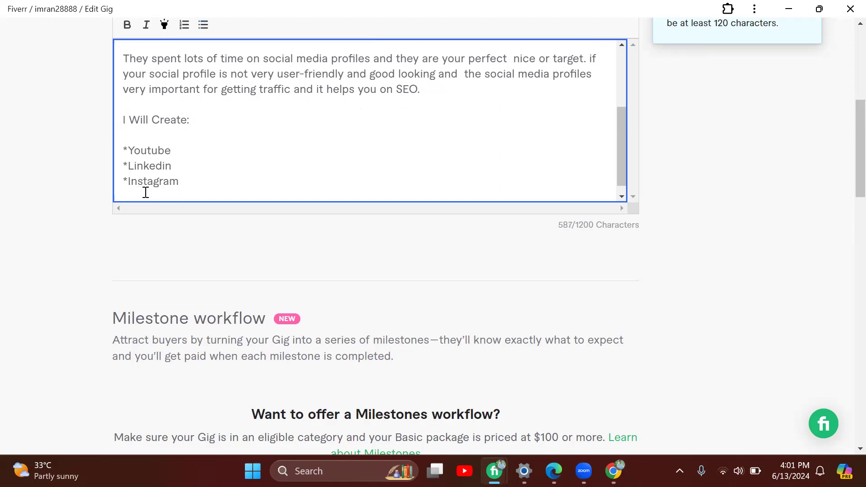
type("*")
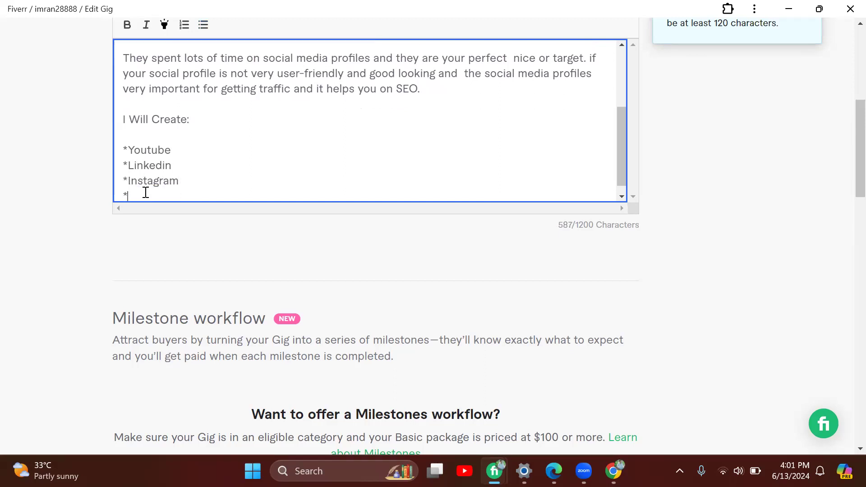
type("Twitter")
key("Return")
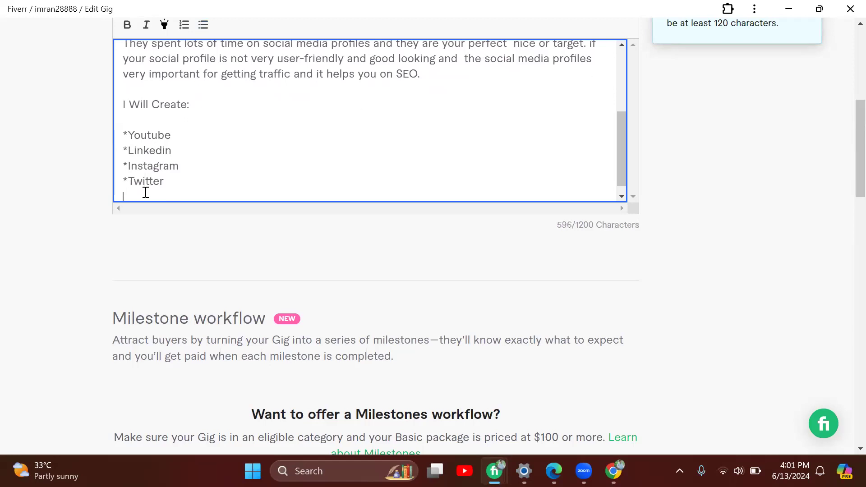
Finish the profile list with "*Facebook" and a closing line reading "and more...".
type("*Fa")
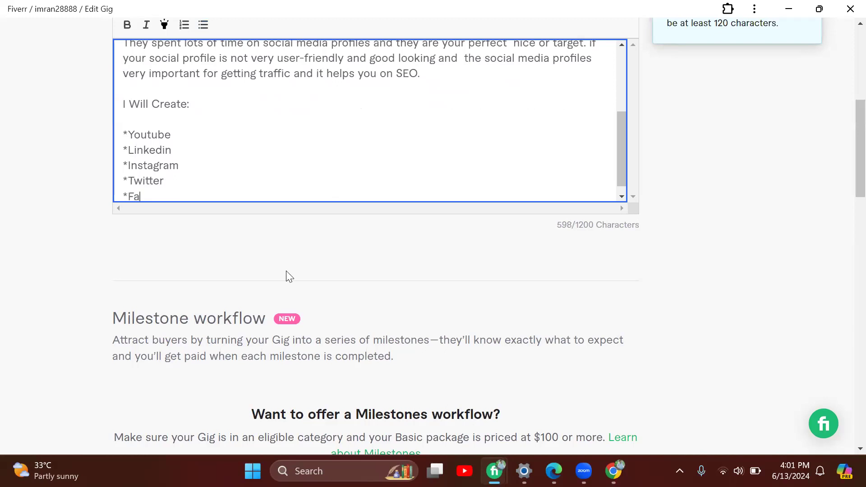
type("cebook")
key("Return")
type("and more...")
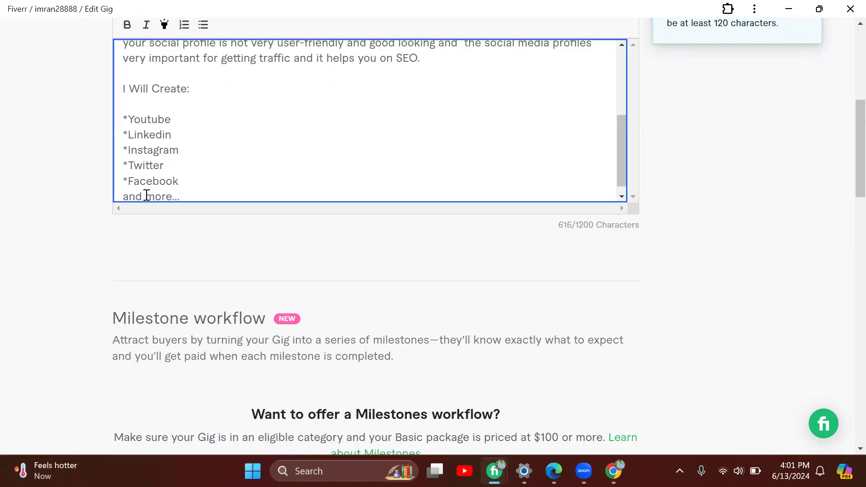
scroll(179, 173, "down", 1)
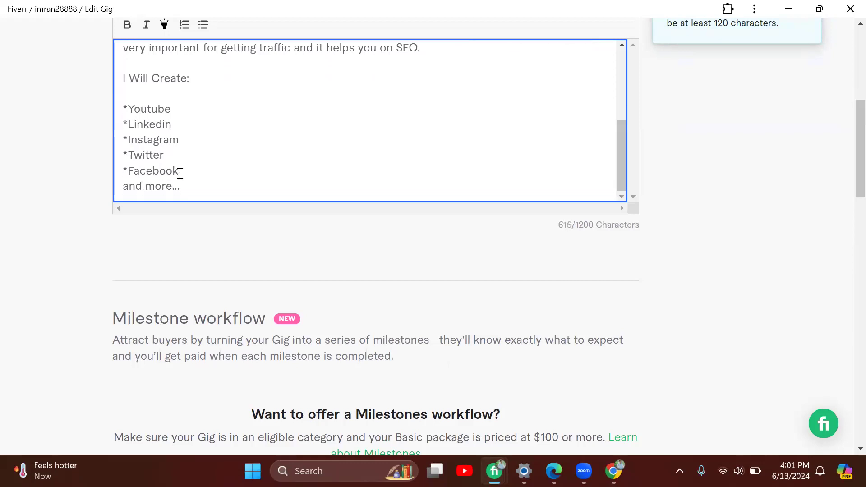
type(".")
Add the heading "My Service:" below the profile list, separated from it by one blank line.
key("Return")
key("Return")
key("Return")
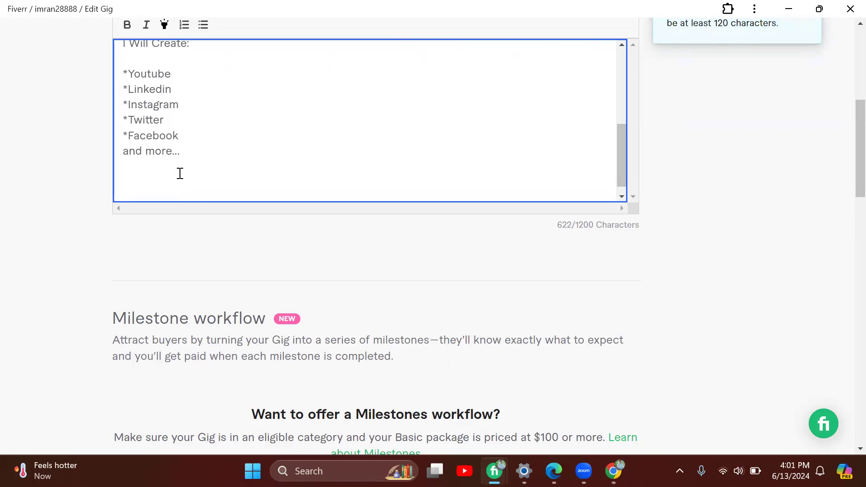
key("BackSpace")
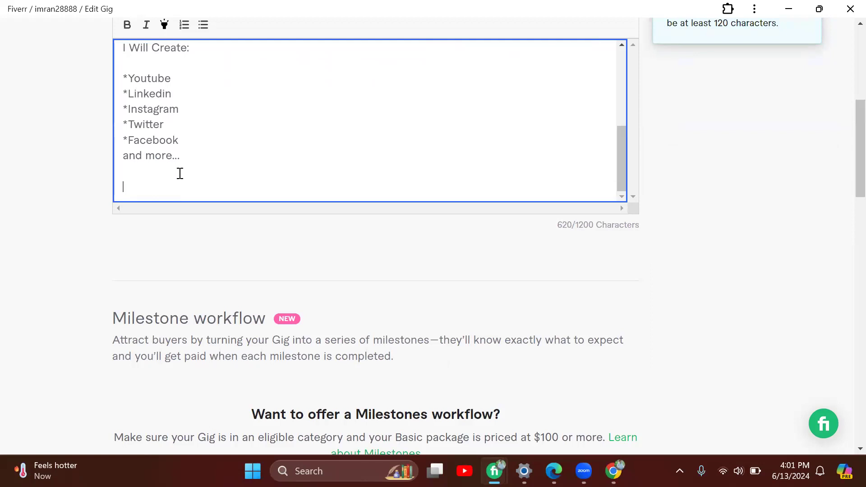
type("My Services")
key("BackSpace")
type(":")
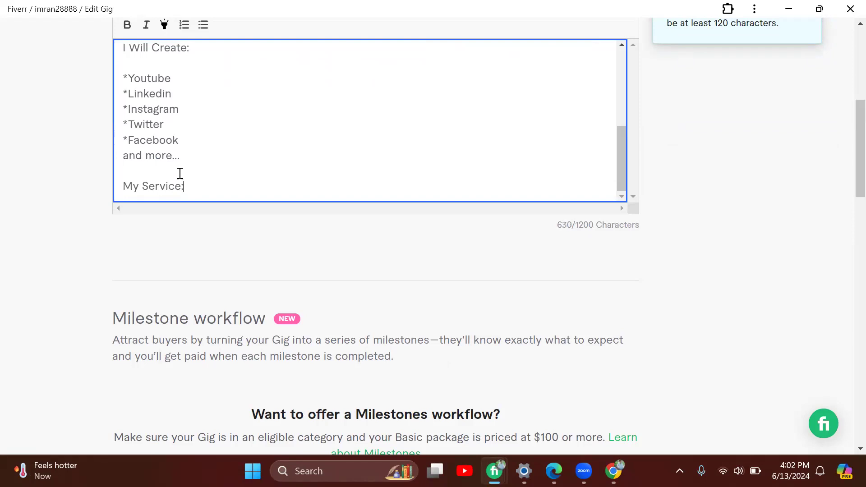
key("Return")
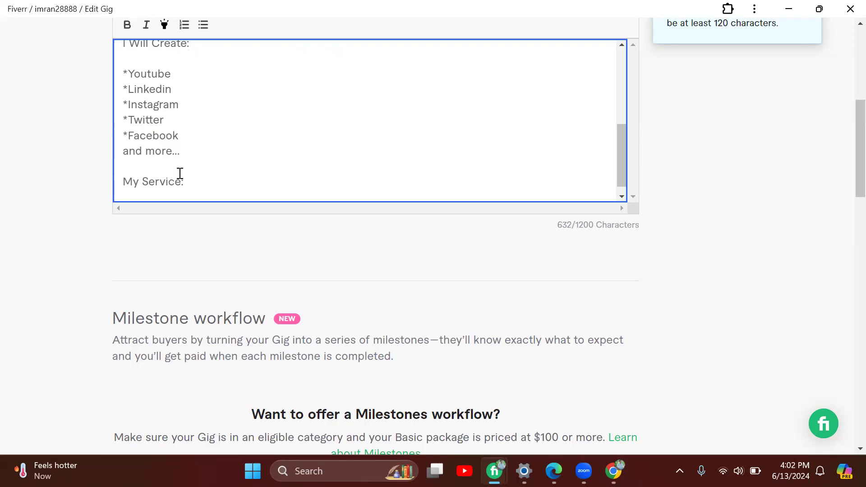
Write the first service line under the heading as "Creating Facebook Business Page or fb fan page".
type("Creatting")
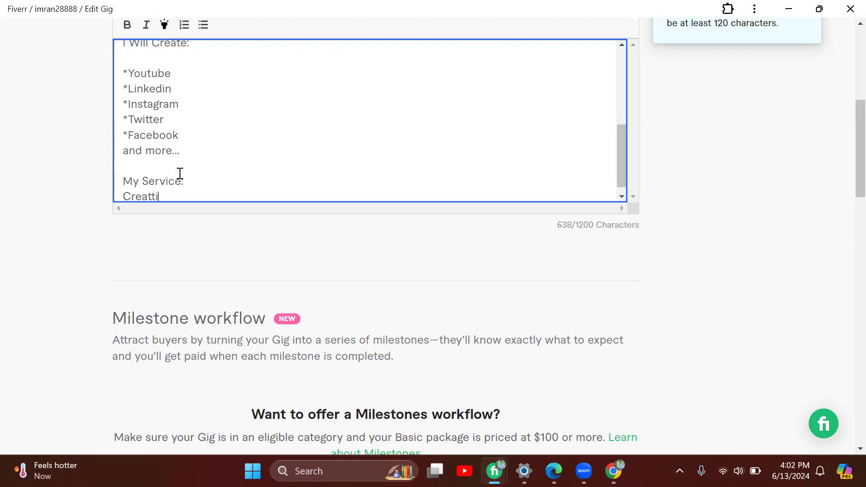
key("BackSpace")
key("BackSpace")
key("BackSpace")
key("BackSpace")
type("ing Facebook Business Page")
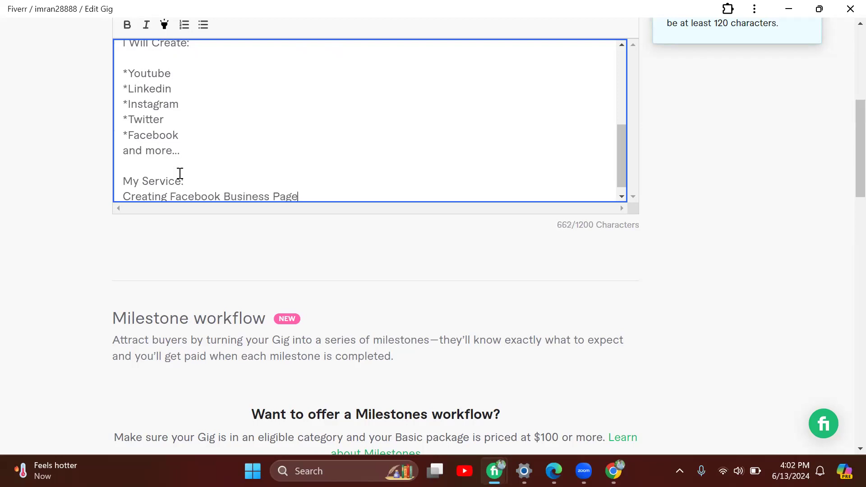
type(" or fb fan page")
scroll(180, 173, "down", 1)
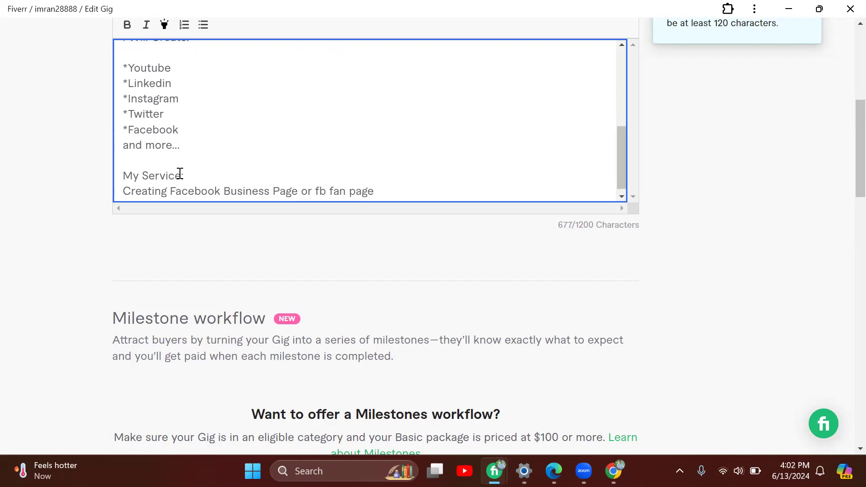
Capitalize "fb" as "FB" in the first service line.
left_click(321, 185)
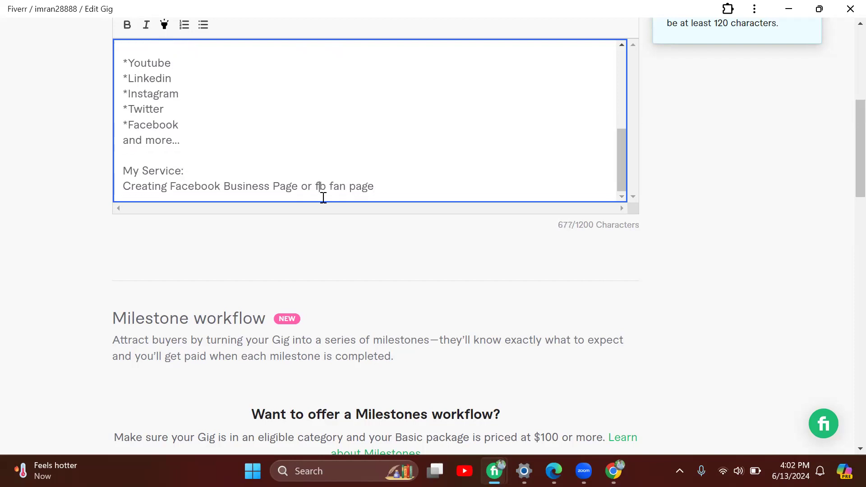
key("BackSpace")
key("Delete")
type("FB")
Add a second service line reading "Creating Business Page".
left_click(379, 188)
key("Return")
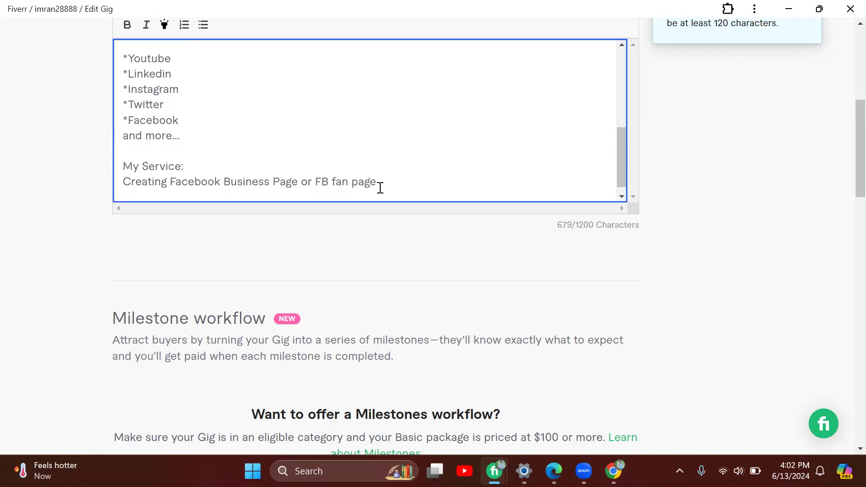
type("Creatting")
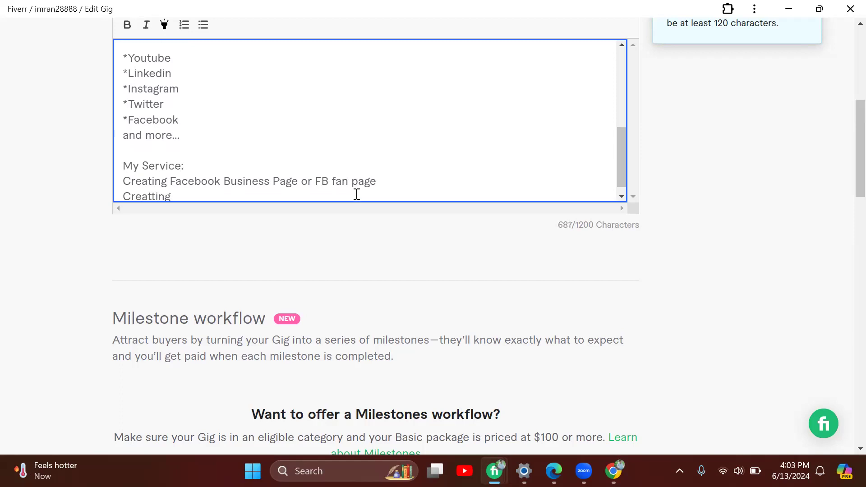
left_click(154, 198)
key("BackSpace")
left_click(178, 194)
type("Business Page")
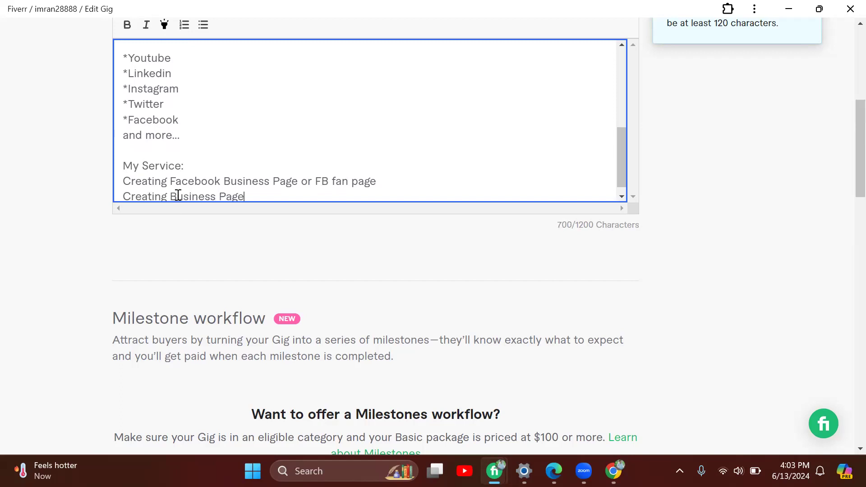
Extend the second service line with "or Company Page".
left_click_drag(170, 195, 243, 196)
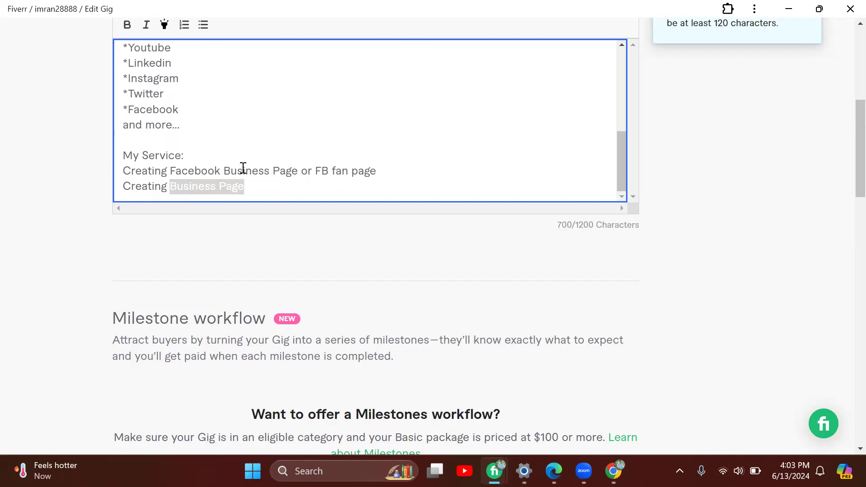
left_click(253, 185)
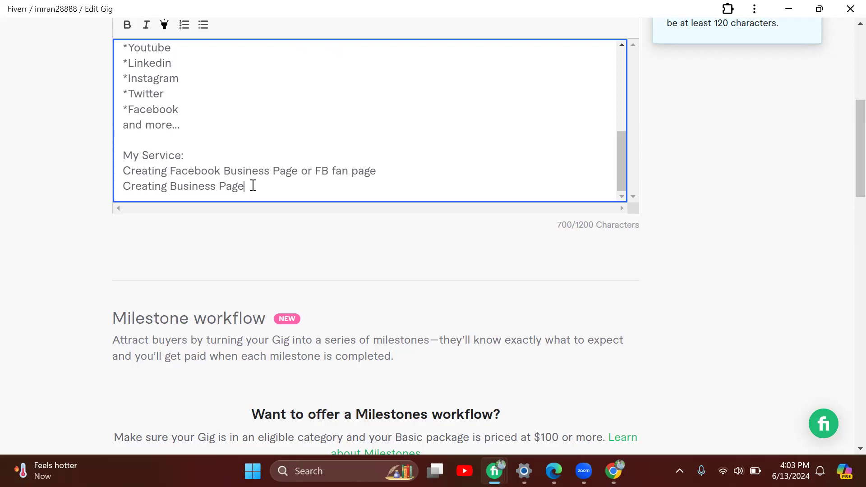
type("or Companyu")
key("BackSpace")
type("Page")
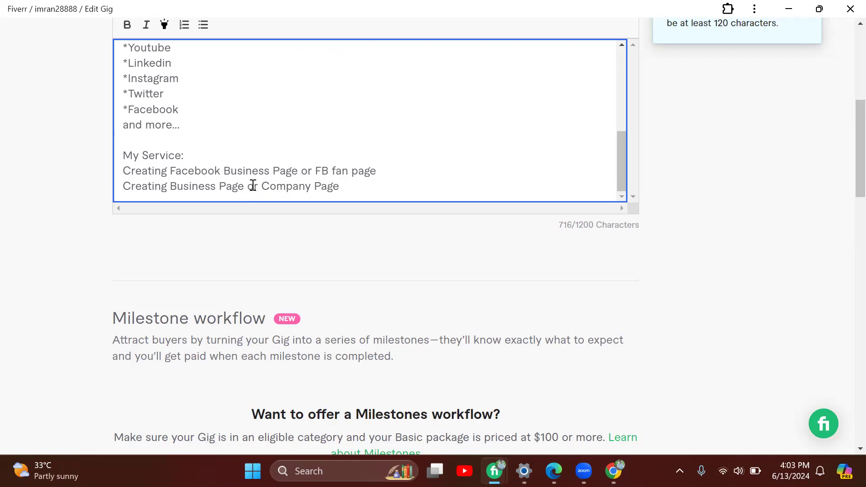
Add a third service line reading "ADD your logo, banner and story".
key("Return")
type("ADD")
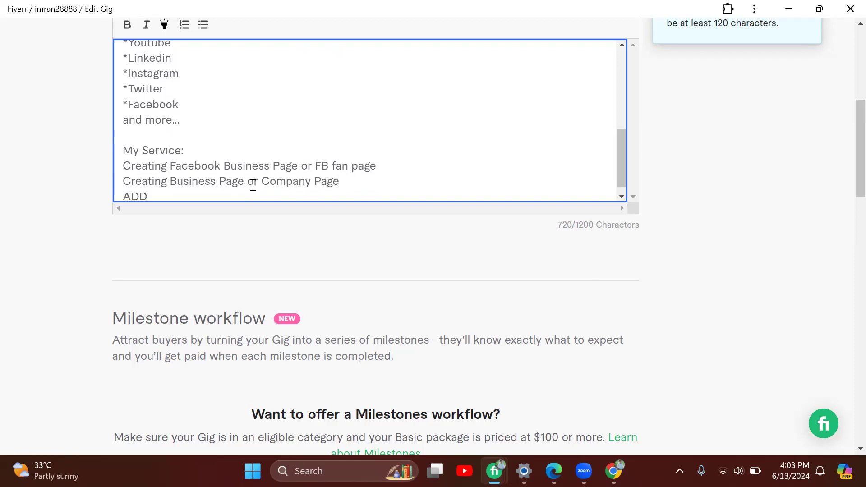
type(" your logo")
type(", banner")
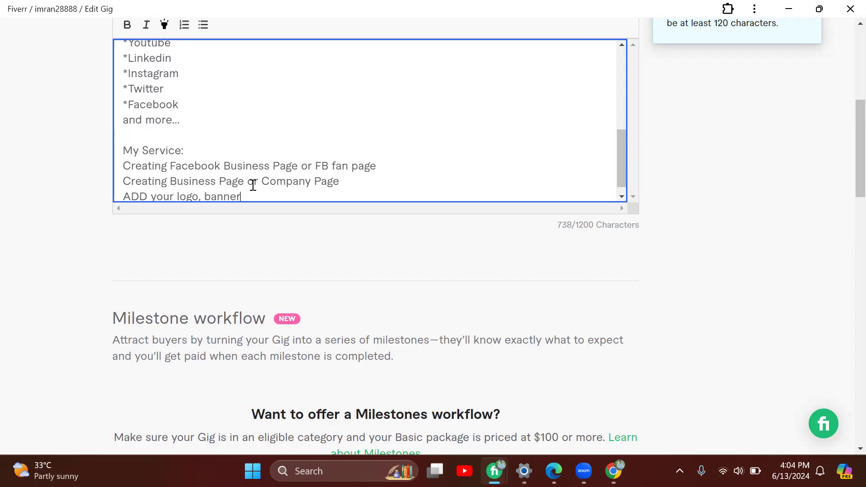
type("and story")
Insert "reels" into the third service line so it reads "ADD your logo, banner, reels and story".
left_click(265, 196)
key("BackSpace")
key("BackSpace")
key("BackSpace")
key("BackSpace")
key("BackSpace")
key("BackSpace")
type(", reels and")
left_click(328, 198)
key("Return")
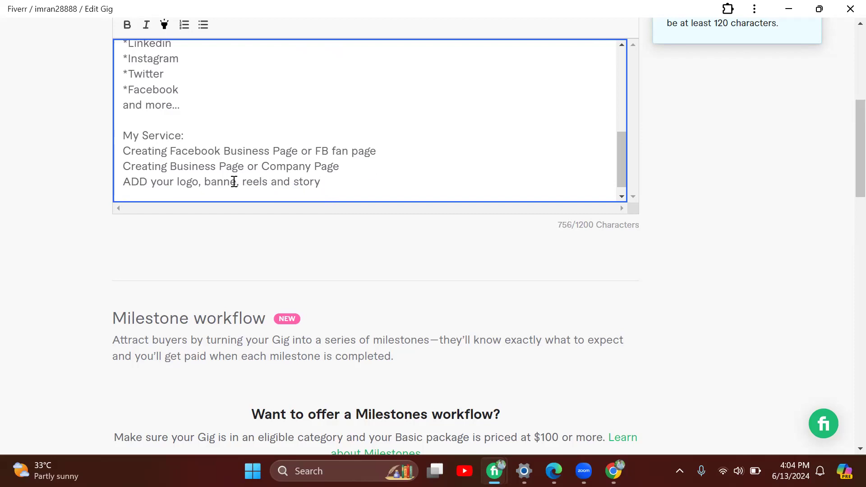
type("r")
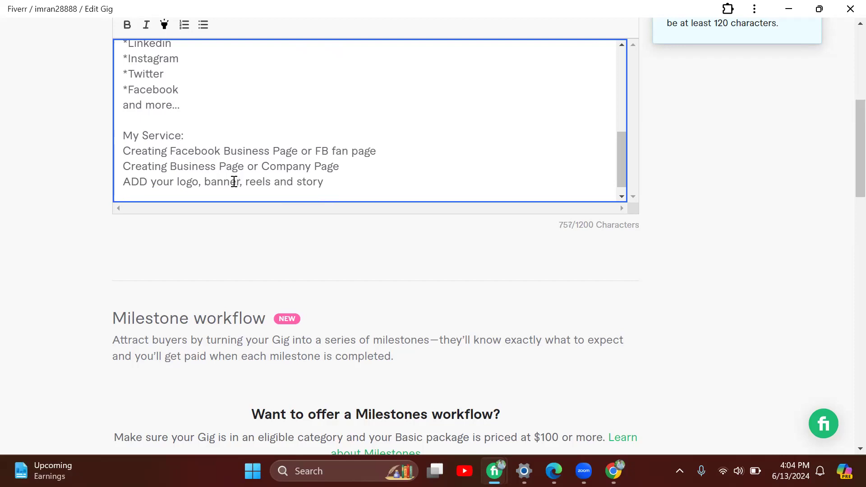
Add a fourth service line reading "Design Business Related Attractive cover", correcting the misspelled "Business".
left_click(330, 182)
key("Return")
type("Desig")
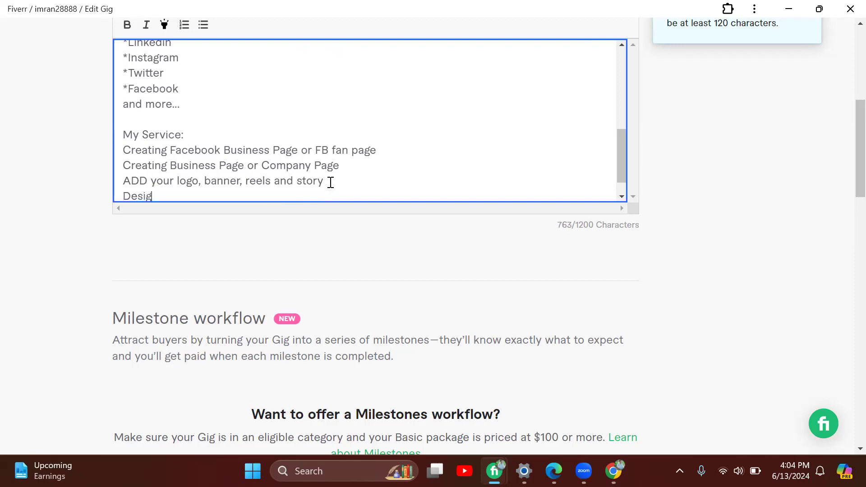
type("n Busoness")
left_click(185, 197)
key("BackSpace")
type("i")
left_click(223, 196)
type("Related Attra")
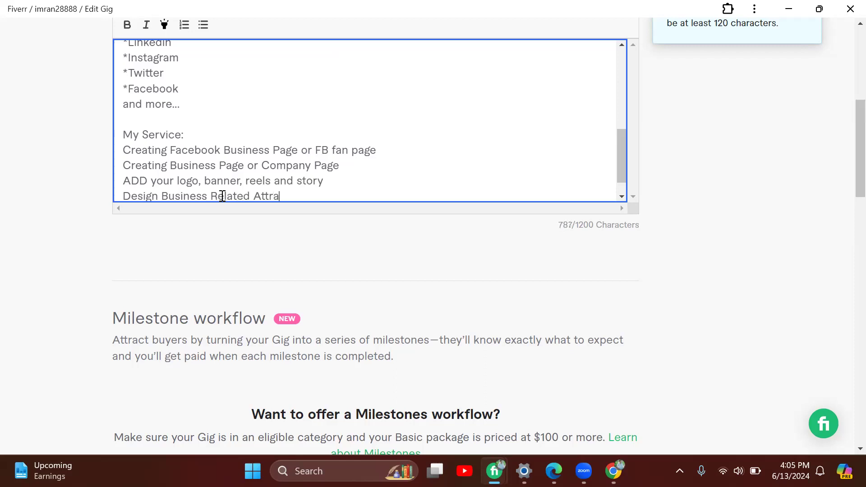
type("ctive cover")
key("Return")
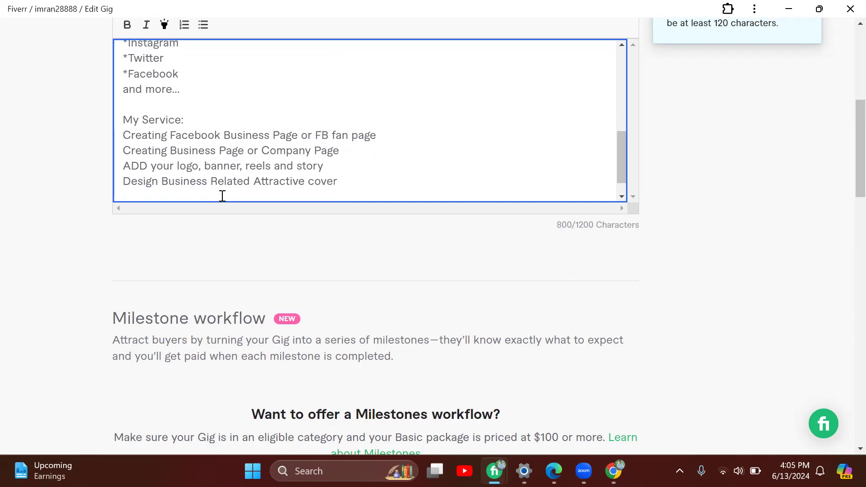
Add a fifth service line reading "Add Product and CTA Button".
type("Add")
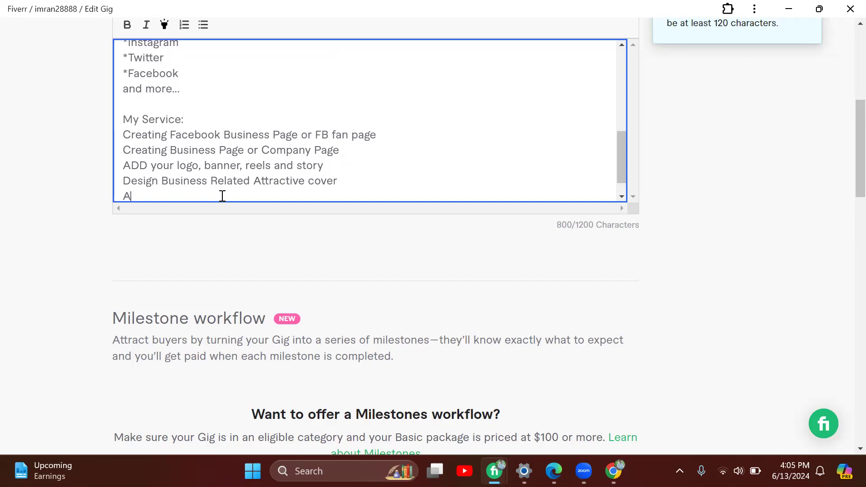
key("BackSpace")
key("BackSpace")
type("dd Product and")
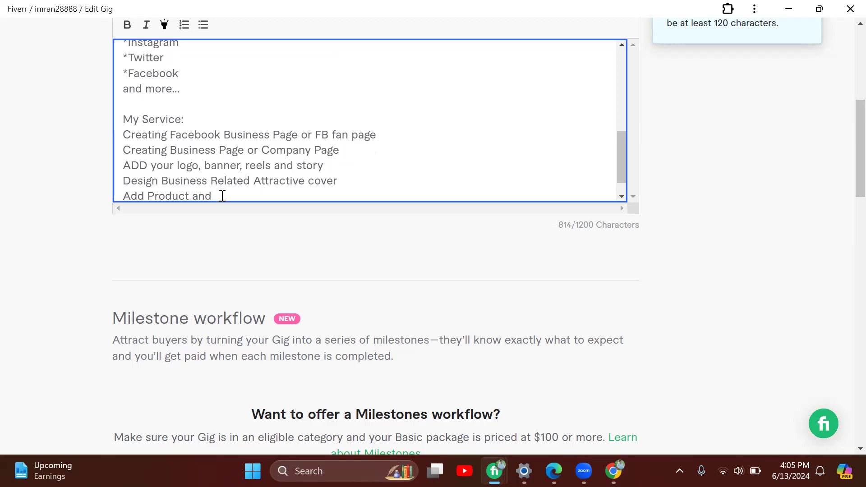
type(" CTA Button")
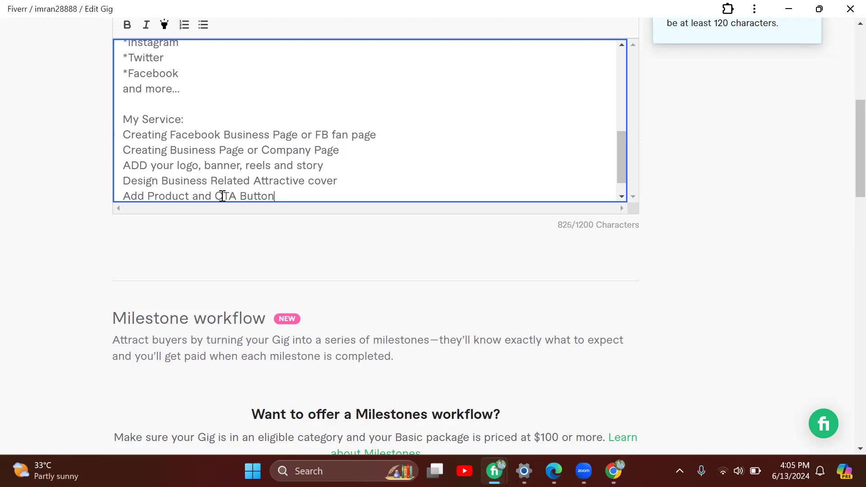
key("Return")
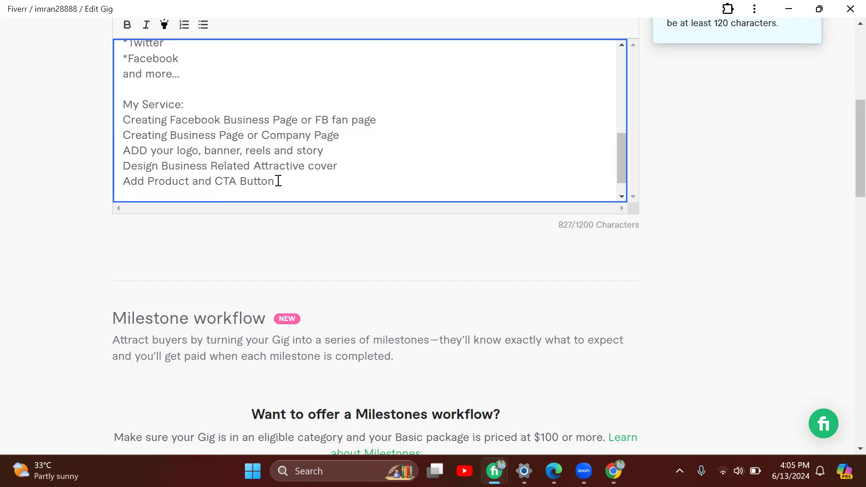
Append "(Shop Now, Book Now, Contact Us, Strat Order, Watch Now" to the CTA Button service line, with "Watch" capitalized.
type("(Shop Now, Book Now")
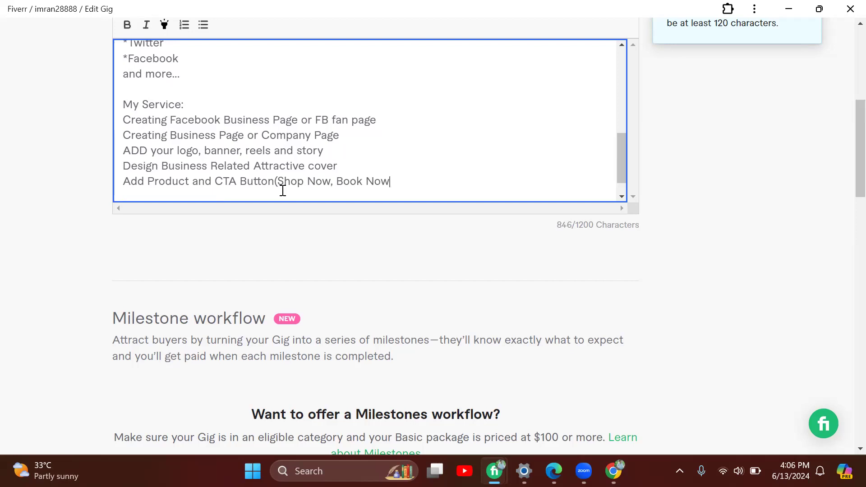
type(", Contact Us,")
type("Strat")
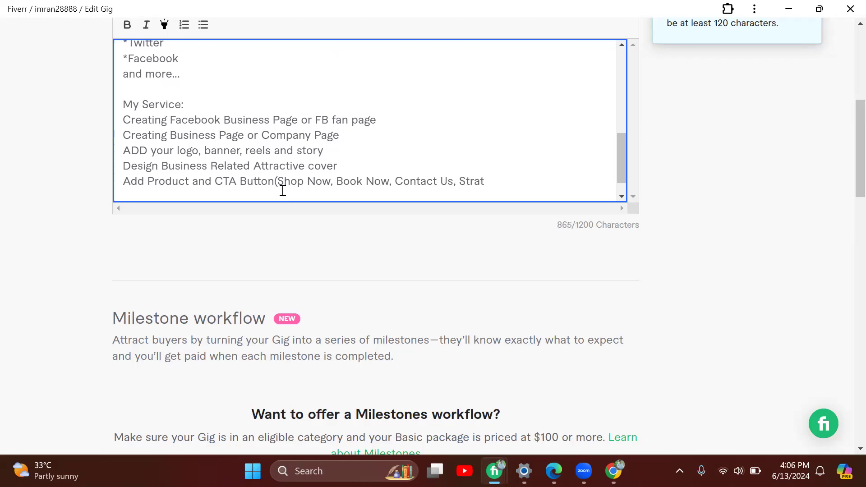
type(" Order,")
type("watc")
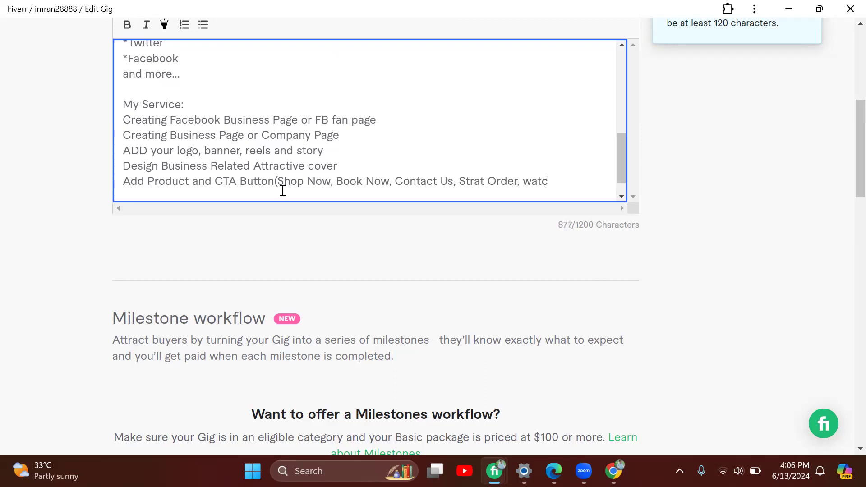
type("h Now")
left_click(532, 189)
key("BackSpace")
type("W")
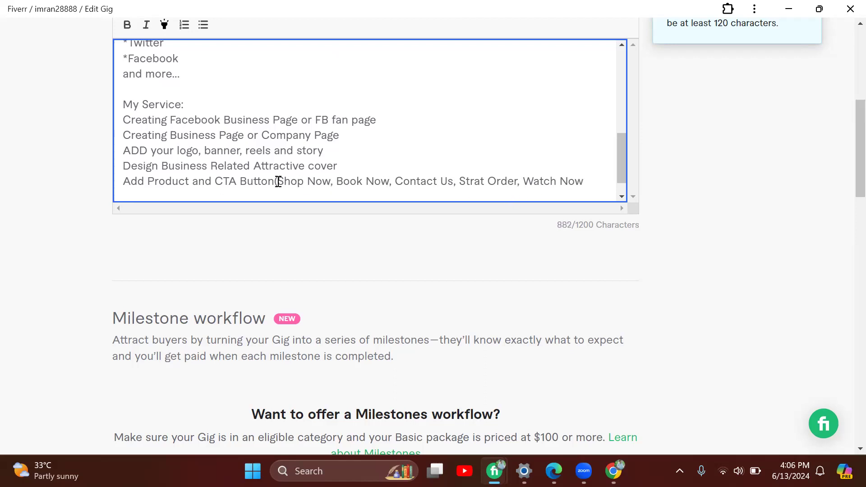
Insert a space before the opening parenthesis in the CTA Button line and correct "Strat" to "Start".
left_click(275, 182)
left_click(479, 182)
key("Right")
key("BackSpace")
key("BackSpace")
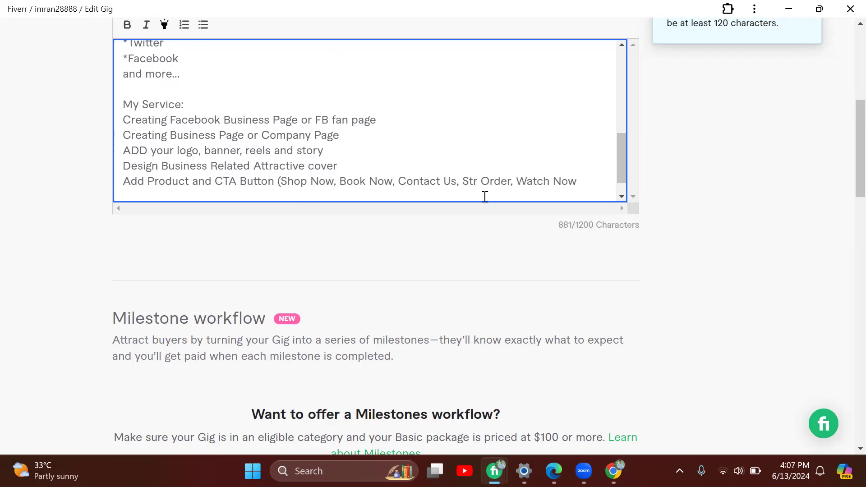
type("a")
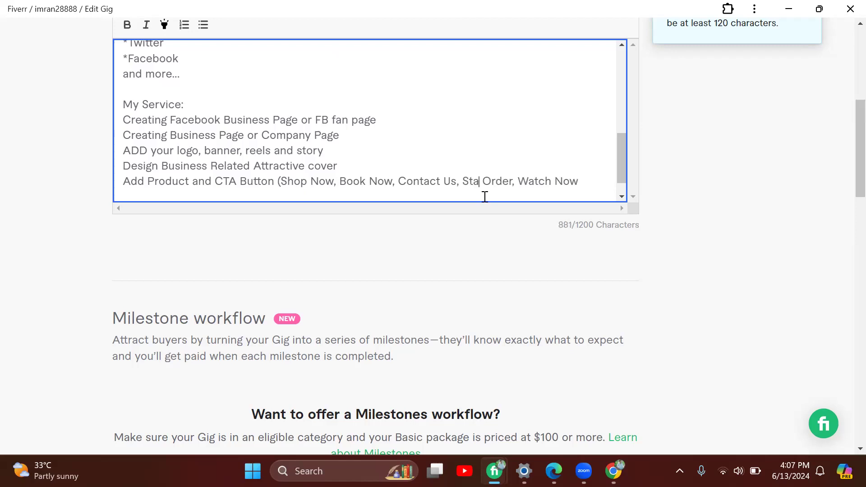
type("rt")
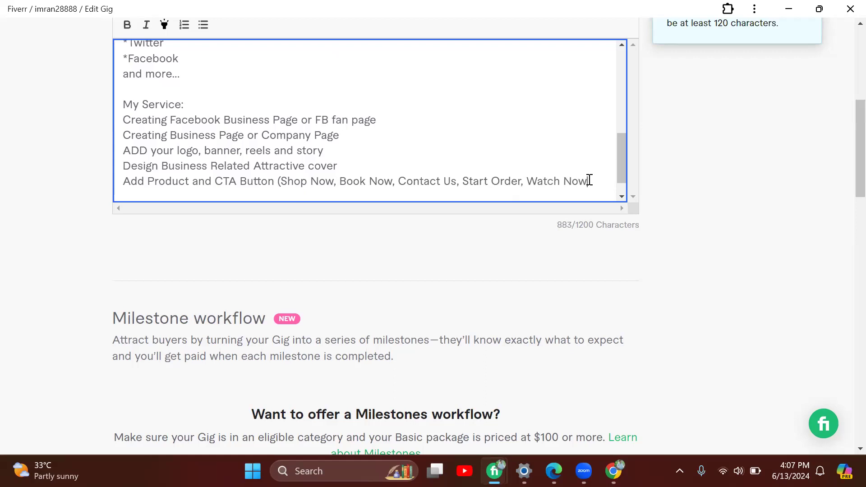
Extend the CTA Button examples with ", Play Now and more)" and start a new line below.
type(", Play Game")
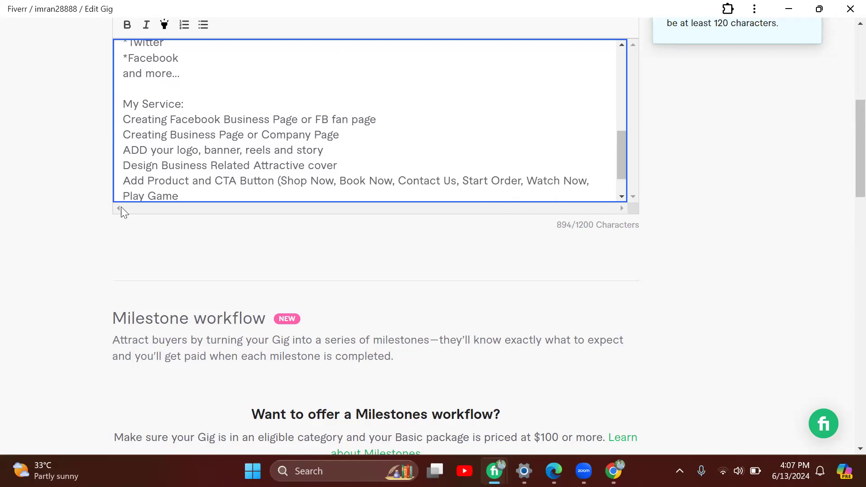
key("BackSpace")
left_click(186, 193)
key("BackSpace")
key("BackSpace")
key("BackSpace")
key("BackSpace")
type("Now and more")
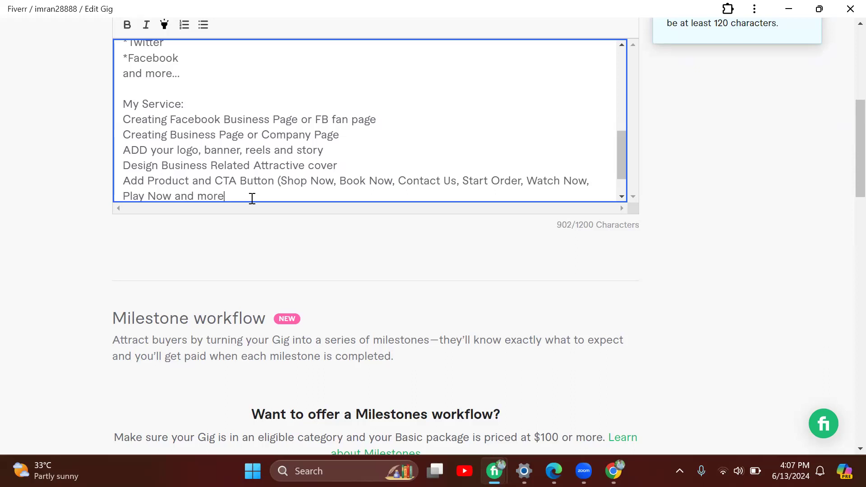
type(")")
key("Return")
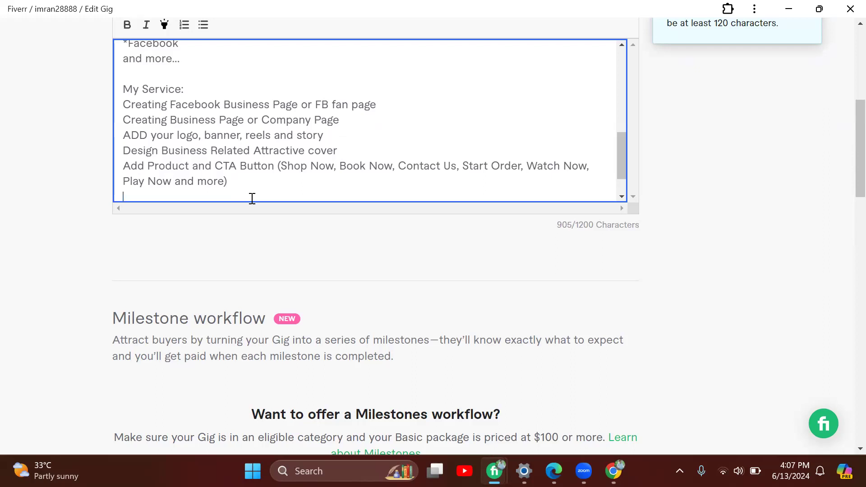
Add a sixth service line reading "Adding Clickable Website", with "Clickable" capitalized, and start a new line below.
type("Adding")
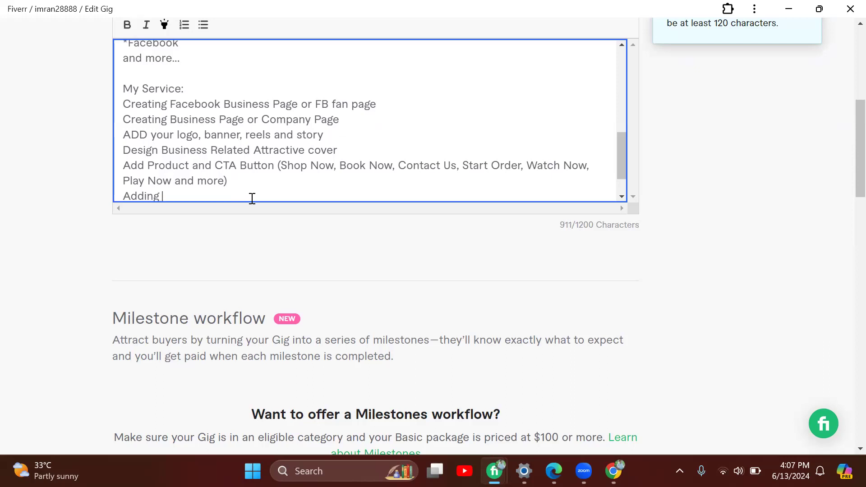
type("Website")
key("BackSpace")
key("BackSpace")
key("BackSpace")
key("BackSpace")
key("BackSpace")
key("BackSpace")
key("BackSpace")
type("clickable")
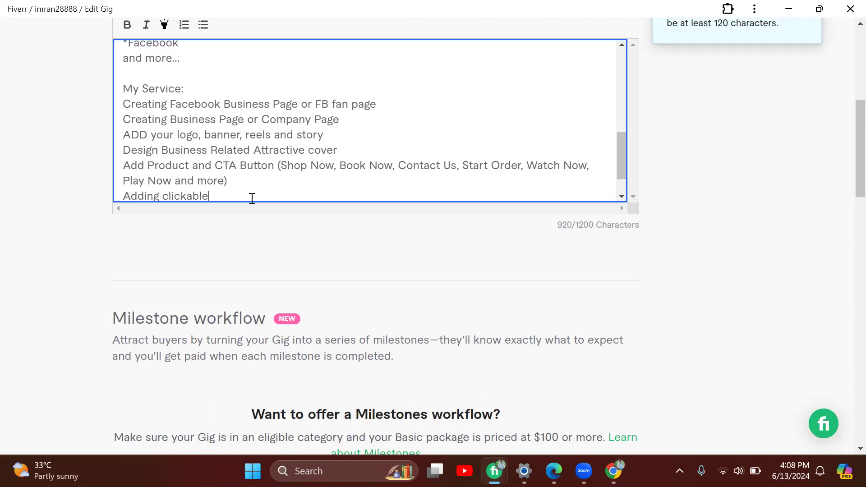
type(" Website")
key("BackSpace")
type("C")
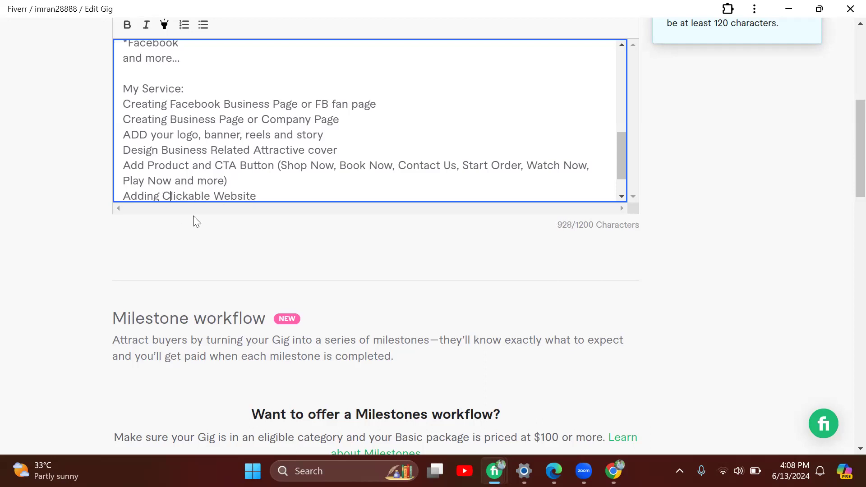
left_click(260, 196)
key("Return")
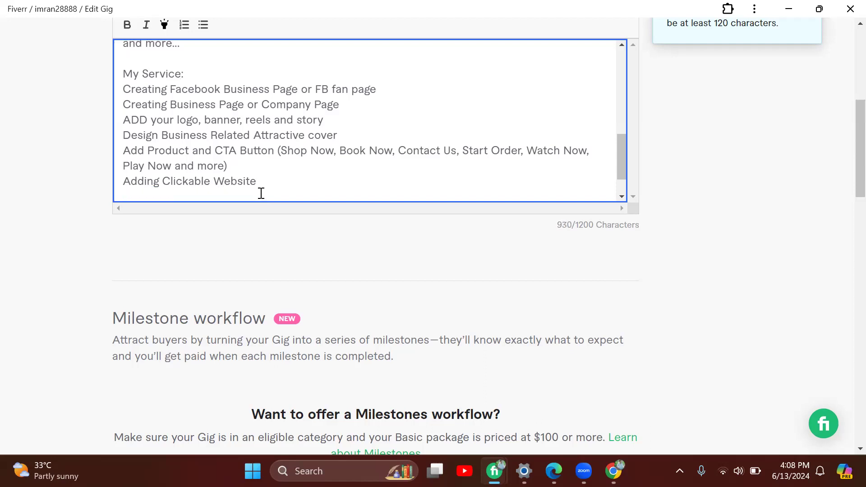
Add a seventh service line reading "Adding Instagram, Twitter, Linkedin, Pinterest, Youtube Tabs".
type("Adding")
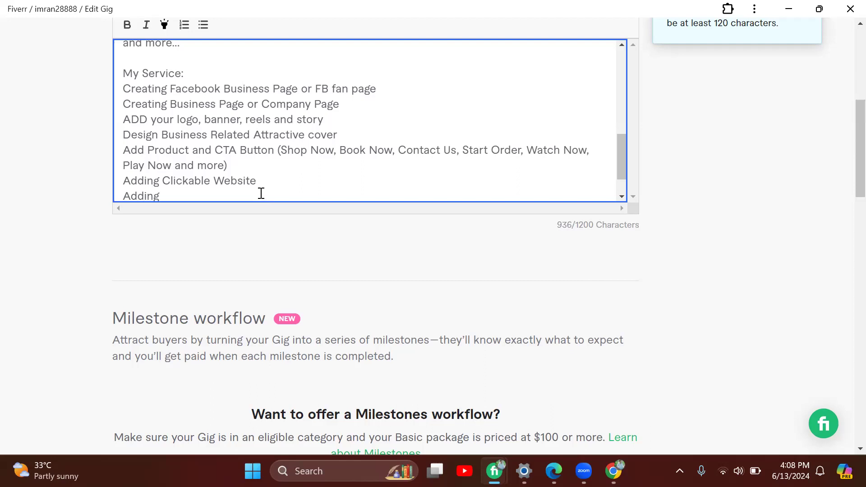
type("Instagram, Twitter")
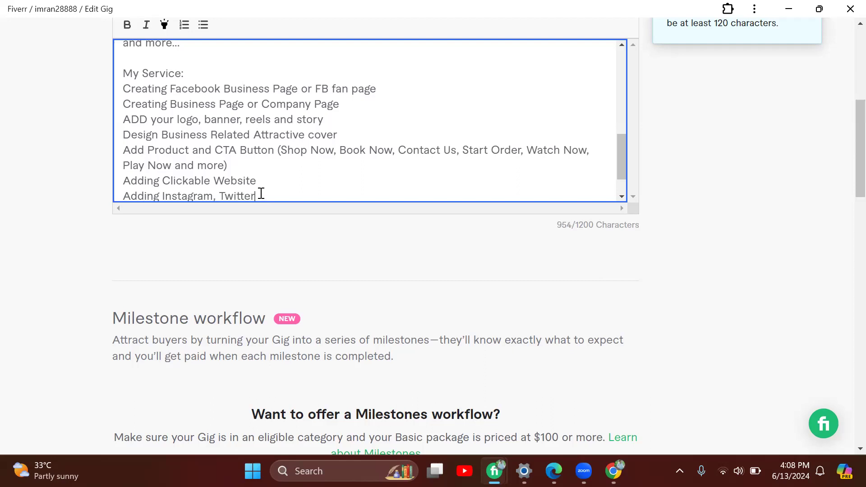
type(", Linkedin, Pinterest")
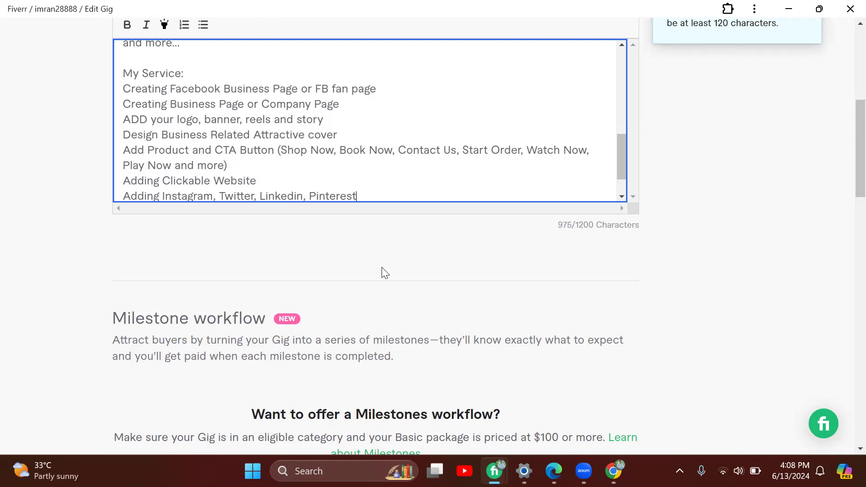
type(", Youtube Tabs")
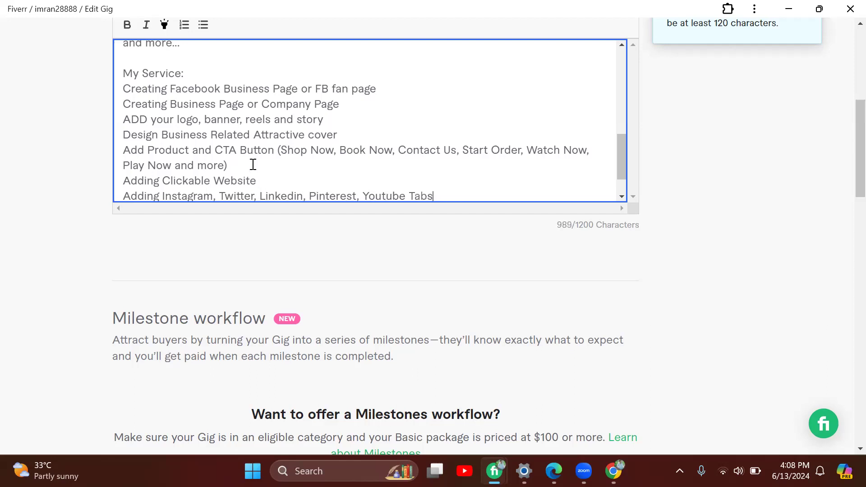
Add a "*Pinterest" line below "*Facebook" in the "I Will Create" list.
scroll(253, 165, "up", 10)
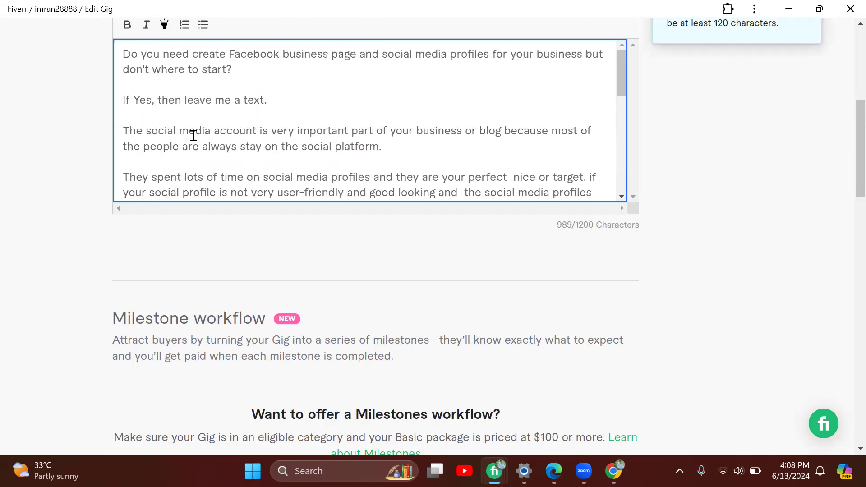
scroll(193, 135, "down", 10)
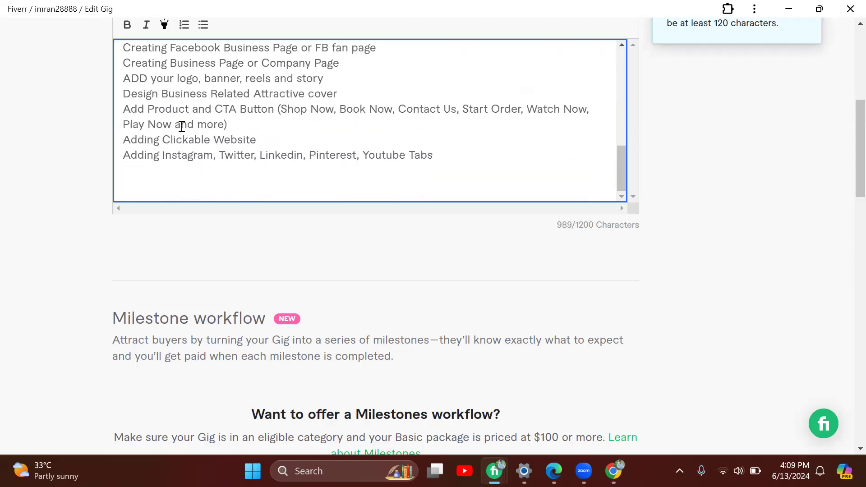
scroll(182, 126, "up", 10)
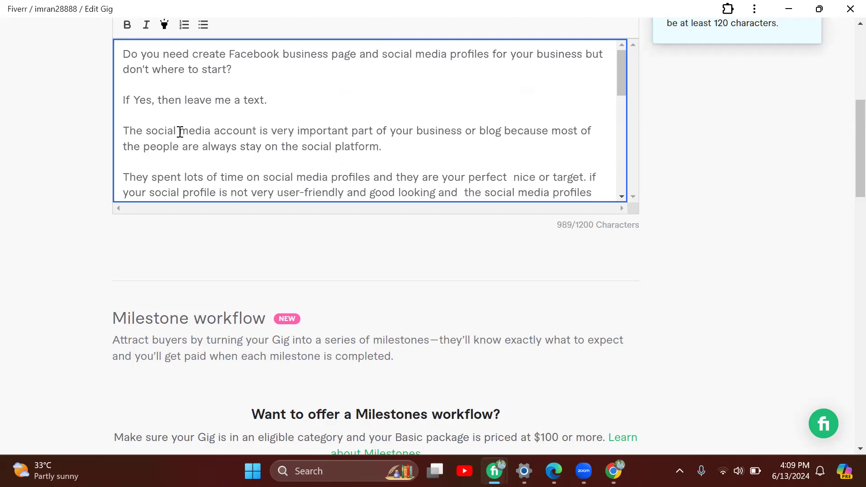
scroll(180, 131, "down", 10)
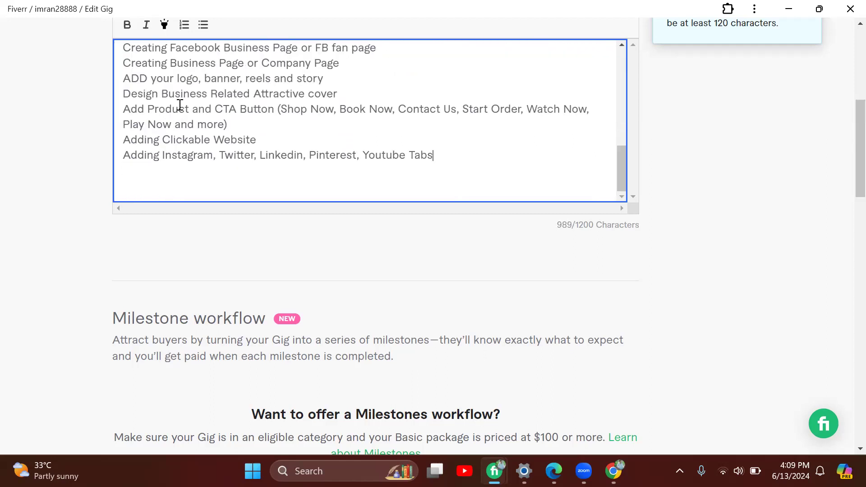
scroll(184, 94, "up", 6)
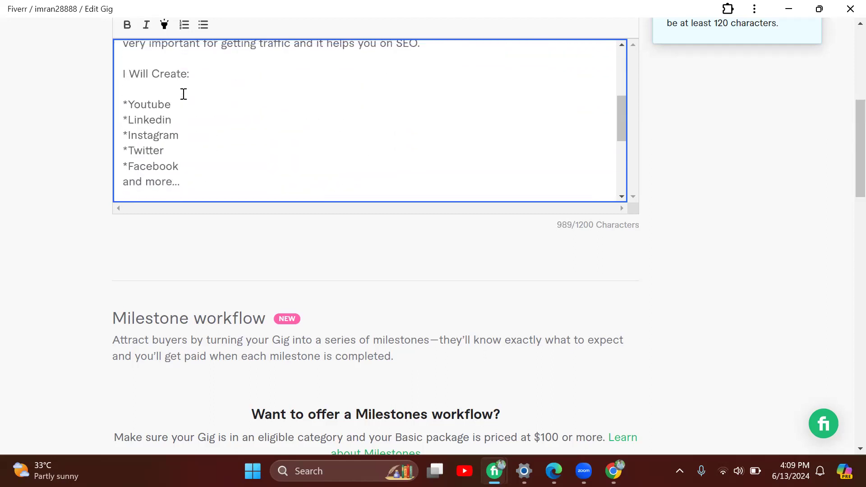
scroll(183, 93, "up", 1)
scroll(184, 94, "down", 4)
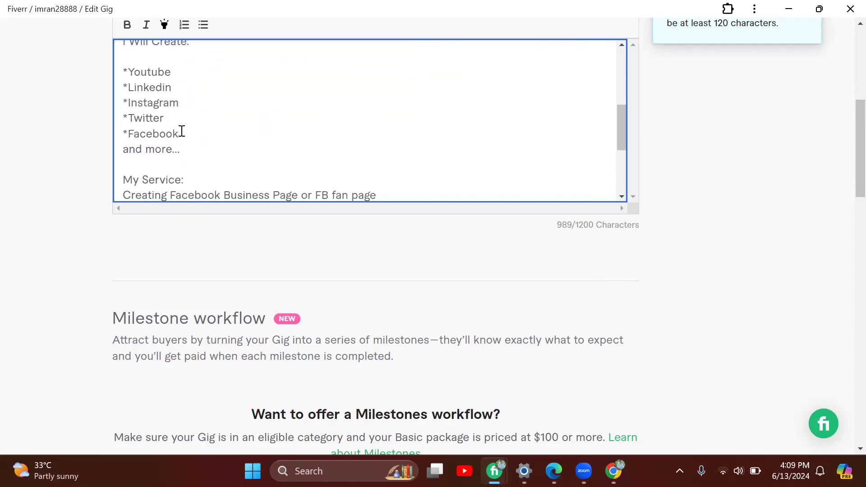
left_click(180, 133)
key("Return")
type("*")
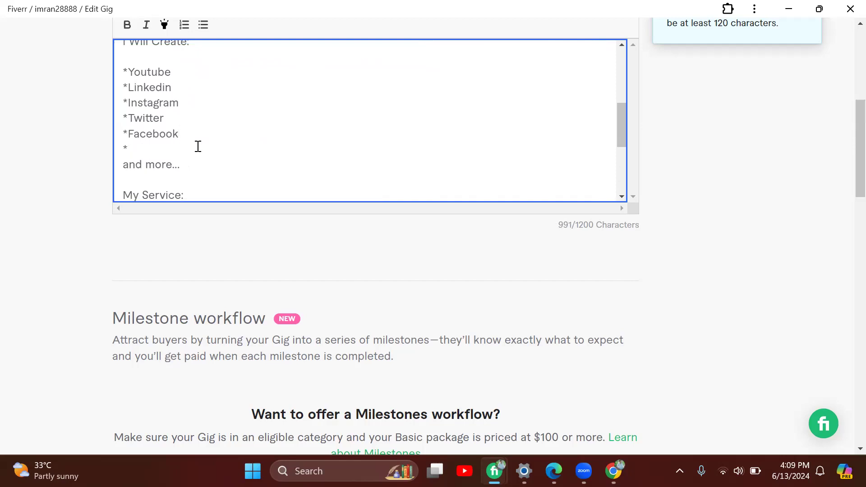
type("Pinterest")
Change "Tabs" to lowercase "tabs" at the end of the social media service line.
scroll(197, 146, "down", 3)
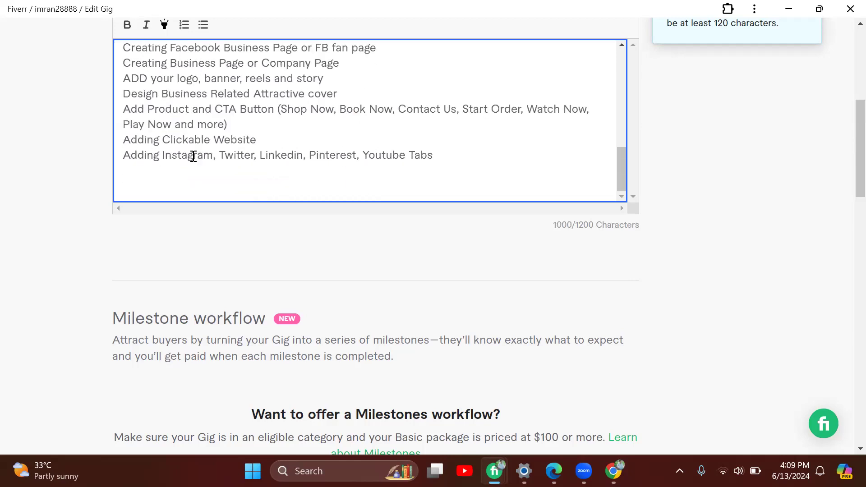
left_click(416, 161)
key("BackSpace")
type("t")
Add an eighth service line reading "Adding Information on Your Business", with "Business" capitalized.
left_click(439, 155)
key("Return")
type("Adding In")
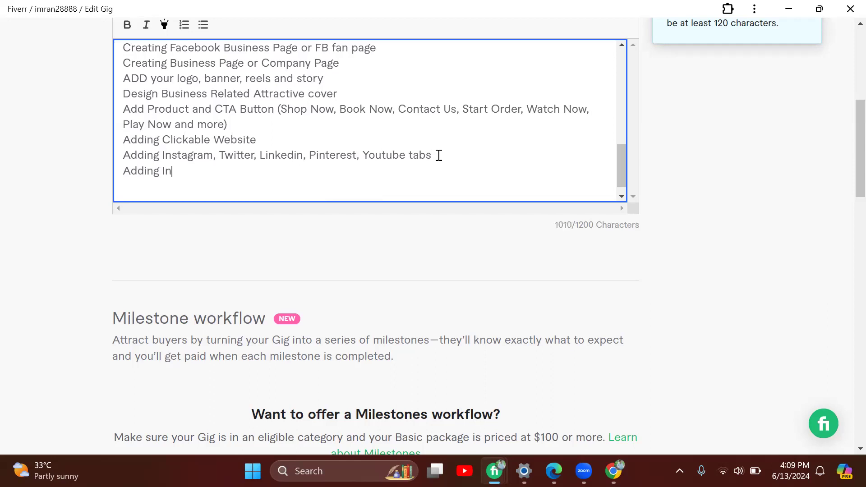
type("formation on")
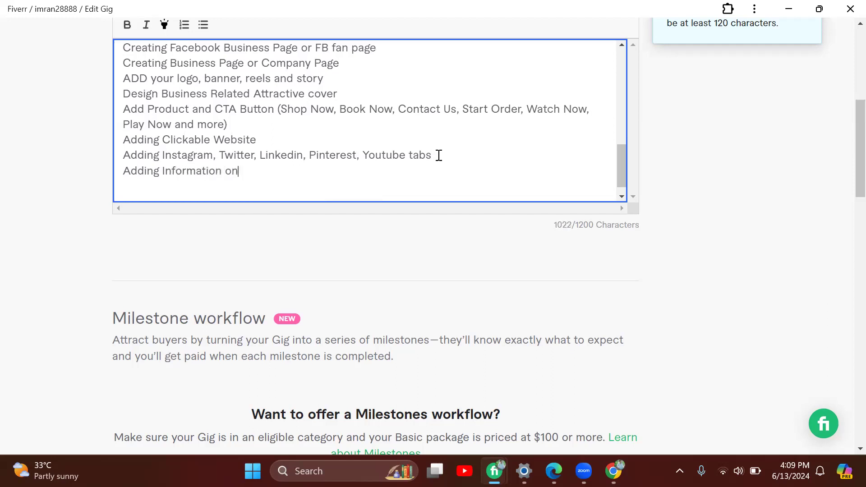
type(" Yo")
left_click(439, 156)
type("ur")
left_click_drag(432, 156, 475, 156)
key("BackSpace")
left_click(254, 175)
type("ur business")
left_click(274, 174)
key("BackSpace")
type("B")
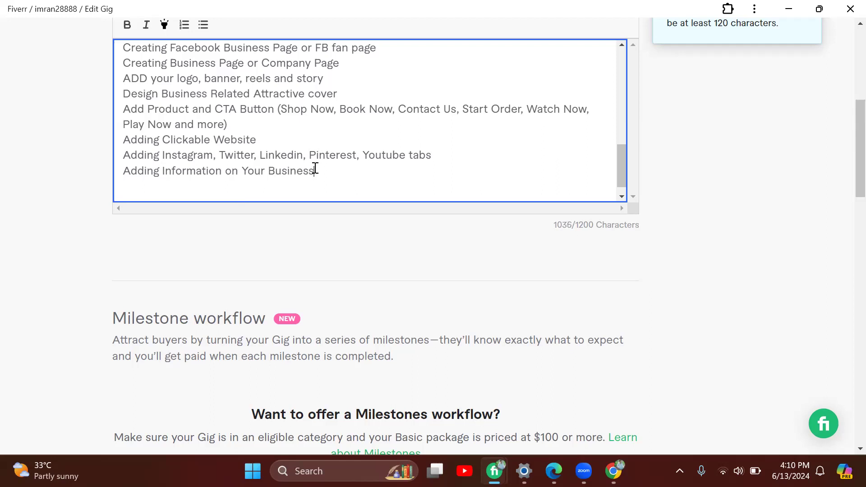
Add a ninth service line reading "You will get a custom URL for all your pages".
key("Return")
type("You will get a custom")
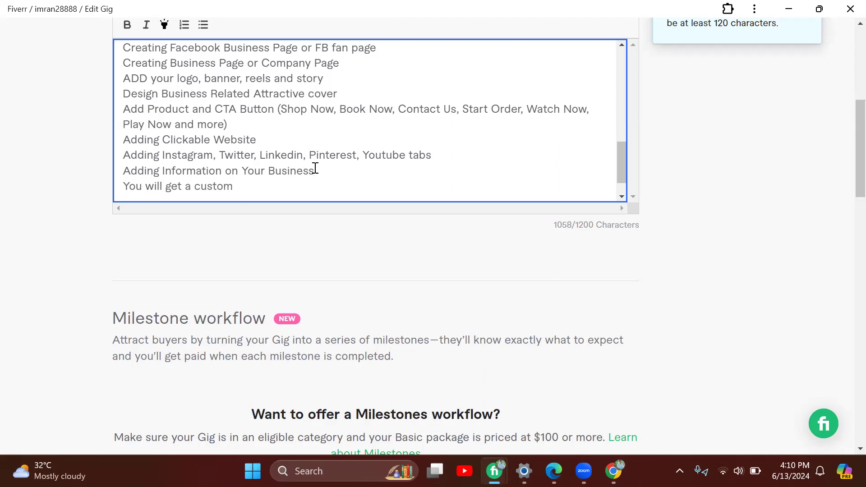
type(" URL for all ")
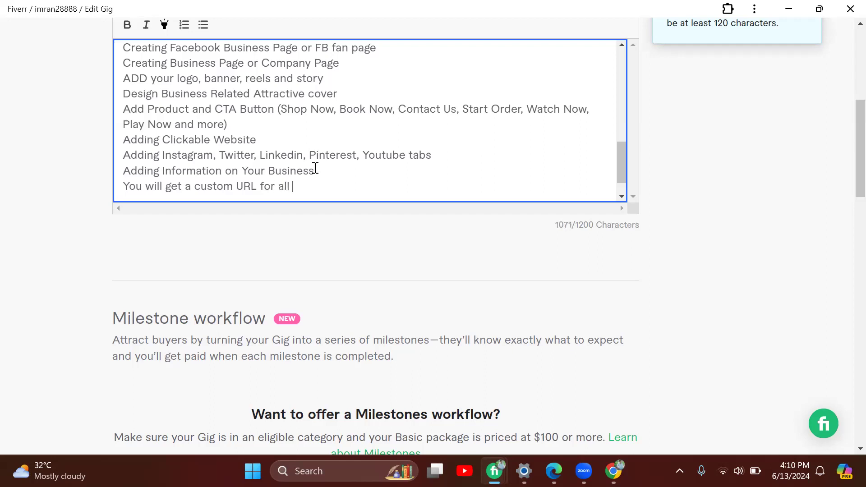
type("your")
type("pages")
Start a closing sentence reading "If you have any question" below the service list, separated by a blank line.
scroll(198, 104, "up", 3)
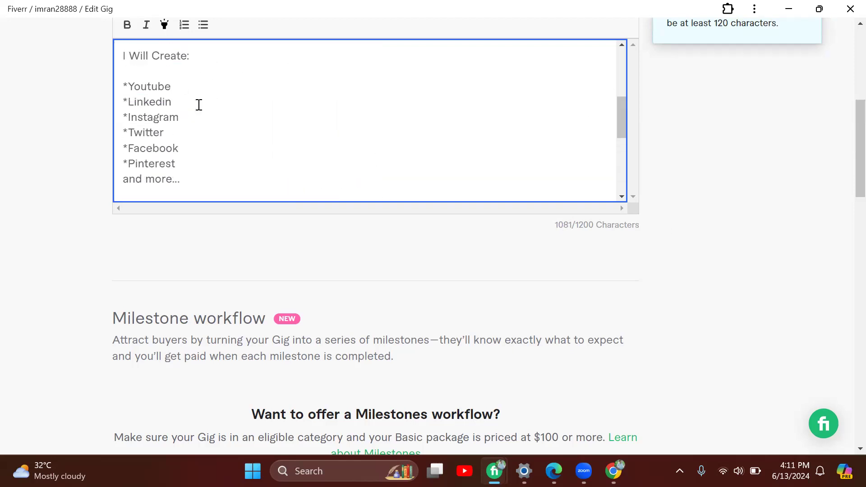
scroll(199, 104, "down", 5)
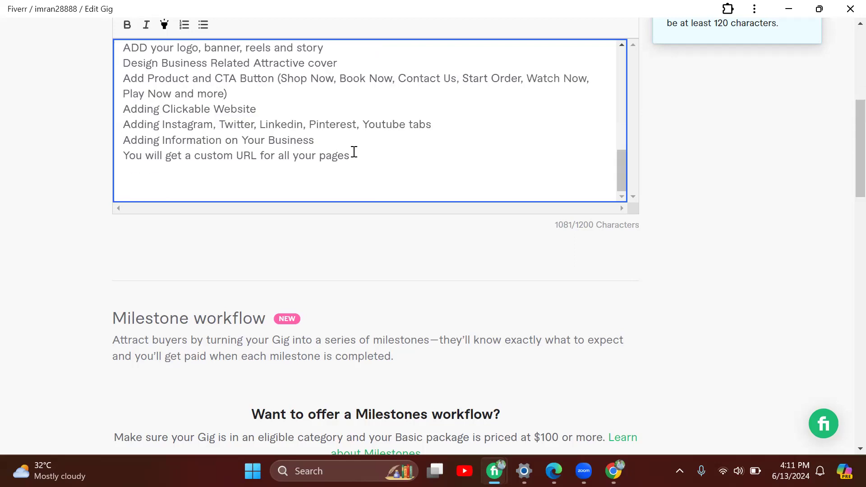
key("Return")
key("Return")
type("if")
key("BackSpace")
key("BackSpace")
key("BackSpace")
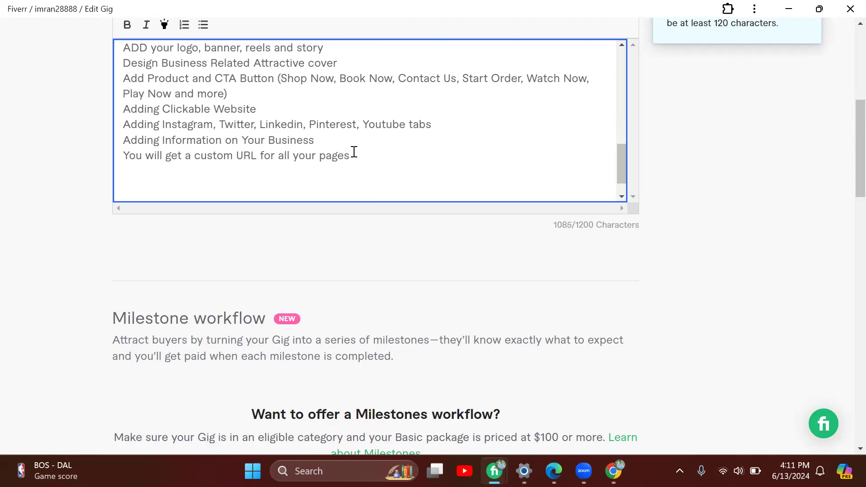
type("If you habe any")
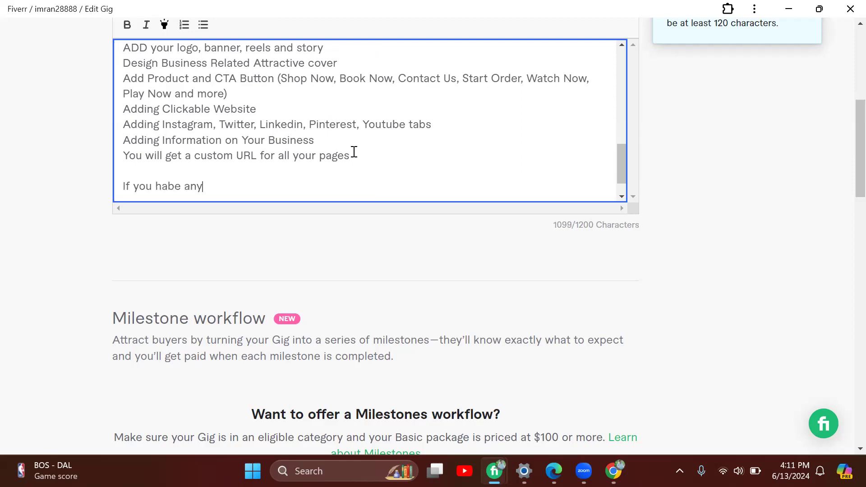
type(" question")
left_click(174, 188)
key("BackSpace")
type("ve any question")
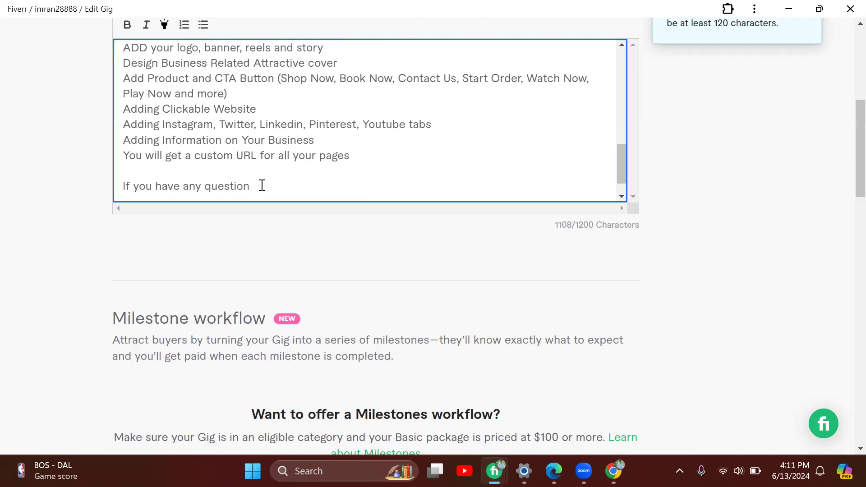
Finish the closing sentence with "about the information's given above, feel free to CONTACT ME.".
type(" about the information's")
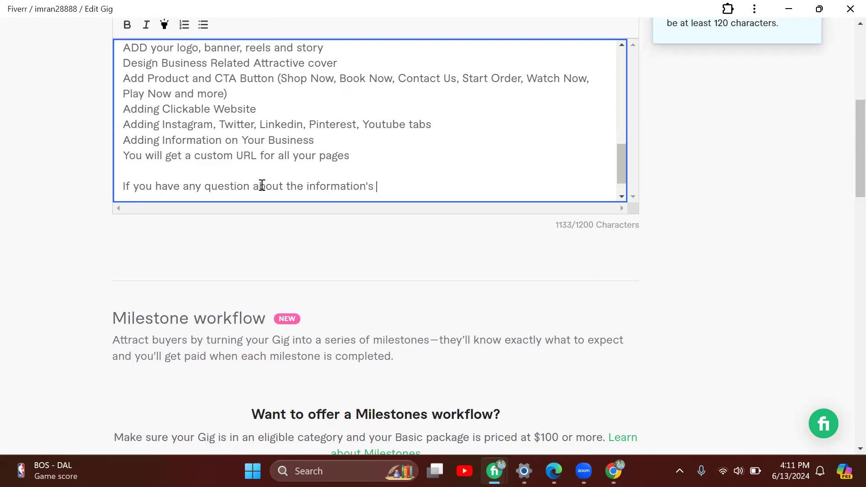
type(" given above,")
type("f")
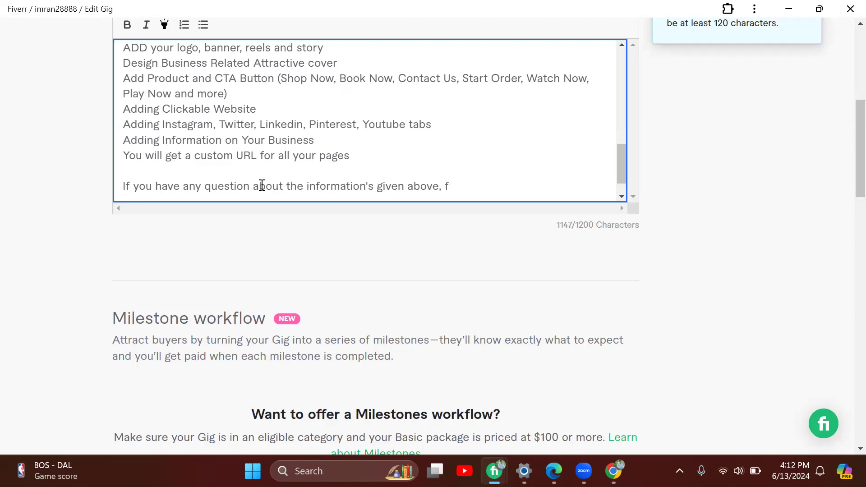
type("eel free to")
type("C")
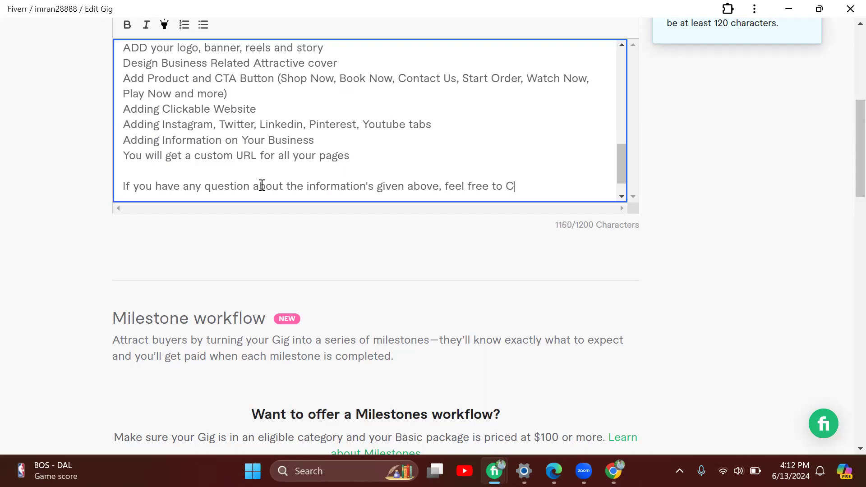
type("ONTACT ME.")
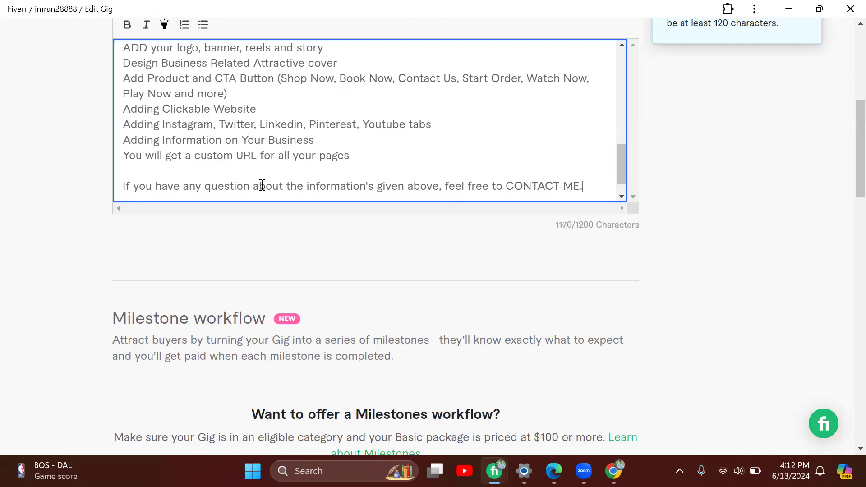
Add a "Warm Regards" sign-off with a capital W, one blank line below the closing sentence.
key("Return")
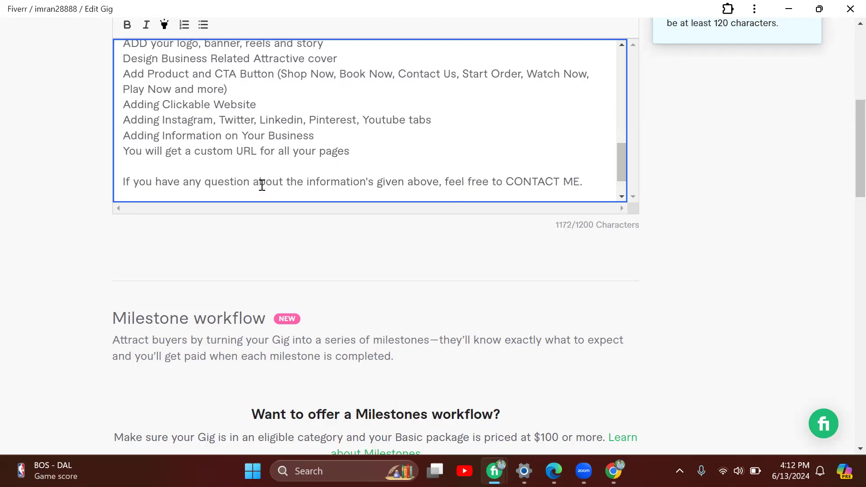
key("Return")
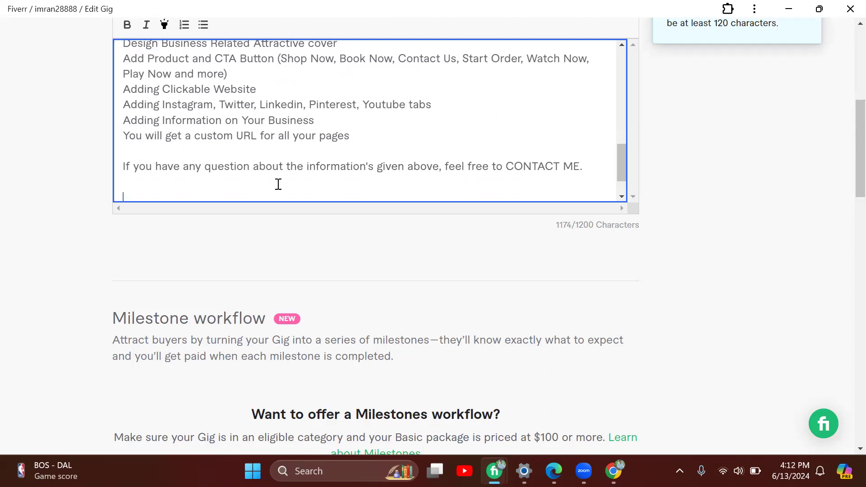
type("warm")
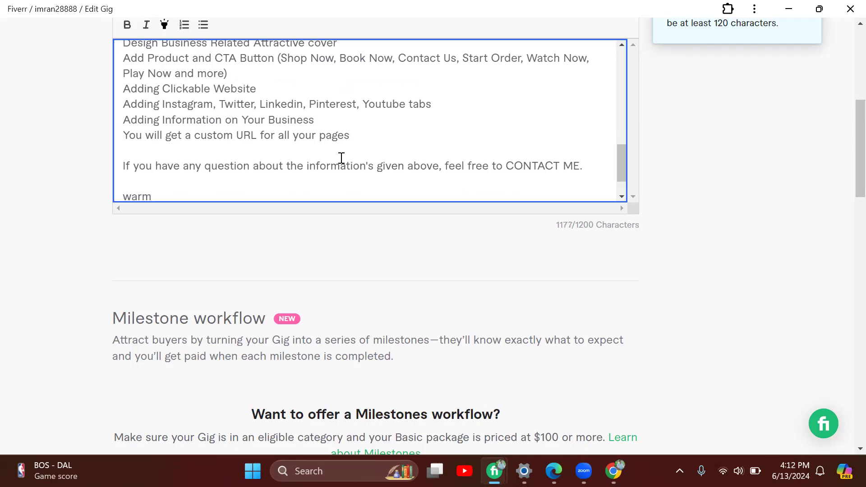
type(" Regards")
key("Return")
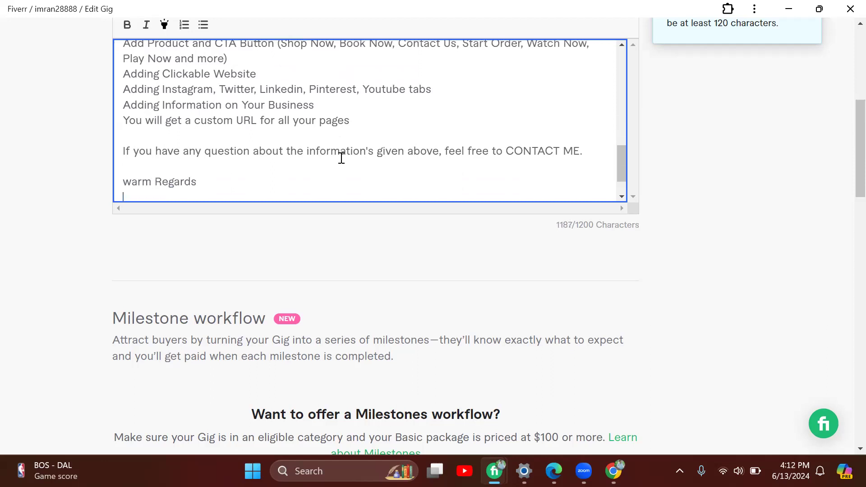
left_click(133, 185)
key("BackSpace")
type("W")
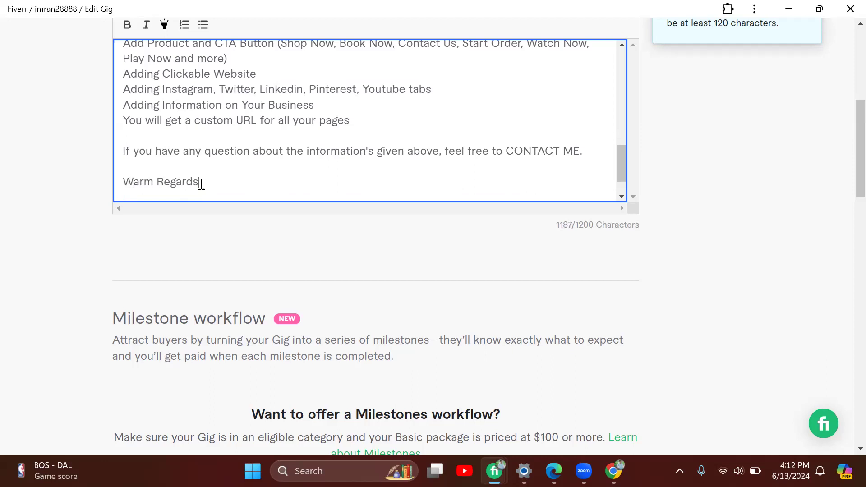
Enter the seller's full name on the line under "Warm Regards", correcting the spelling of the surname.
left_click(202, 184)
key("Return")
type("Imra")
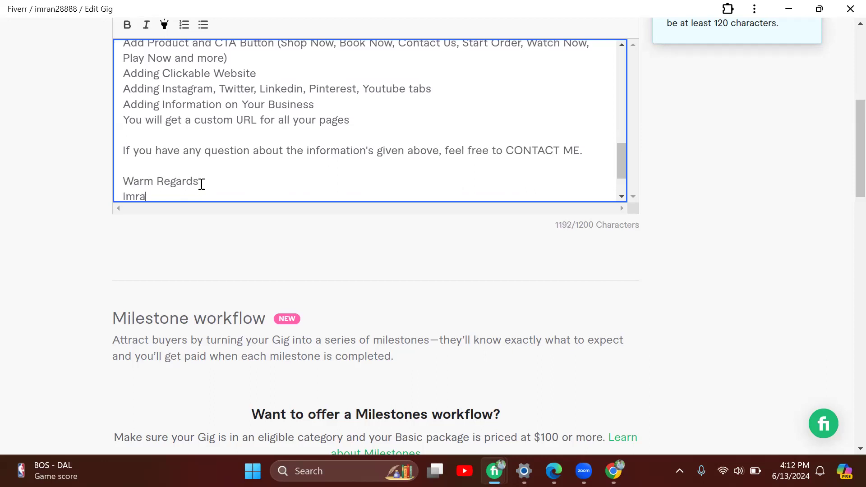
type("n Hossain")
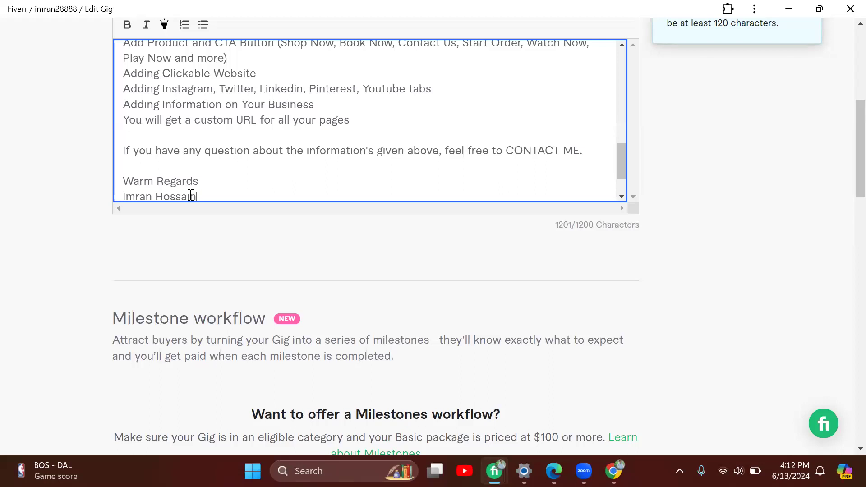
key("BackSpace")
key("BackSpace")
key("BackSpace")
type("en")
Delete the sign-off, the seller's name and the empty lines after the closing sentence.
left_click_drag(123, 180, 233, 208)
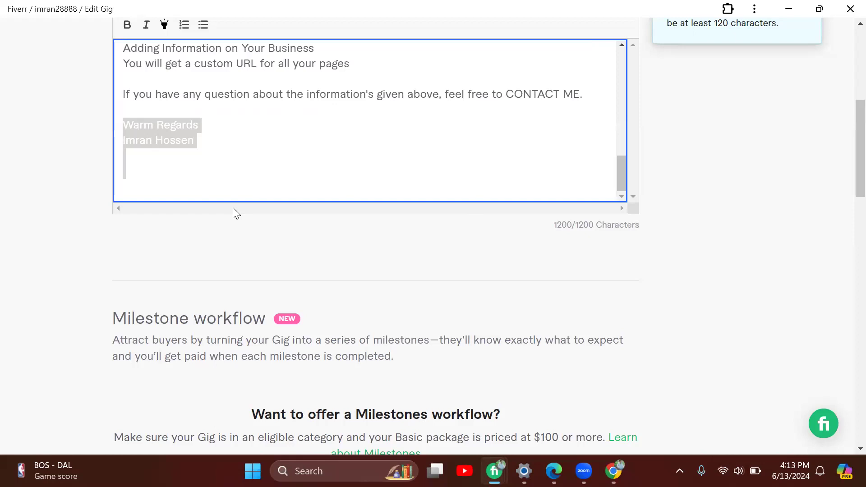
key("BackSpace")
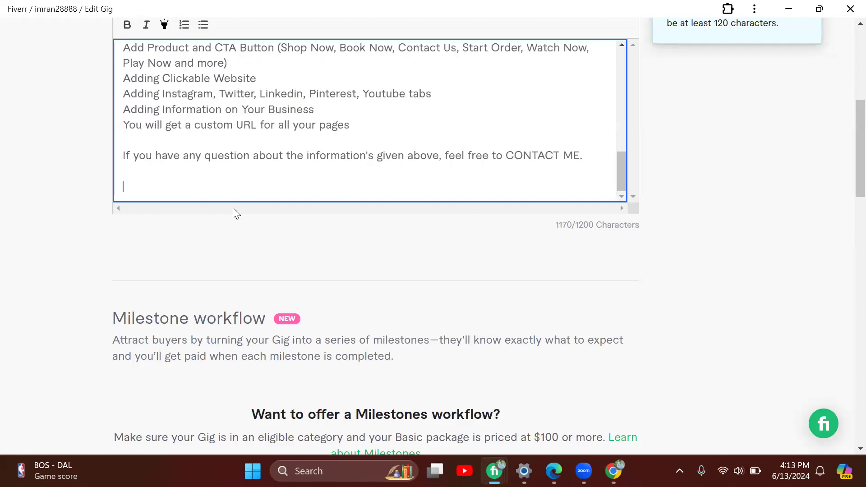
key("BackSpace")
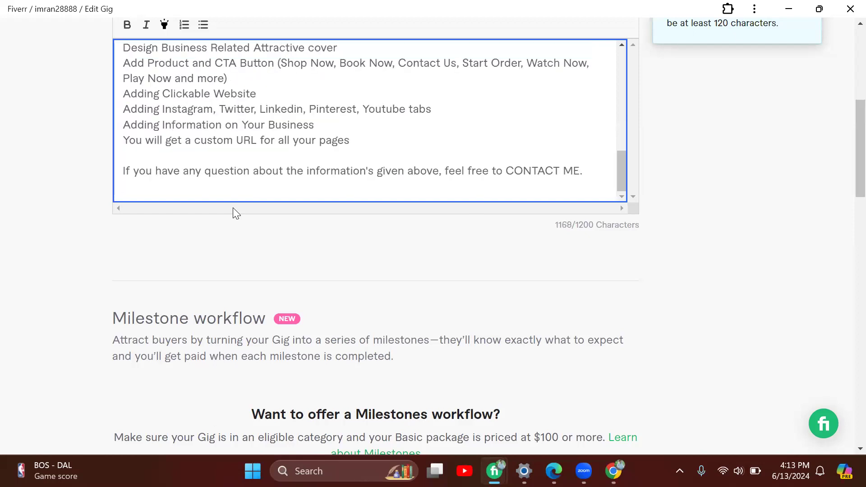
key("BackSpace")
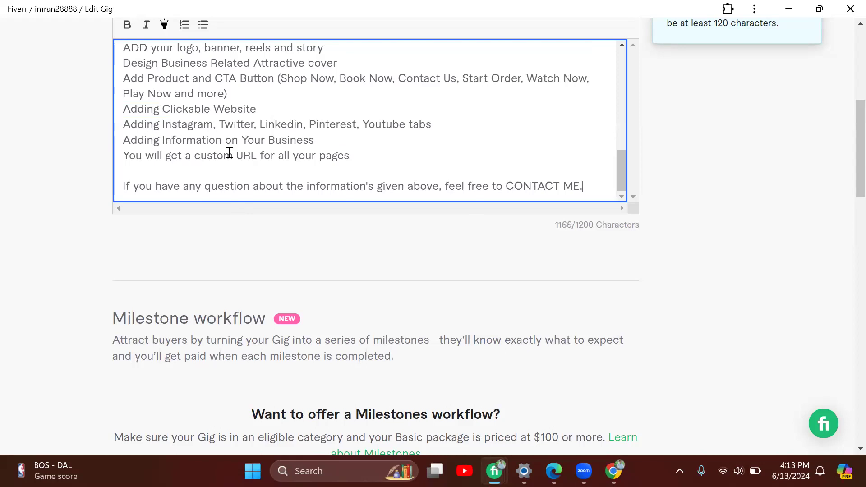
Format the nine service lines under "My Service:" as a bulleted list.
scroll(230, 154, "up", 10)
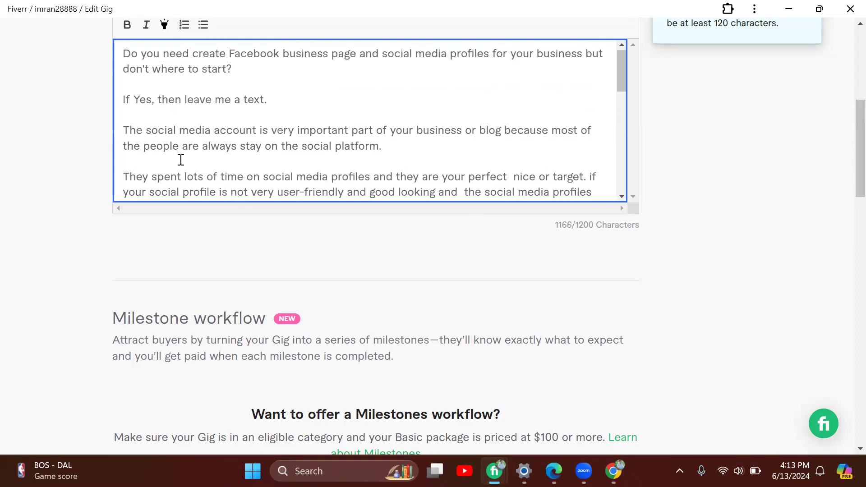
scroll(181, 160, "down", 10)
scroll(181, 159, "up", 3)
scroll(180, 159, "up", 1)
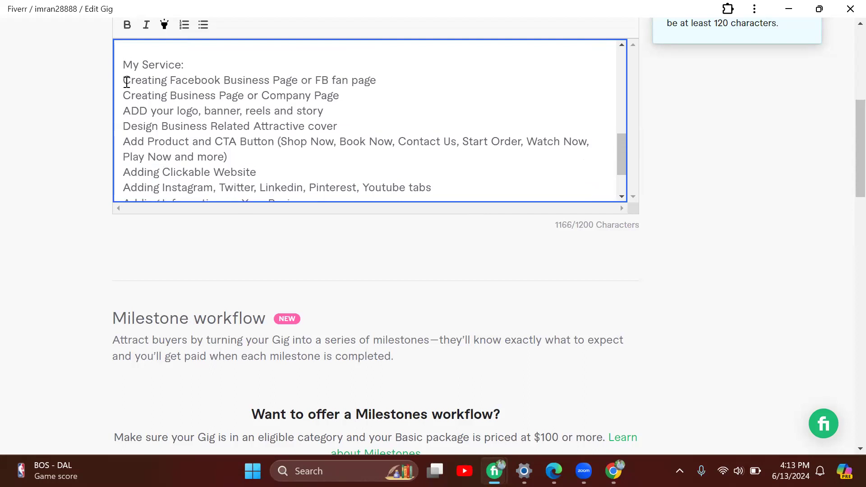
left_click_drag(123, 82, 371, 152)
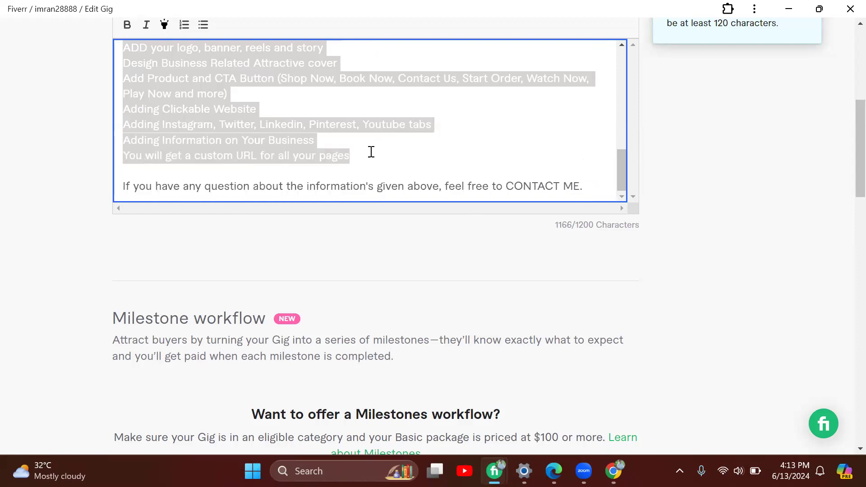
left_click(203, 27)
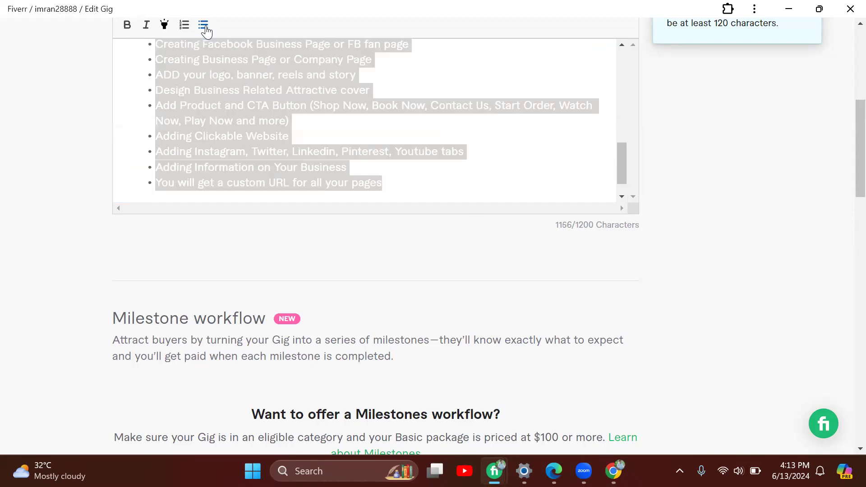
scroll(267, 91, "up", 10)
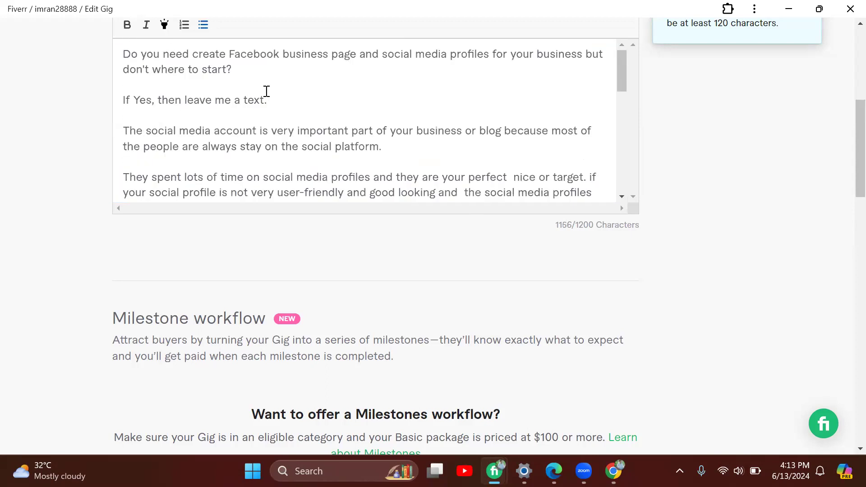
scroll(266, 90, "down", 10)
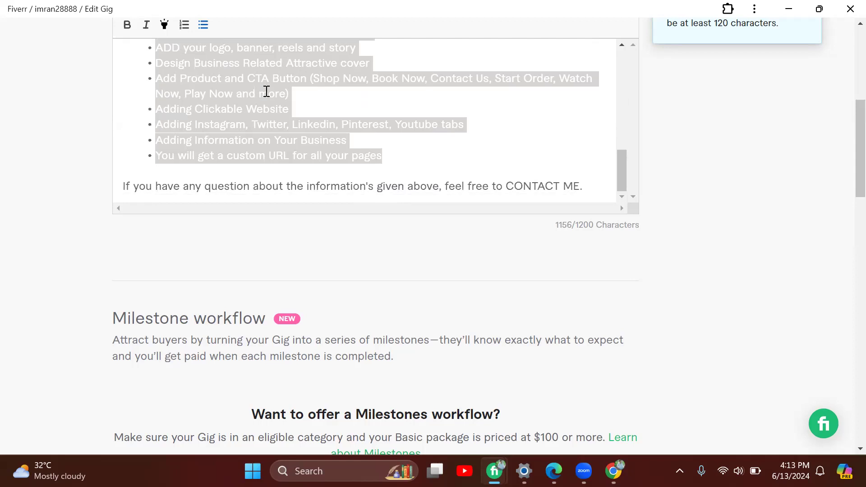
scroll(266, 90, "up", 3)
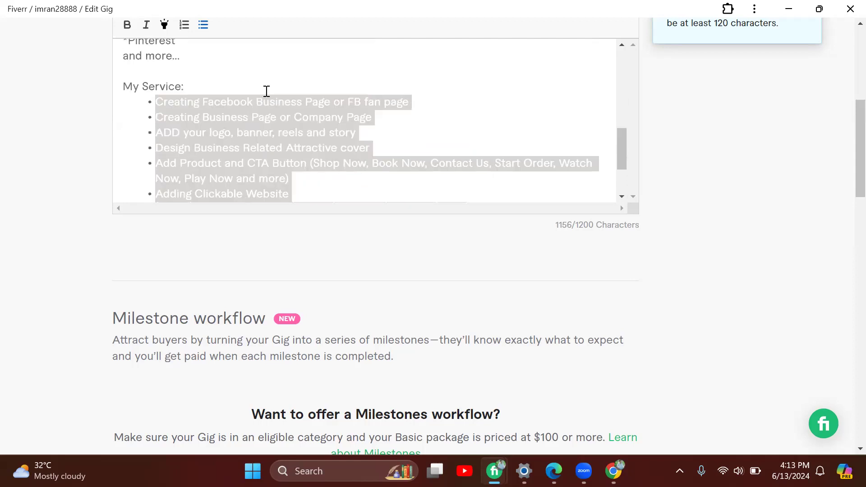
Change the nine service lines from a bulleted list to a numbered list.
left_click(184, 27)
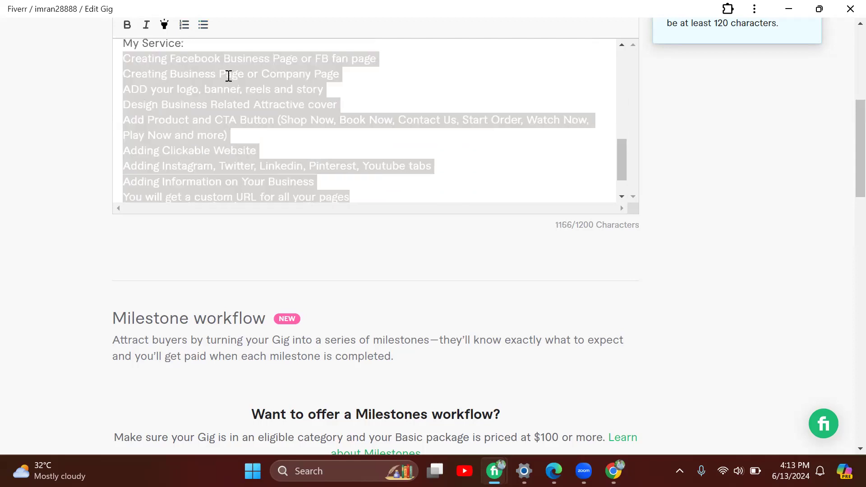
left_click(184, 25)
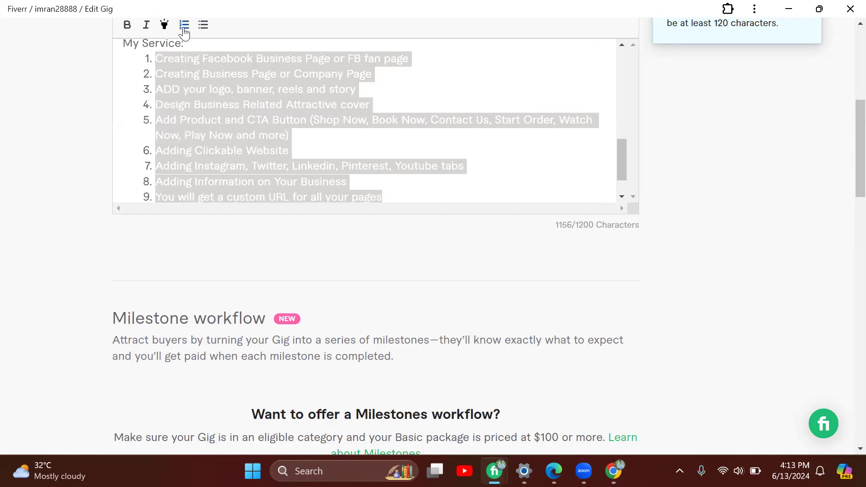
scroll(212, 91, "up", 5)
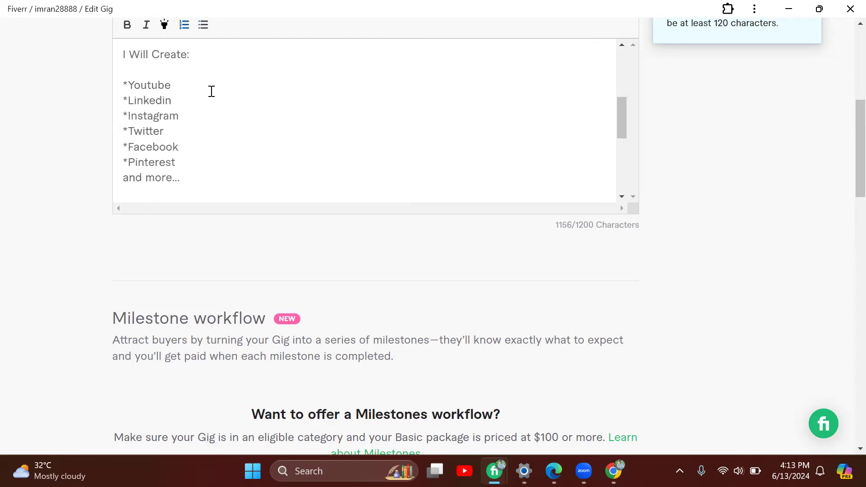
scroll(183, 169, "down", 5)
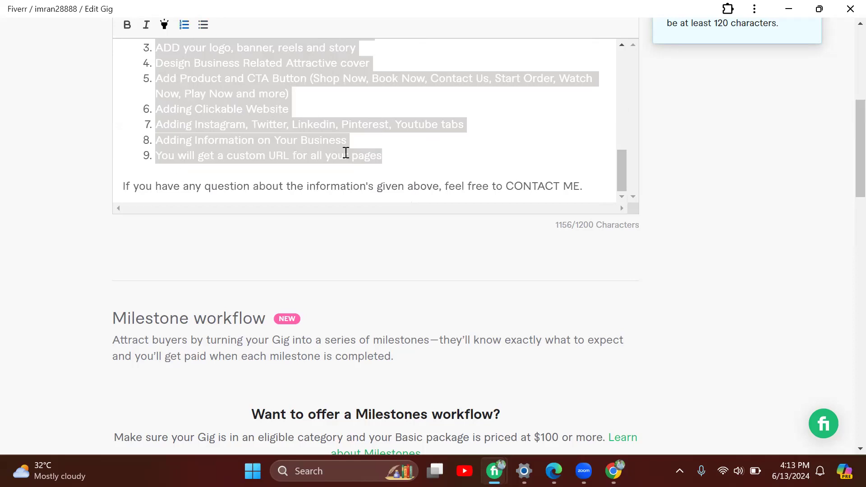
Make the "My Service:" heading above the numbered list bold.
scroll(293, 126, "up", 2)
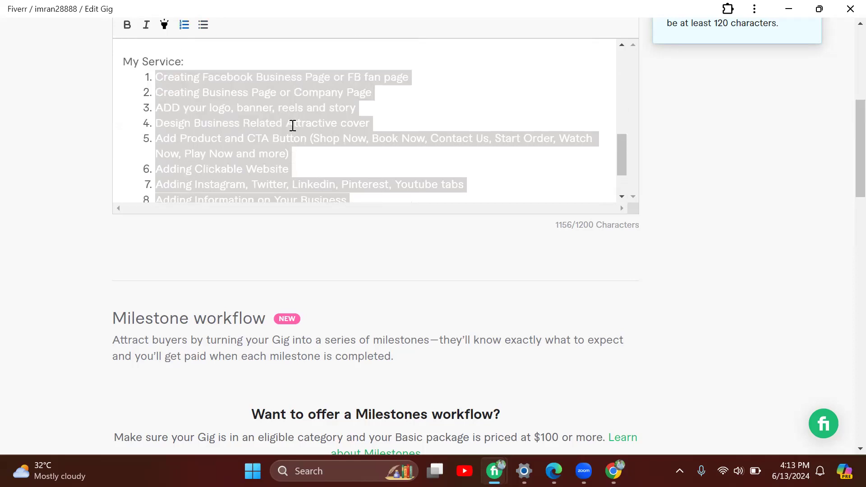
left_click_drag(184, 61, 126, 40)
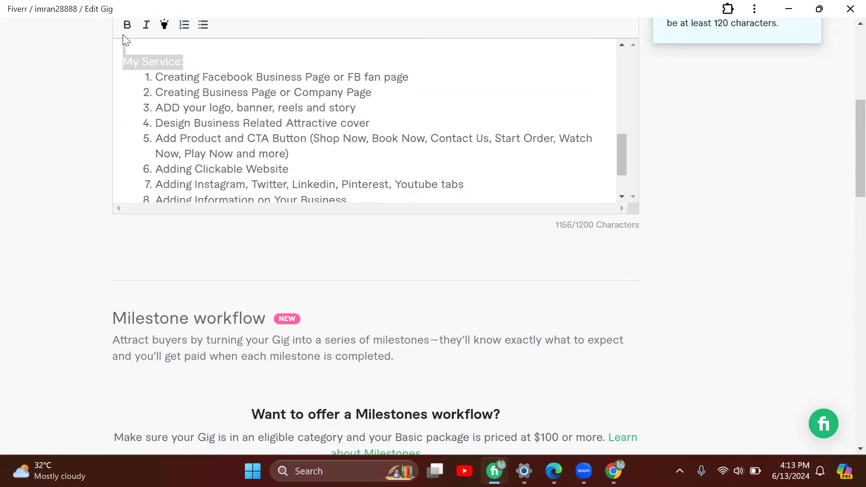
left_click(127, 24)
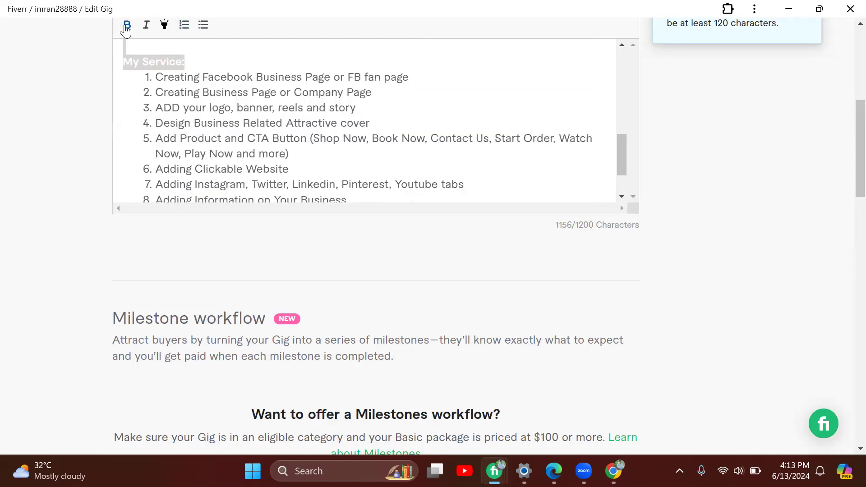
left_click(197, 61)
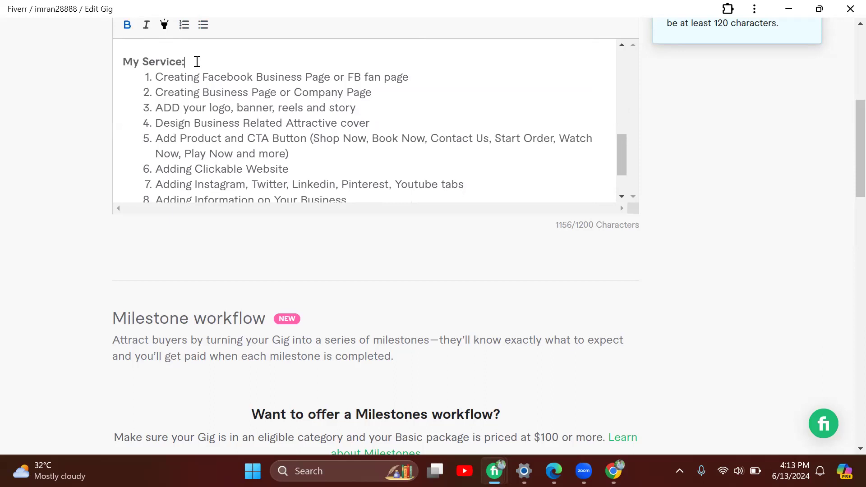
Insert an empty line below the "My Service:" heading and make "Attractive cover" in the fourth list item bold.
key("Return")
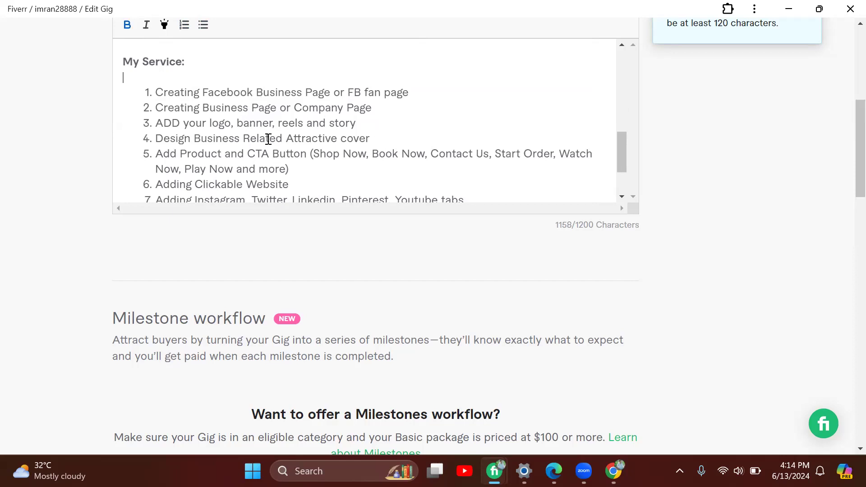
left_click_drag(287, 138, 383, 134)
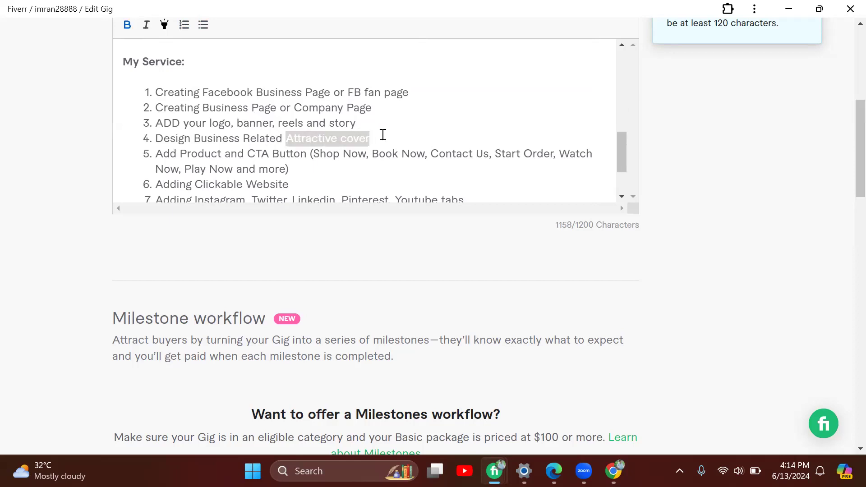
left_click(129, 27)
Make "custom URL" in the ninth list item and "CTA Button" in the fifth list item bold.
scroll(247, 99, "down", 3)
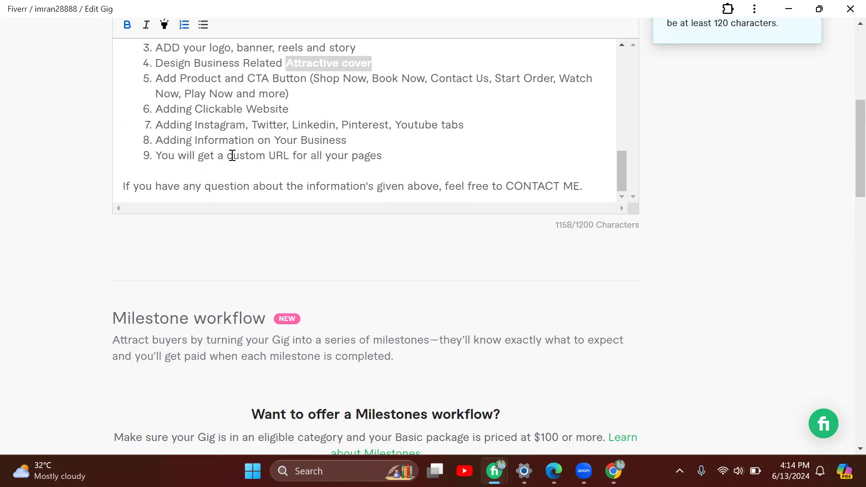
left_click_drag(227, 155, 282, 156)
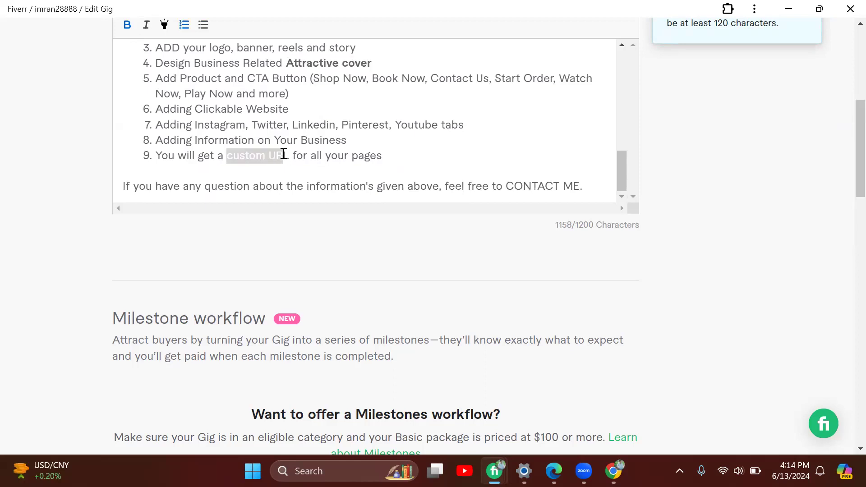
mouse_move(284, 155)
left_mouse_down()
mouse_move(251, 158)
mouse_move(290, 159)
left_mouse_up()
left_click(229, 156)
left_click(128, 27)
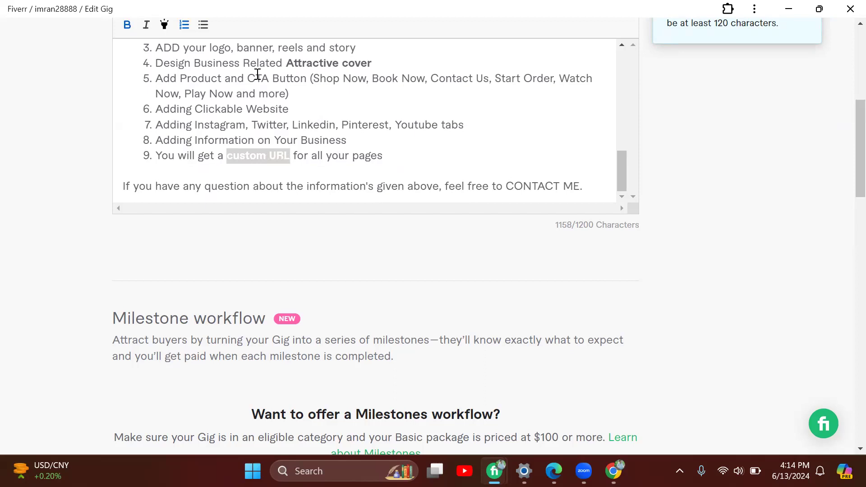
left_click_drag(248, 80, 305, 79)
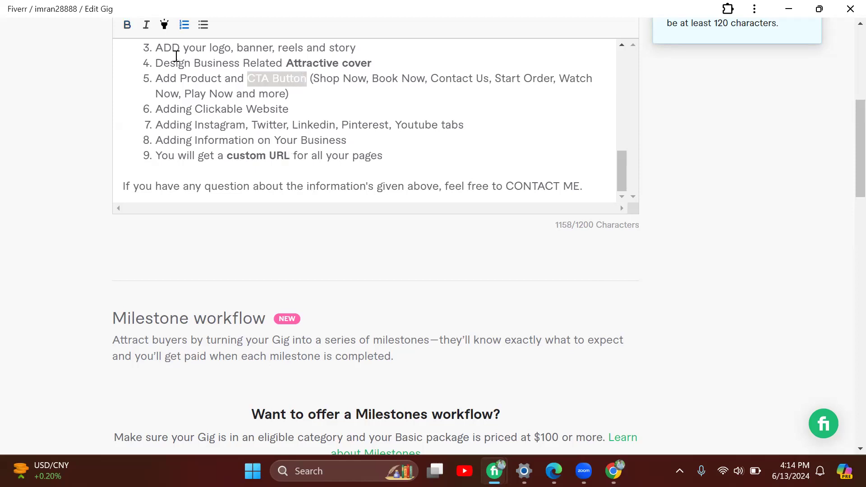
left_click(127, 27)
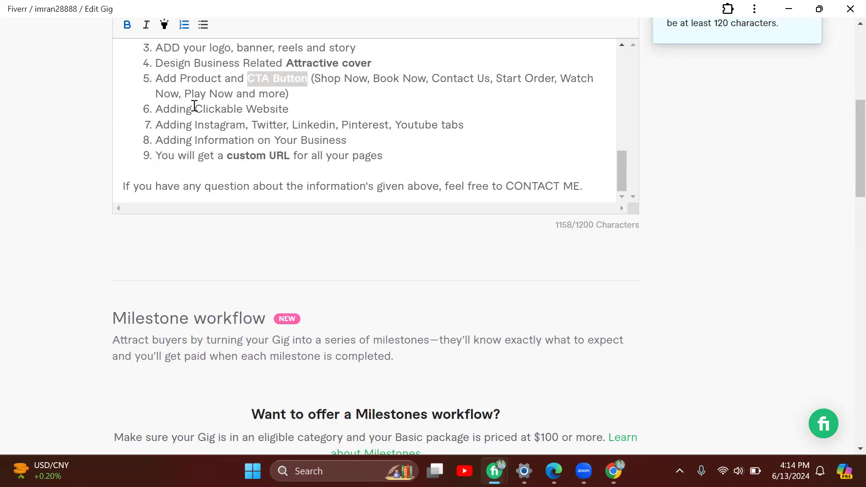
Select the text "Adding Clickable Website" in the sixth item of the numbered service list.
left_click_drag(196, 108, 290, 107)
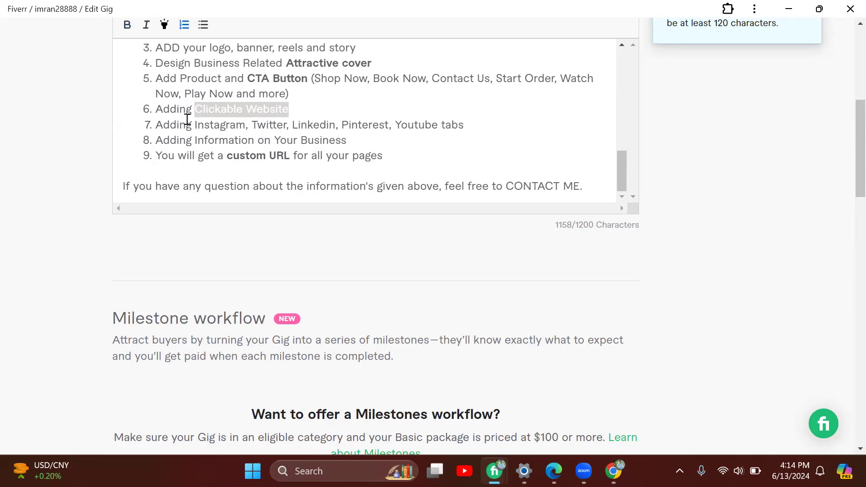
left_click(159, 108)
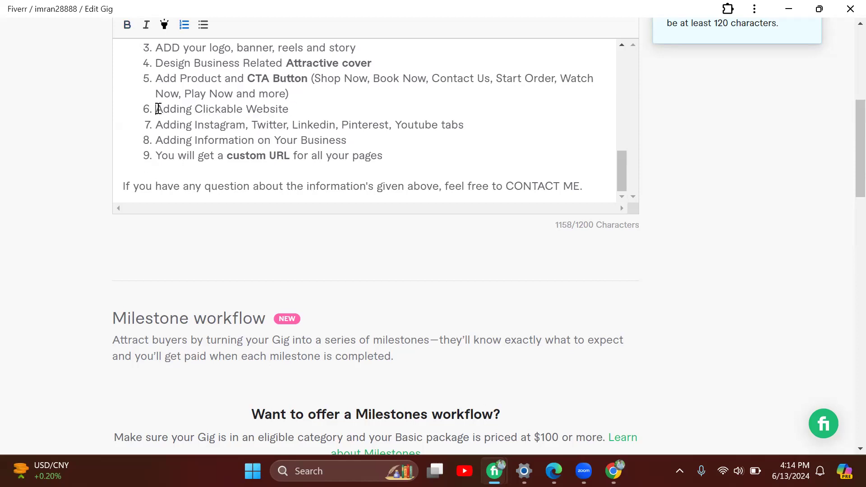